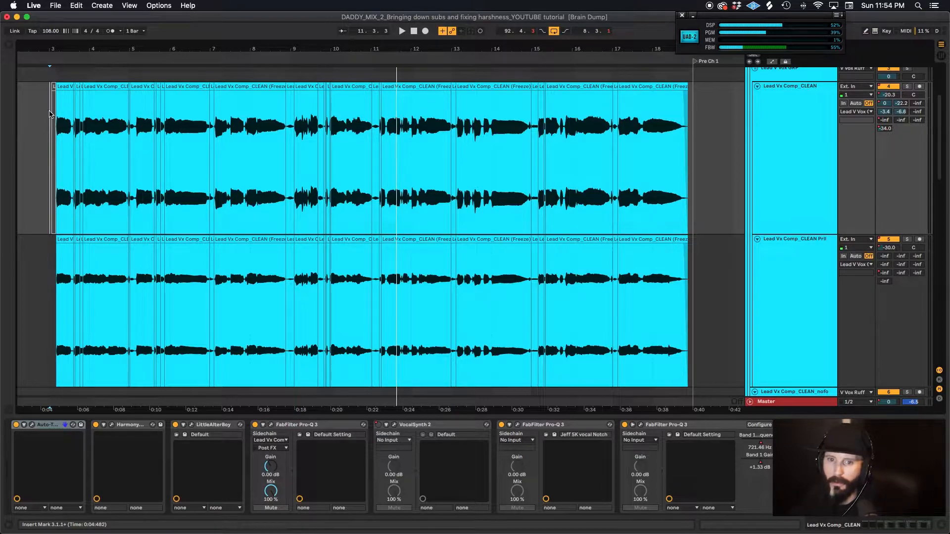
Compare the matching vocal clips on the Lead Vx Comp_CLEAN track and its printed copy below
left_click(798, 115)
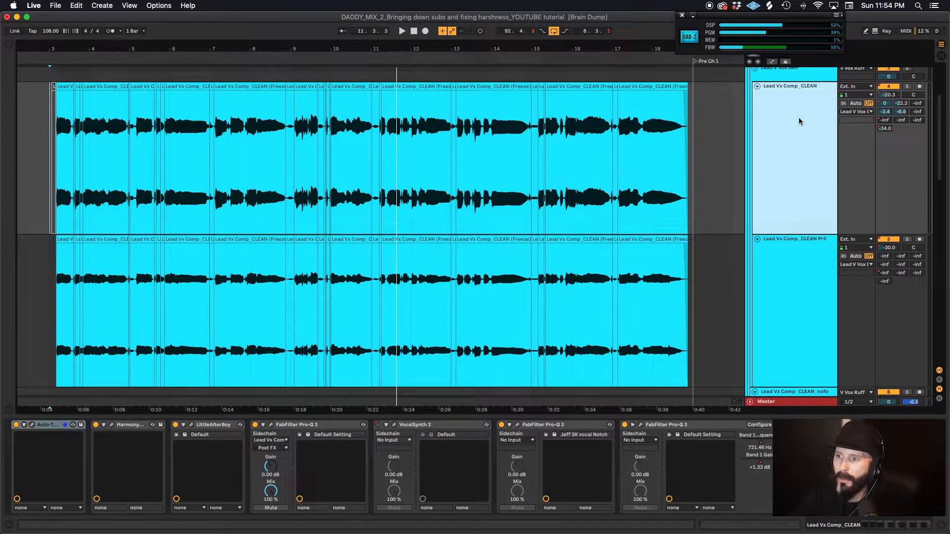
left_click(183, 86)
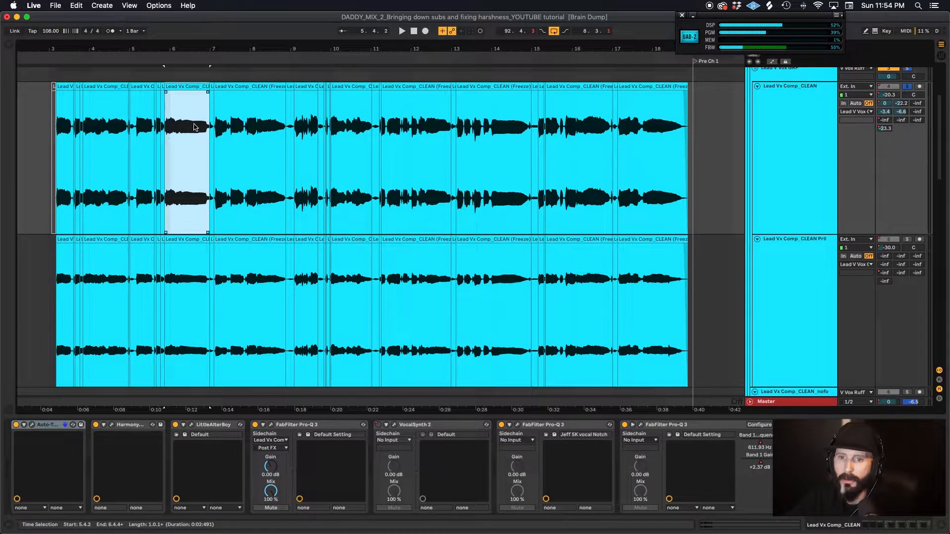
left_click(238, 87)
left_click(261, 241)
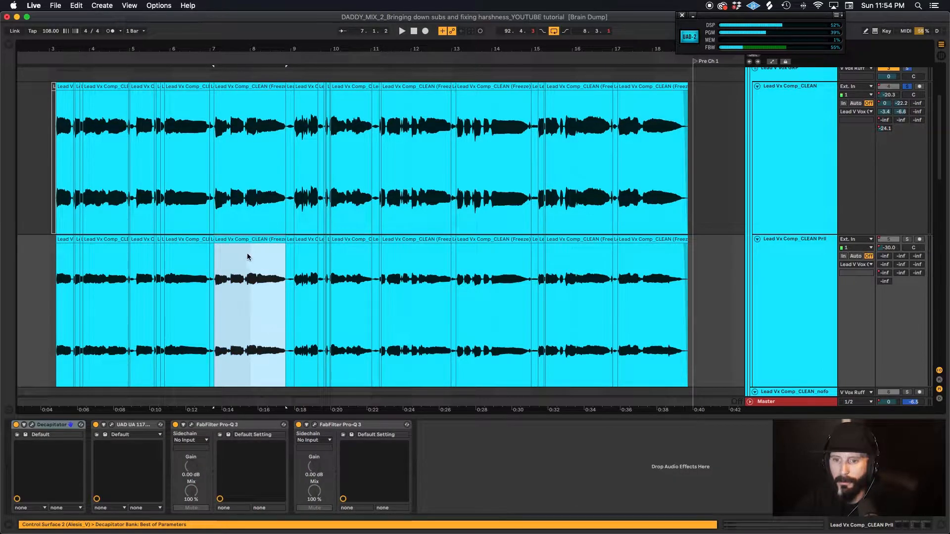
left_click(780, 156)
left_click(258, 89)
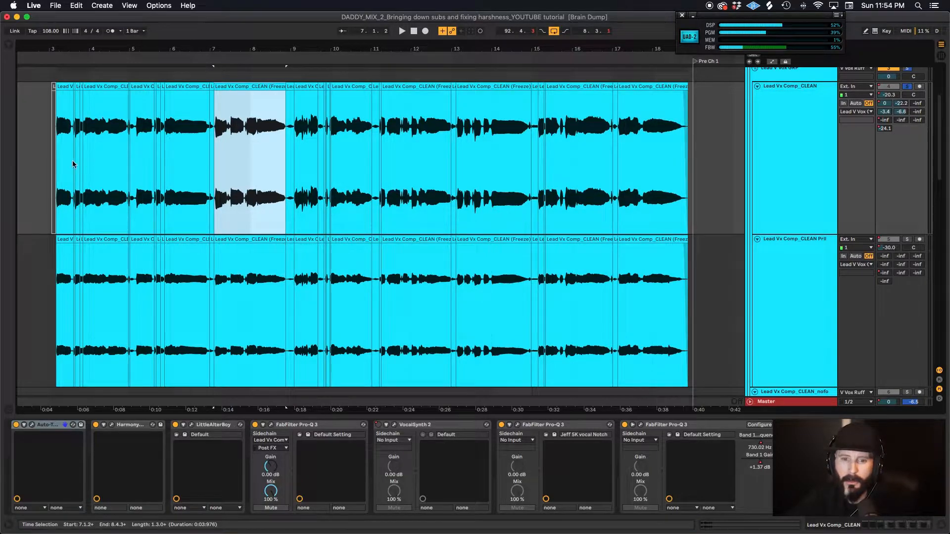
Place the playback start at bar 3 and deactivate every device after Auto-Tune on the Lead Vx Comp_CLEAN track
left_click(49, 165)
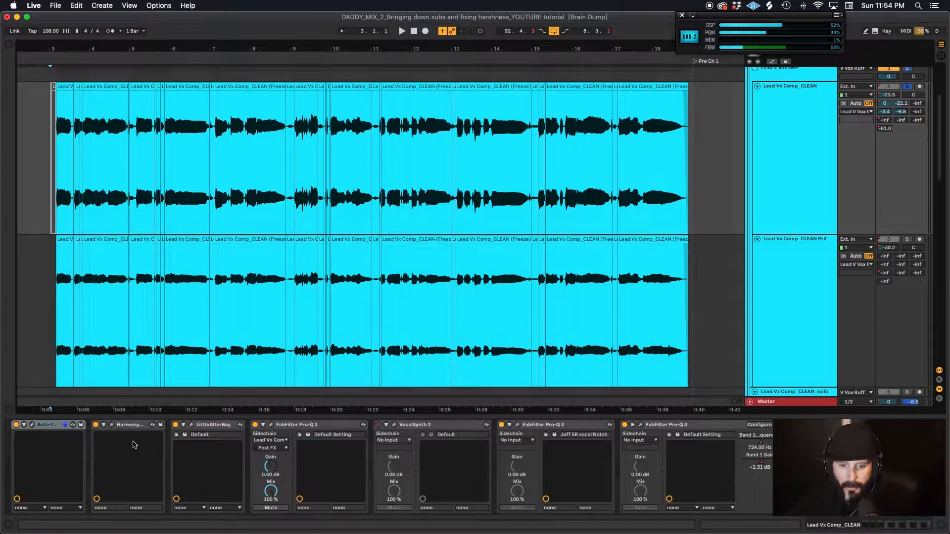
left_click(127, 424)
left_click(750, 435, "shift")
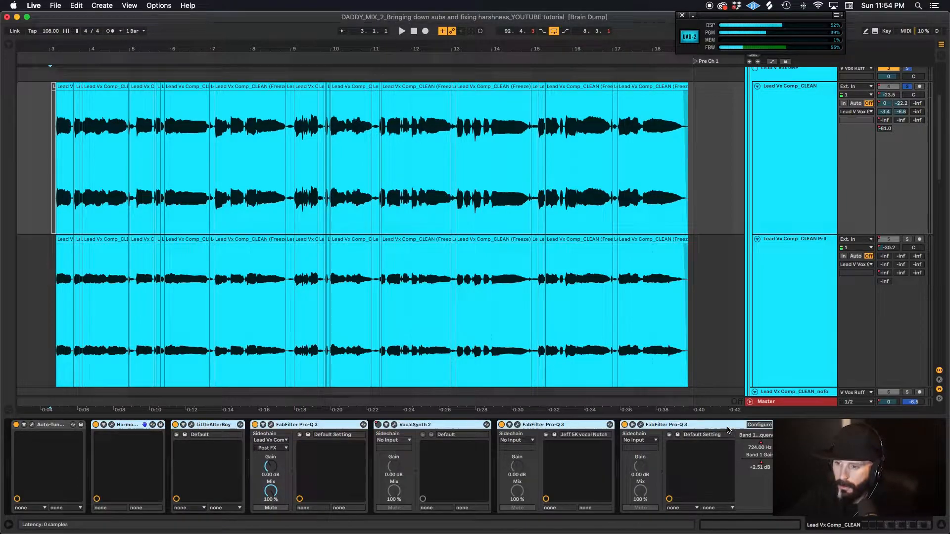
Review the Auto-Tune Pro settings and play the lead vocal with only Auto-Tune active
left_click(31, 439)
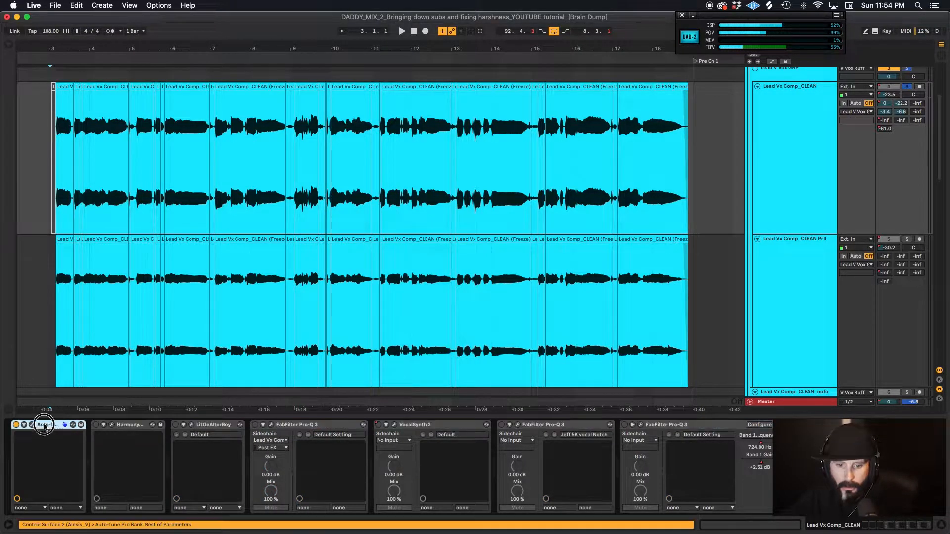
left_click(31, 425)
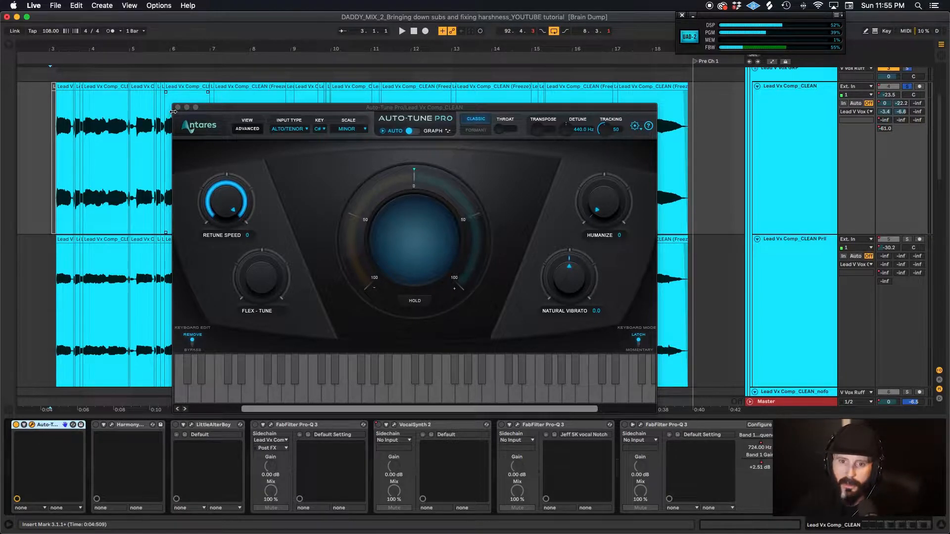
left_click(177, 108)
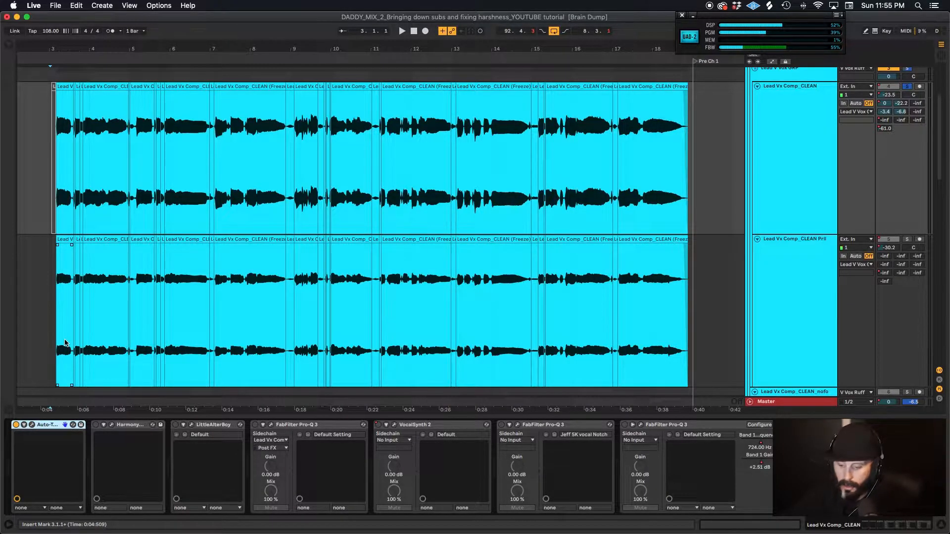
key("space")
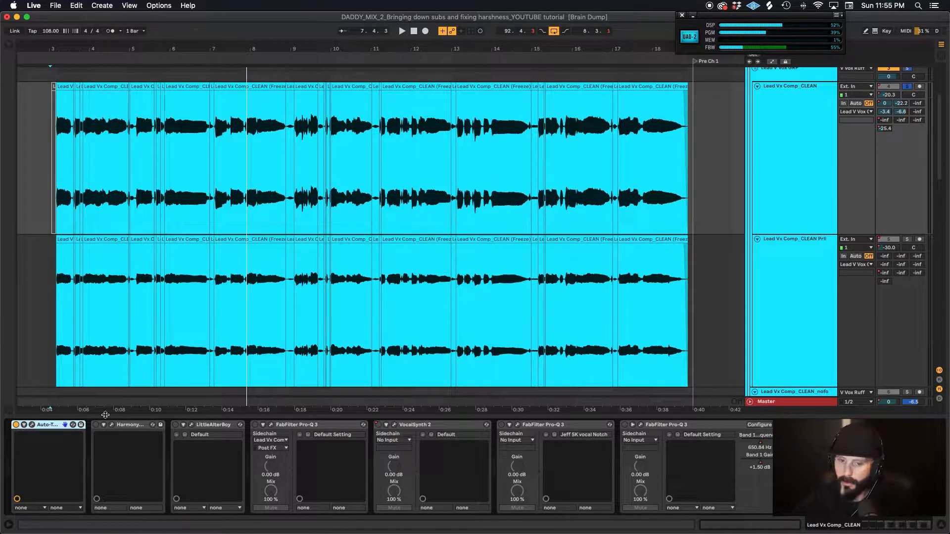
Activate Harmony Engine on the lead vocal, review its voice settings and audition the vocal through it
left_click(127, 425)
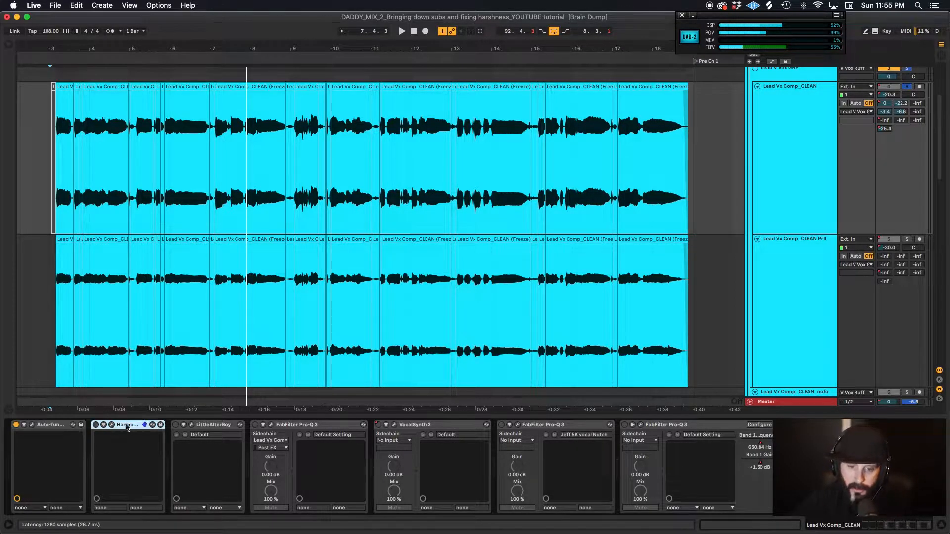
left_click(96, 425)
left_click(111, 425)
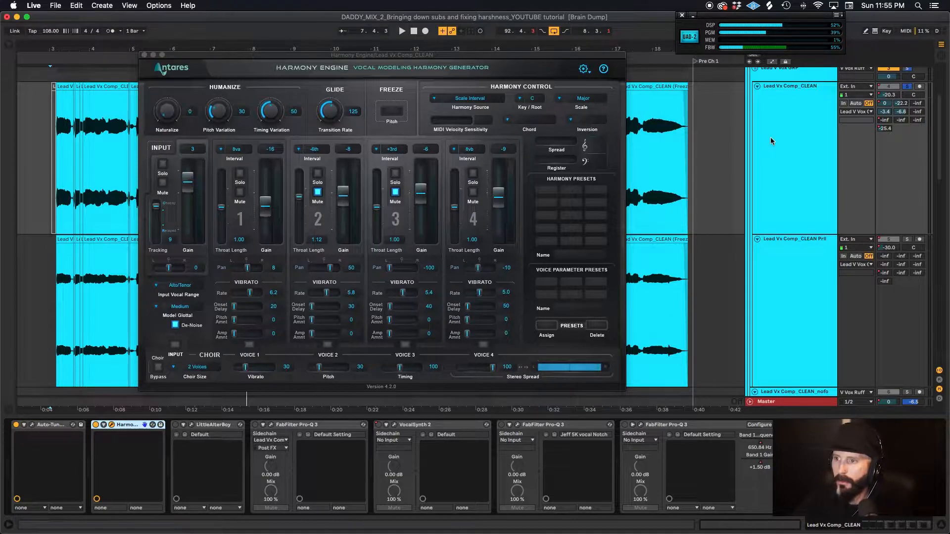
key("space")
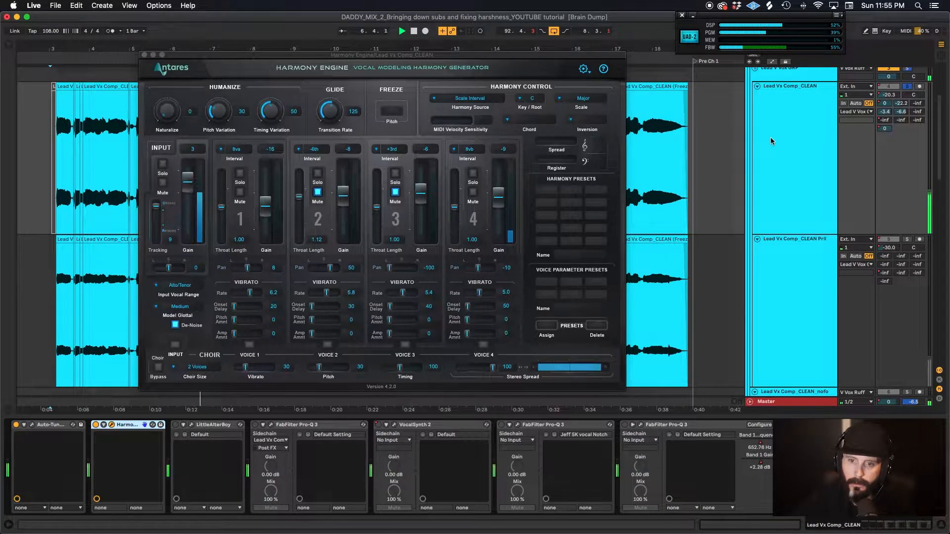
key("space")
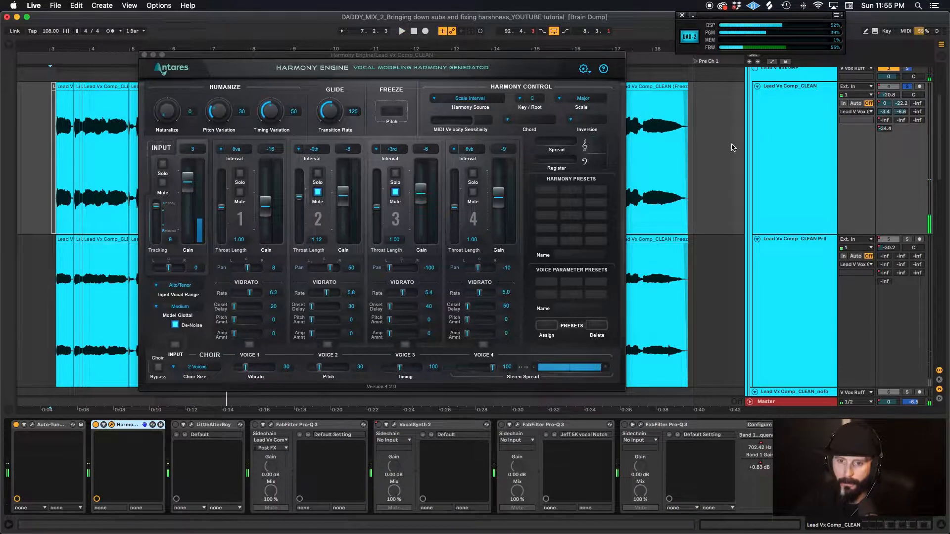
left_click(473, 224)
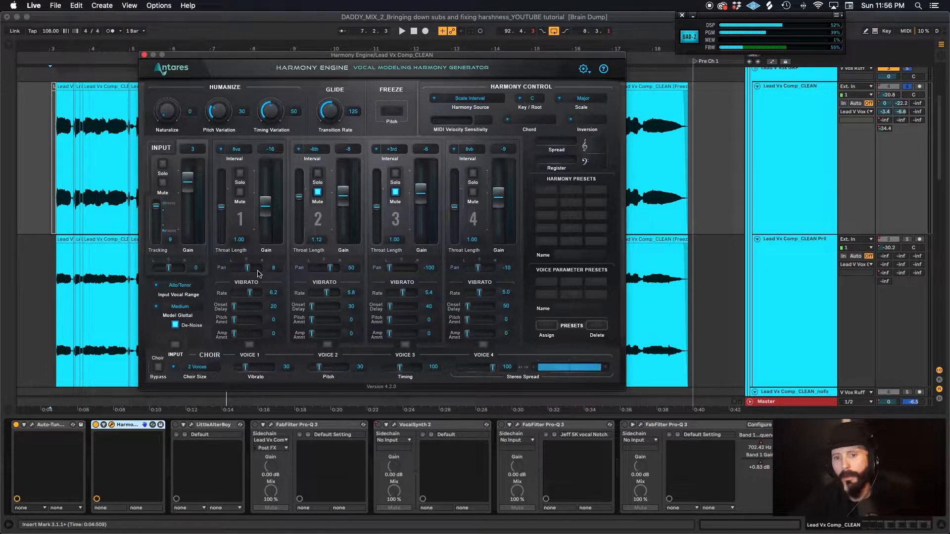
left_click(144, 54)
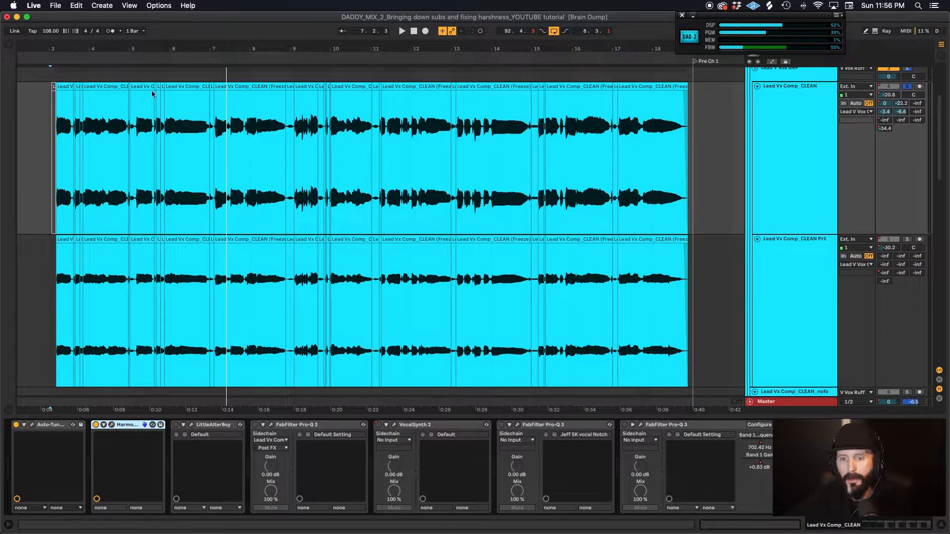
Activate LittleAlterBoy on the lead vocal and display its plug-in window
left_click(207, 427)
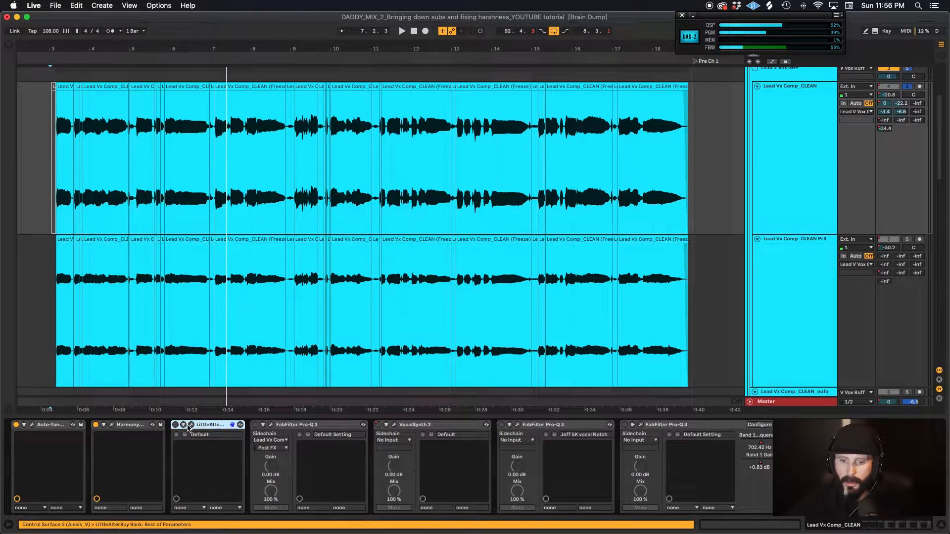
left_click(192, 425)
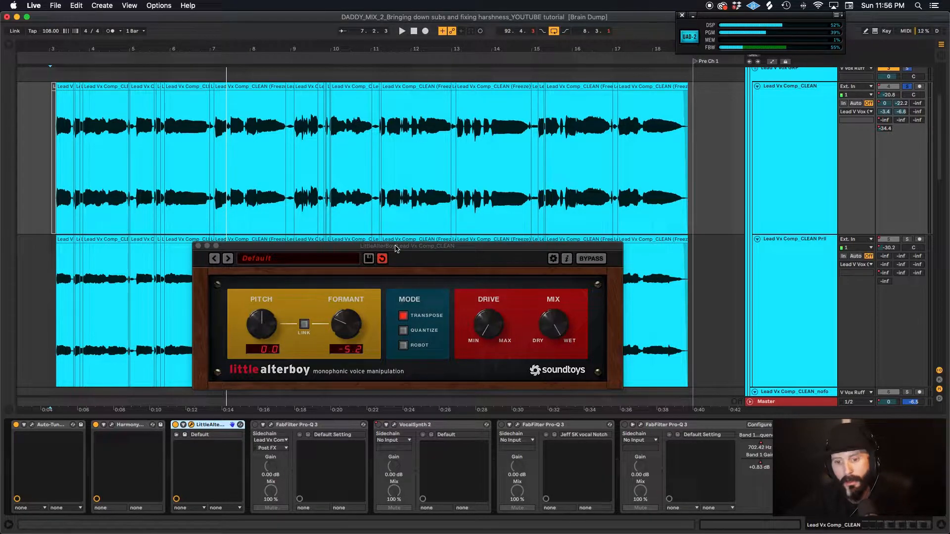
left_click_drag(396, 249, 395, 254)
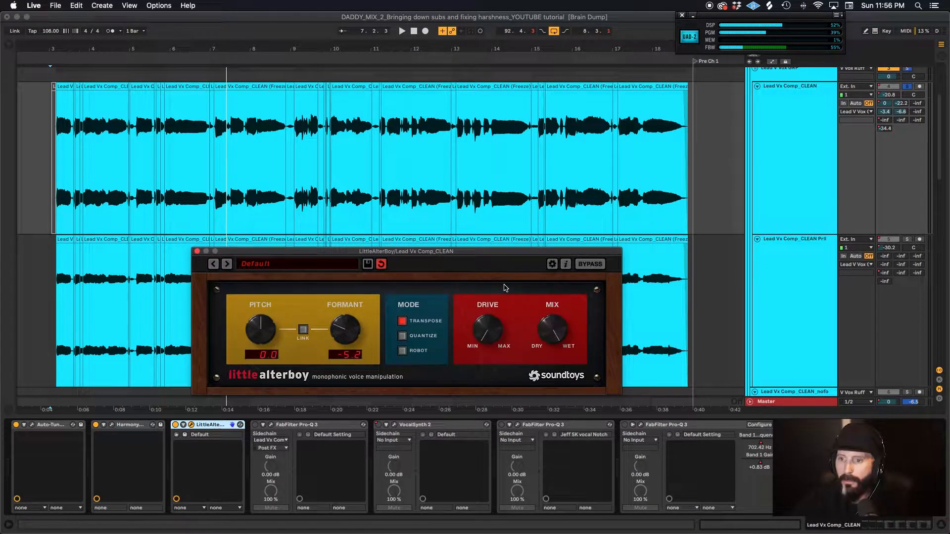
Show the LittleAlterBoy Formant automation on the lead vocal track and audition it from bar 3
key("a")
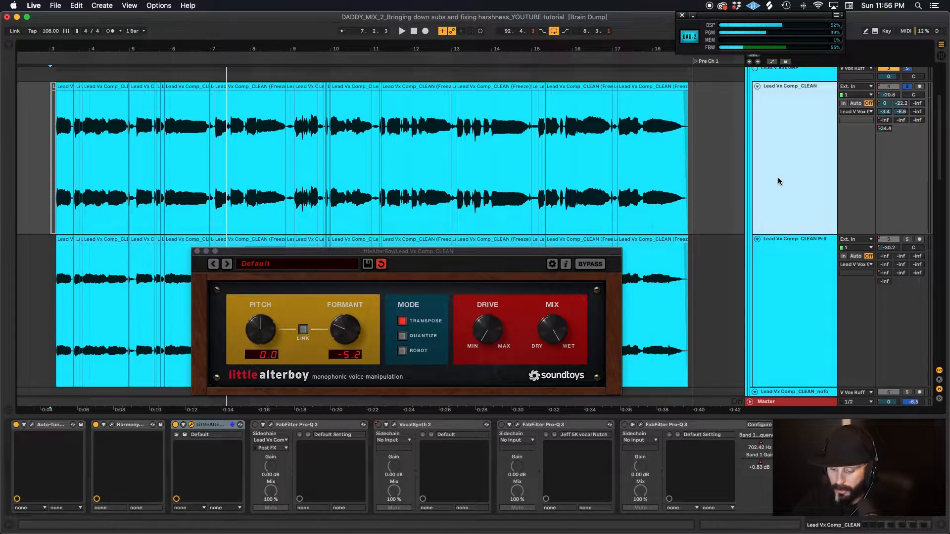
left_click(783, 106)
left_click(779, 132)
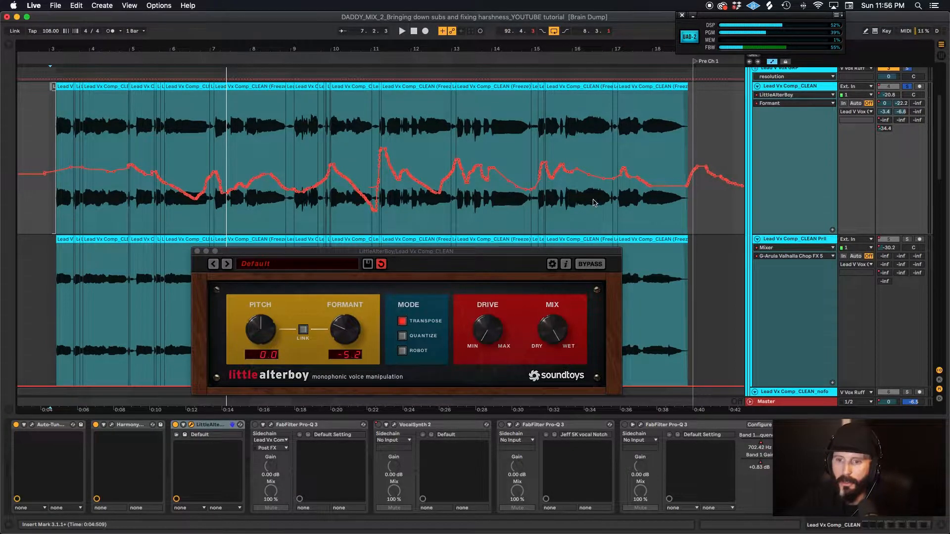
left_click(52, 133)
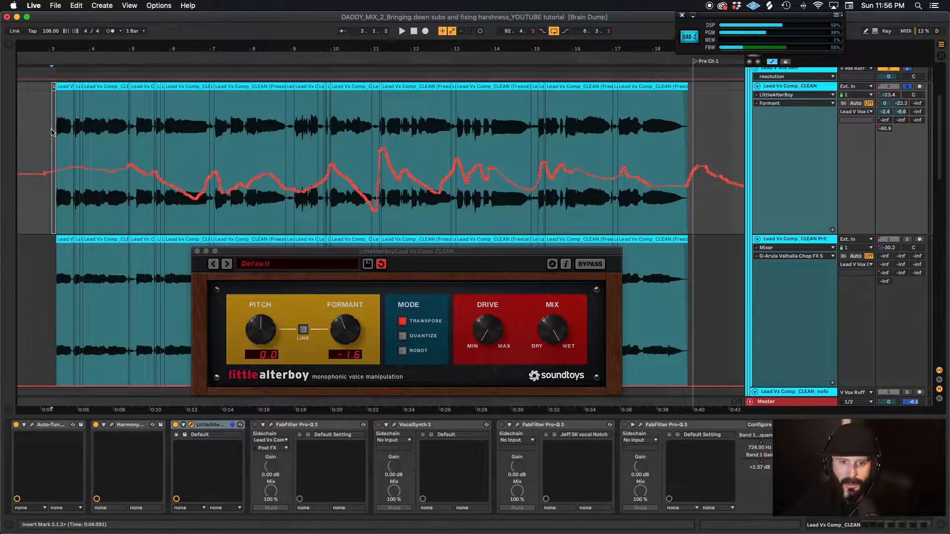
key("space")
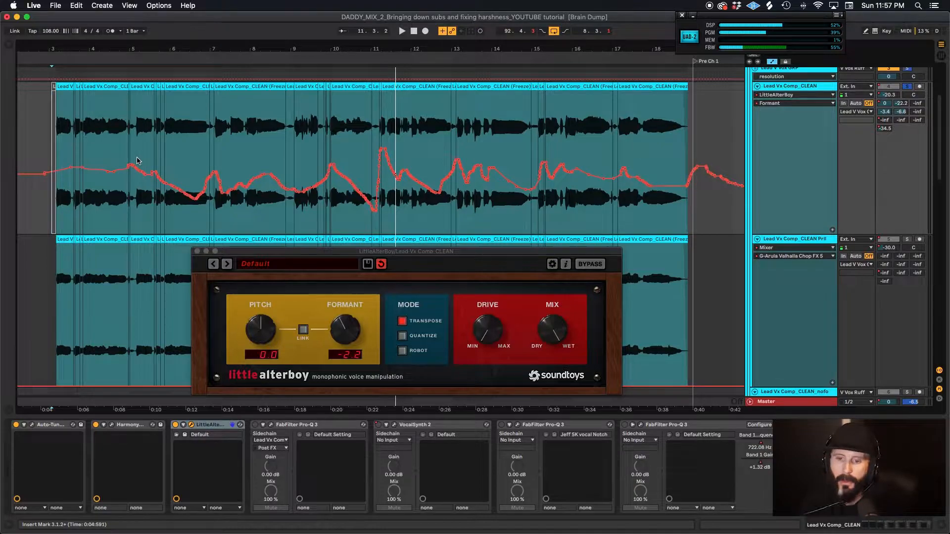
left_click(197, 252)
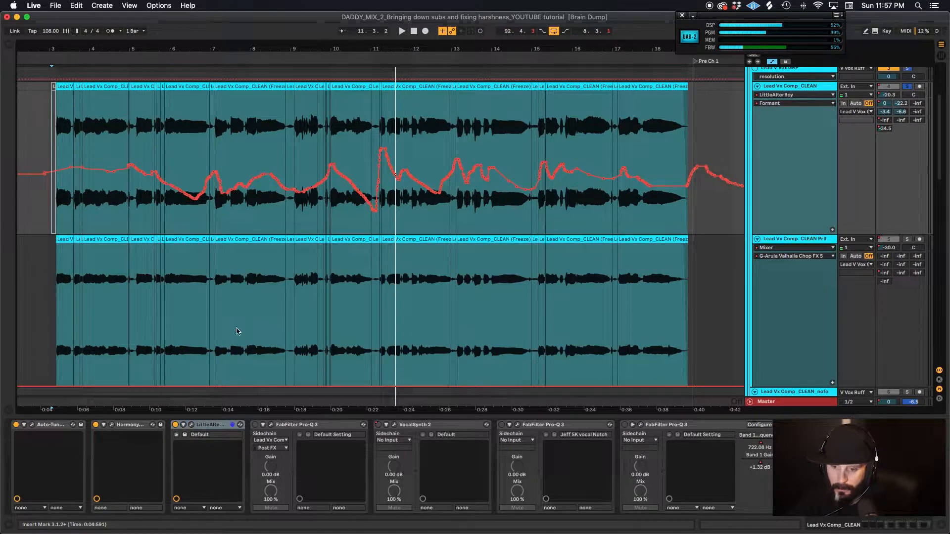
Activate the FabFilter Pro-Q 3 directly after LittleAlterBoy and review its EQ curve
left_click(269, 427)
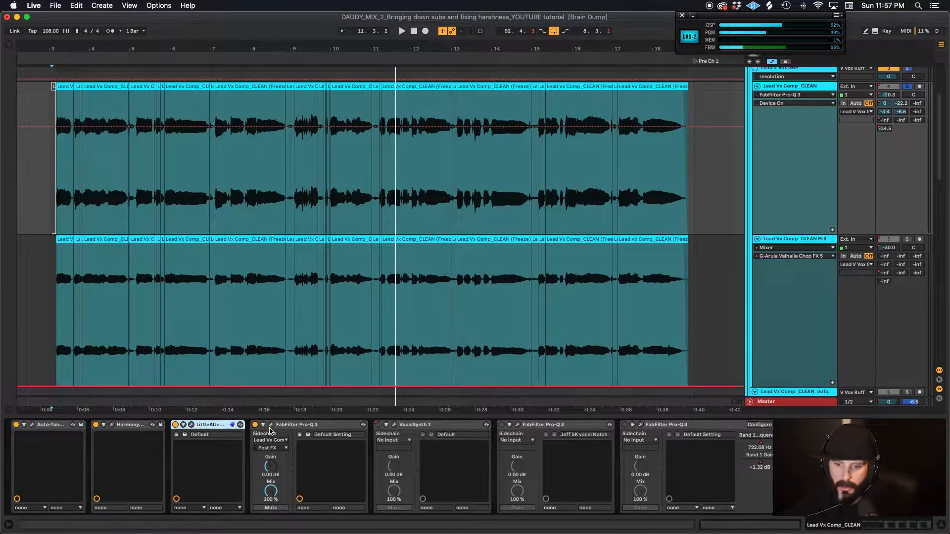
left_click(271, 425)
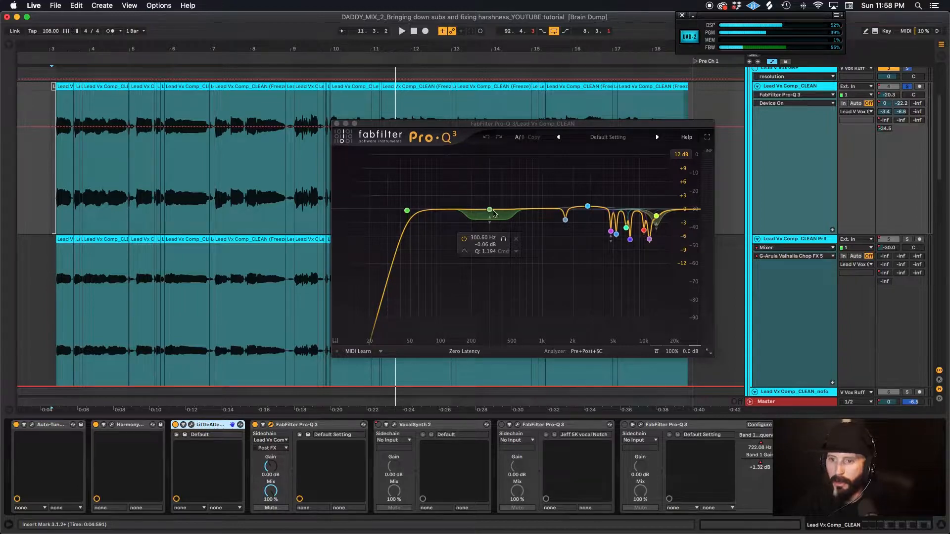
left_click(336, 124)
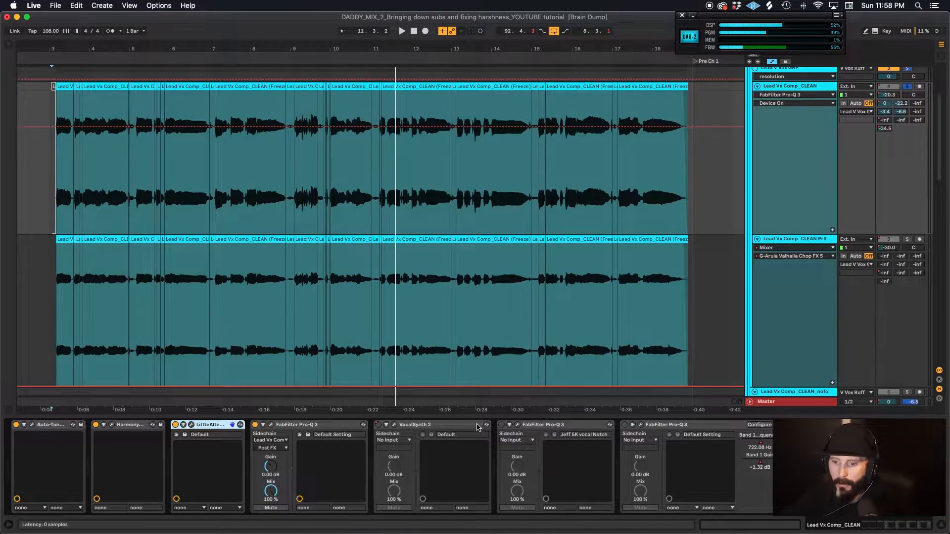
Activate the Jeff 5K vocal Notch Pro-Q 3 and the last Pro-Q 3, and display the last one's EQ curve
left_click(463, 427)
left_click(501, 425)
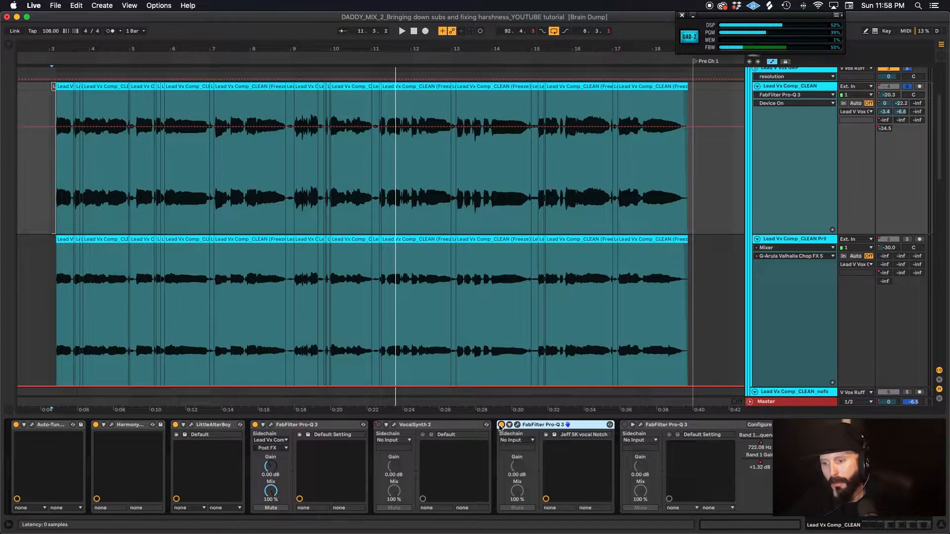
left_click(674, 424)
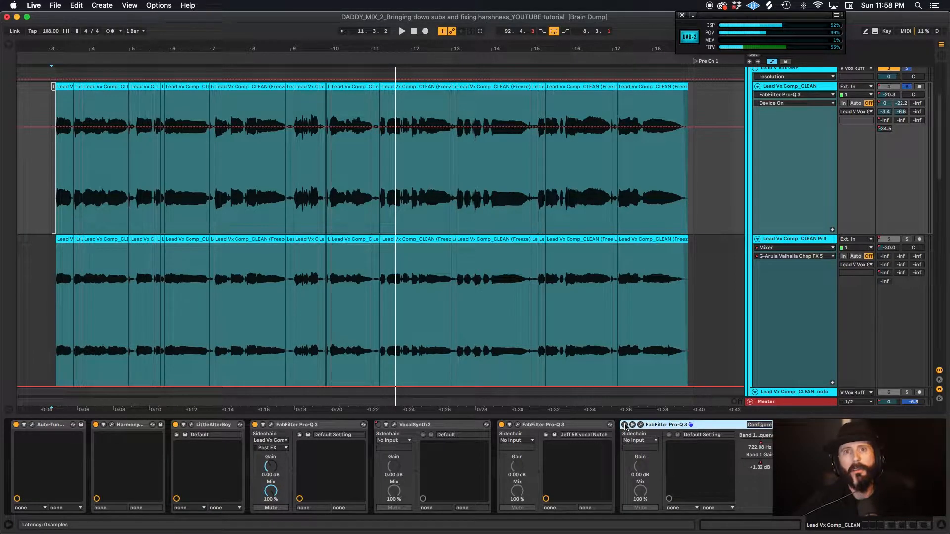
left_click(625, 425)
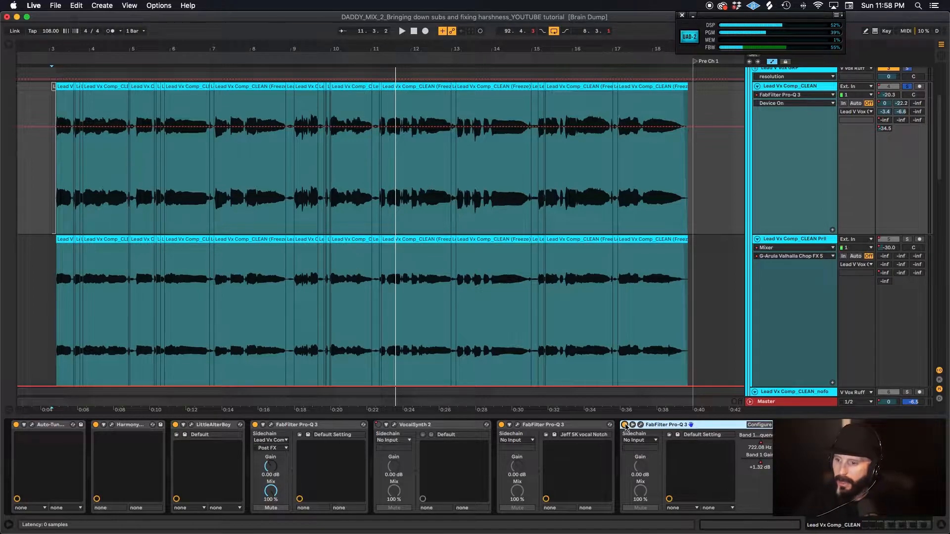
left_click(641, 424)
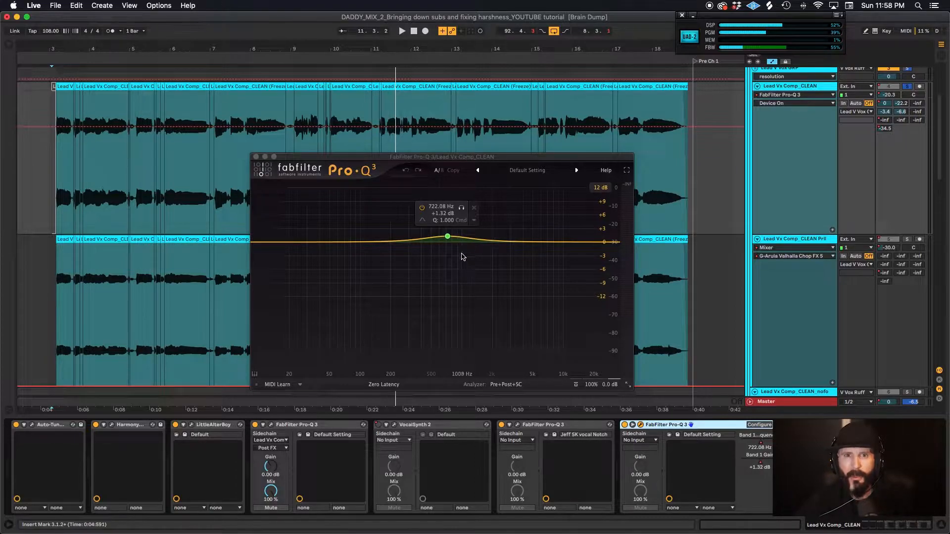
Audition the lead vocal from bar 3 to compare the last Pro-Q 3's moving bell band on and off
left_click(51, 209)
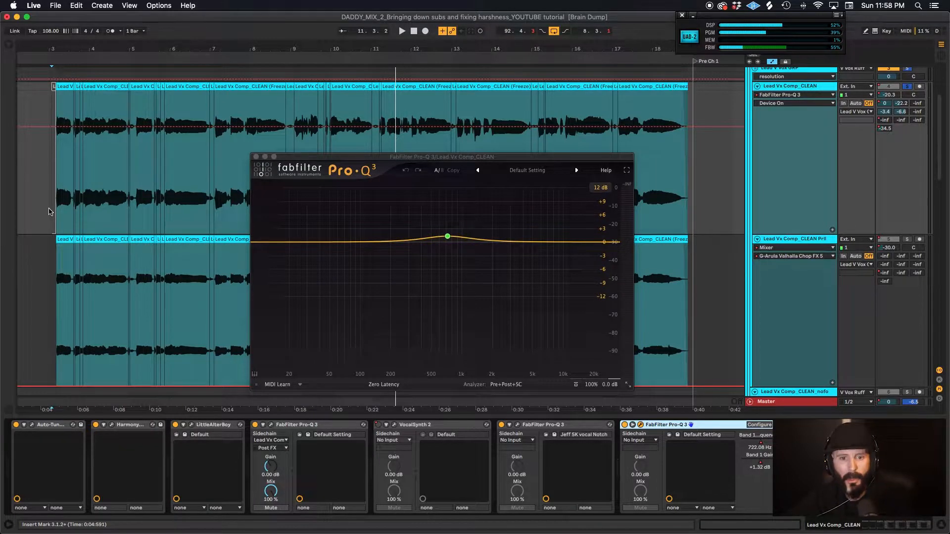
key("space")
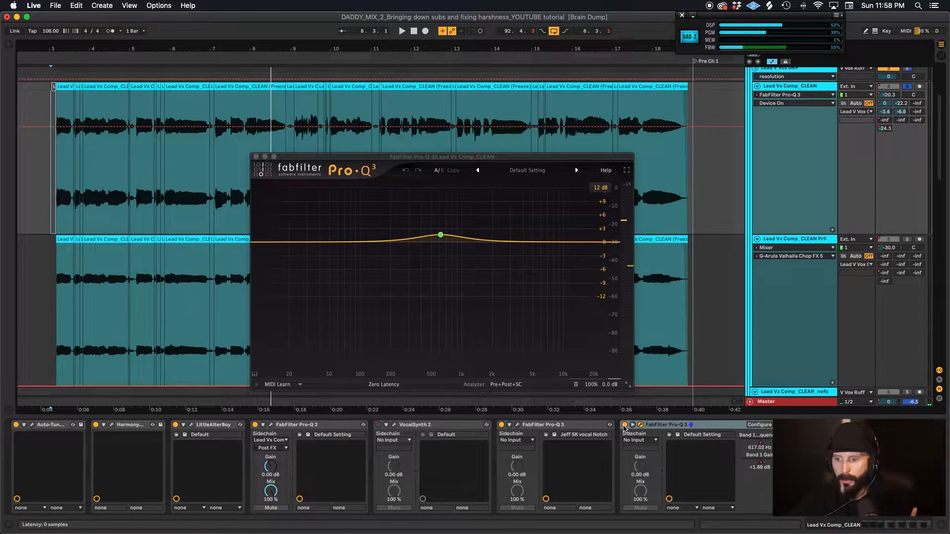
key("space")
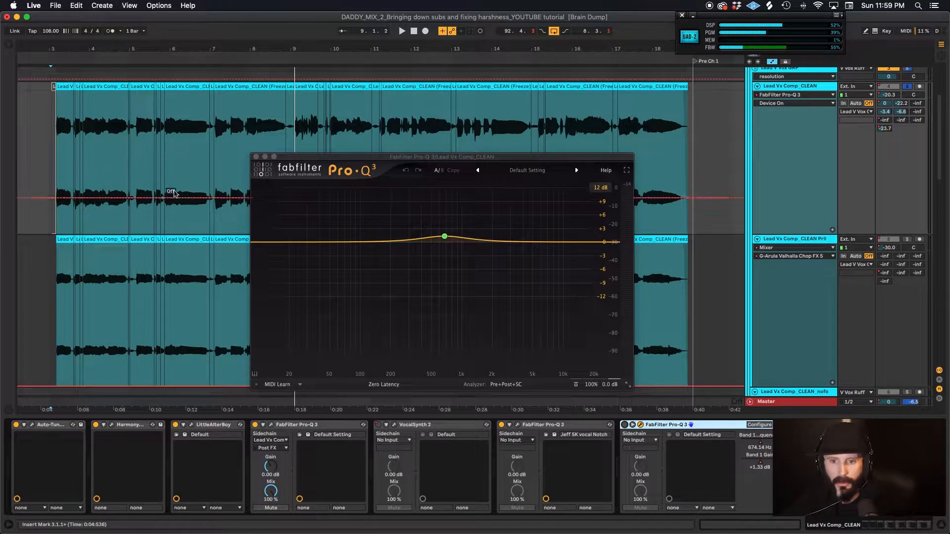
left_click(255, 157)
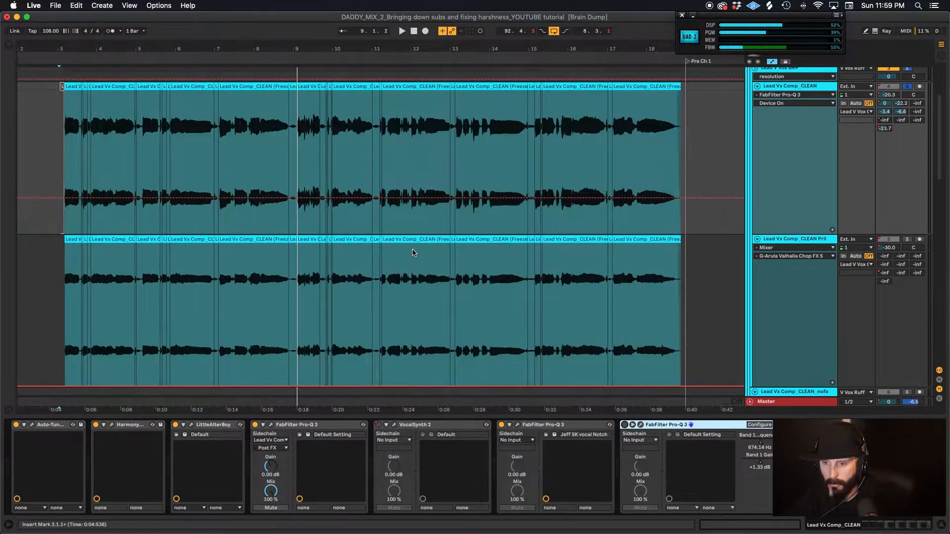
Hide the automation and zoom in on the V2 clips of the CLEAN, parallel and noformant lead vocal tracks
scroll(413, 252, "down", 8)
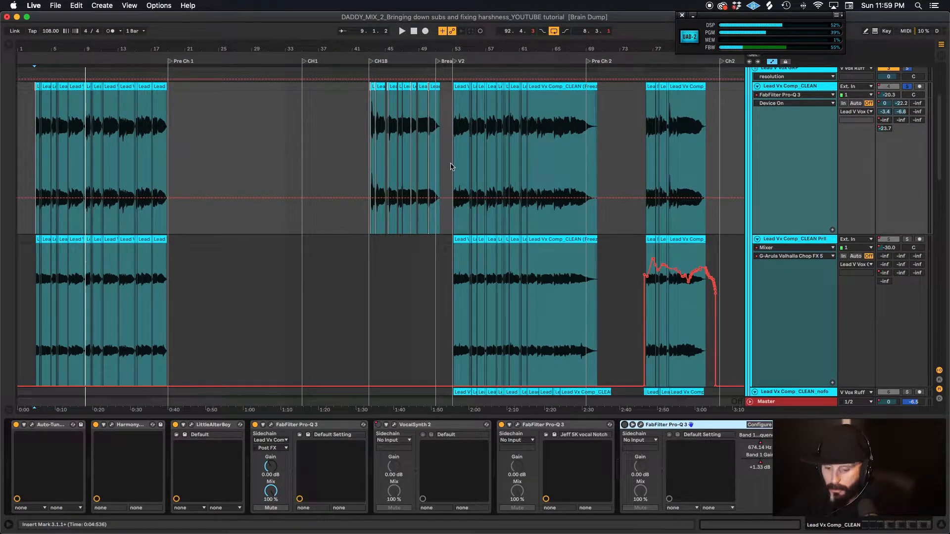
key("a")
mouse_move(451, 165)
left_mouse_down()
mouse_move(572, 303)
mouse_move(603, 299)
left_mouse_up()
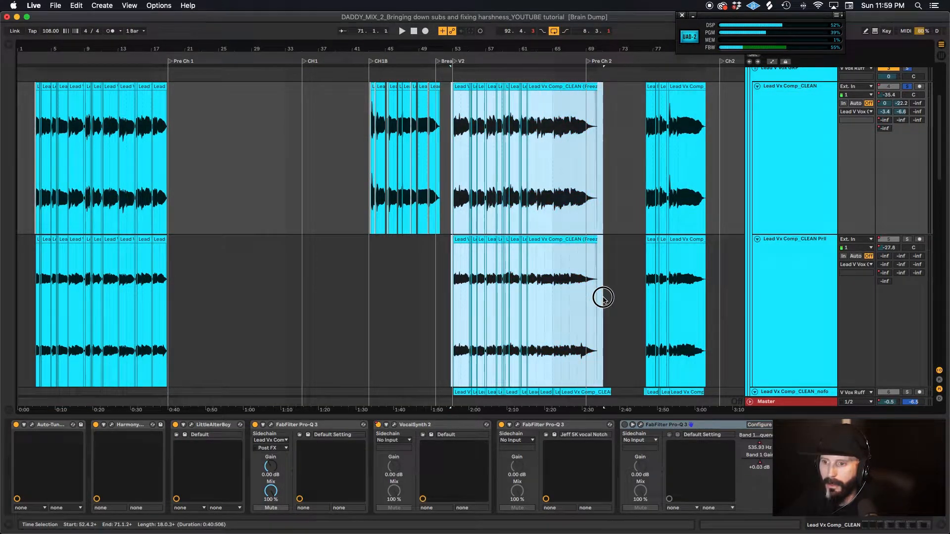
scroll(604, 300, "down", 3)
left_click(612, 286, "shift")
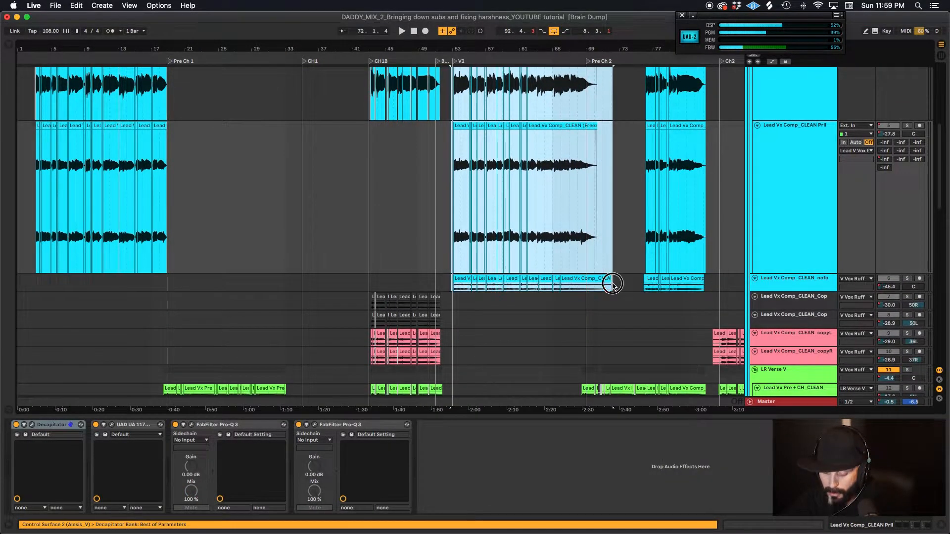
key("z")
scroll(321, 249, "left", 3)
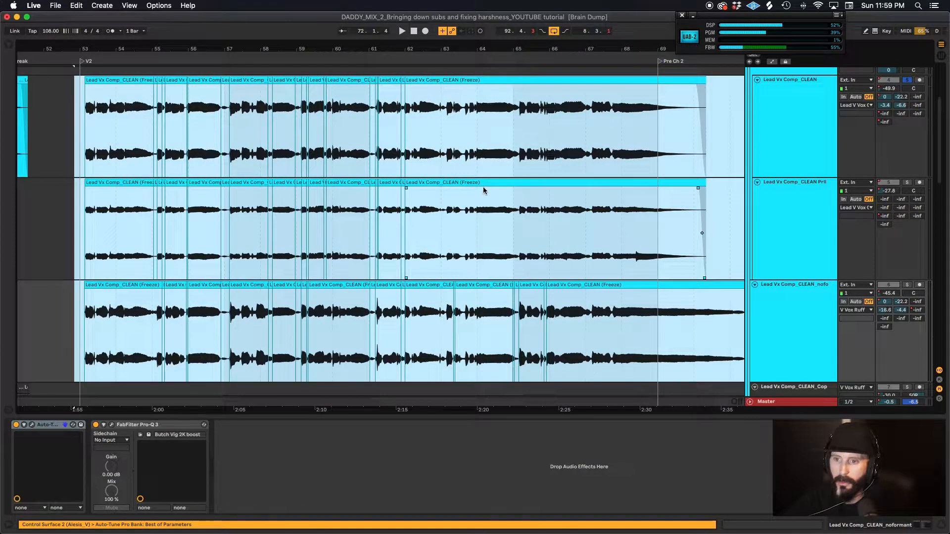
Compare the device chains of the CLEAN, parallel and noformant lead vocal tracks at the first V2 clips
left_click(769, 117)
left_click(787, 221)
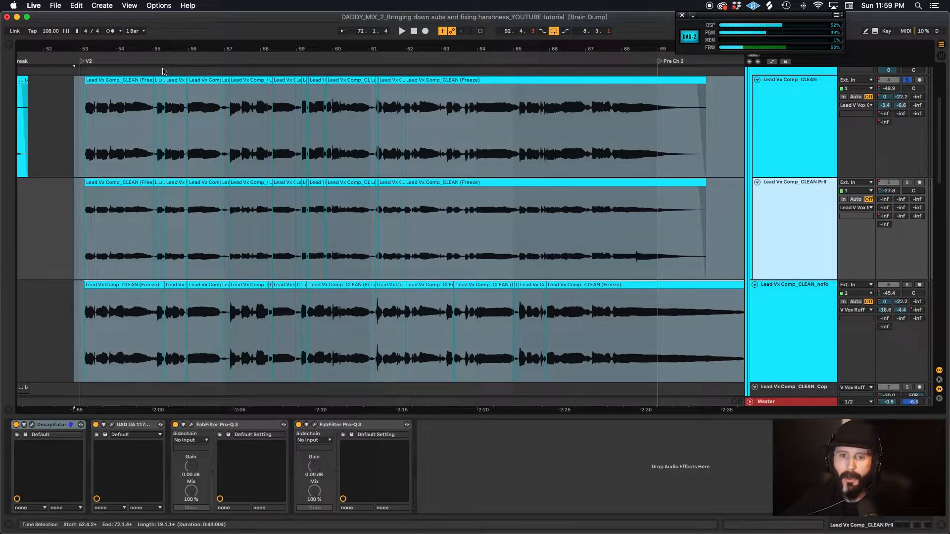
left_click(127, 81)
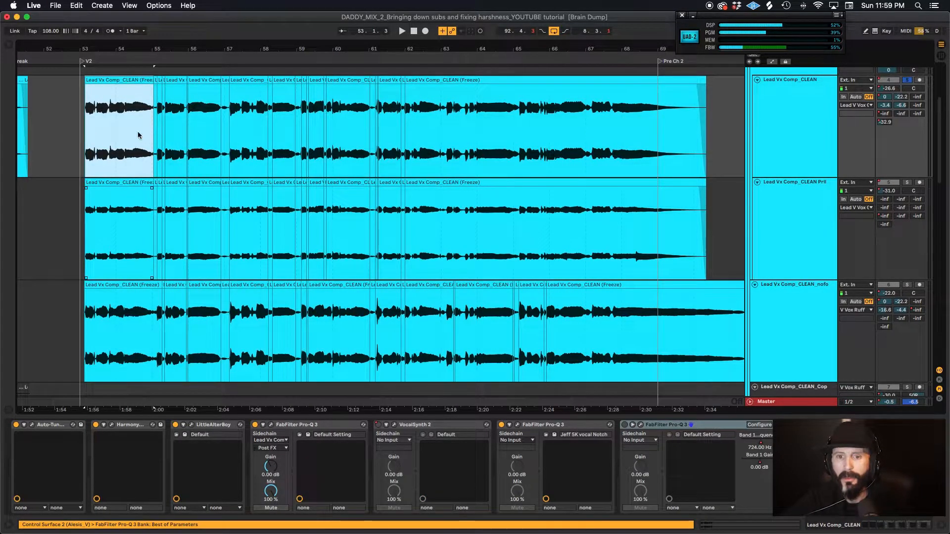
left_click(126, 183)
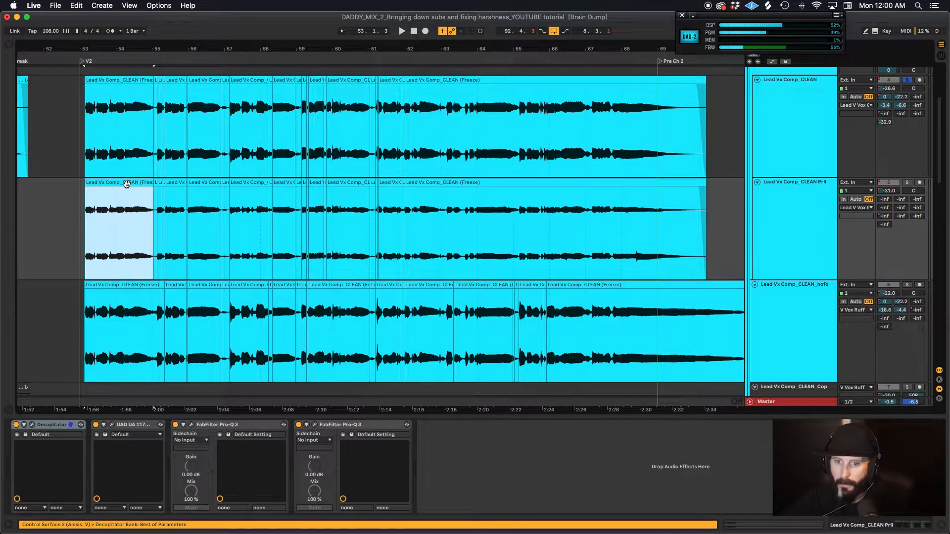
left_click(139, 286)
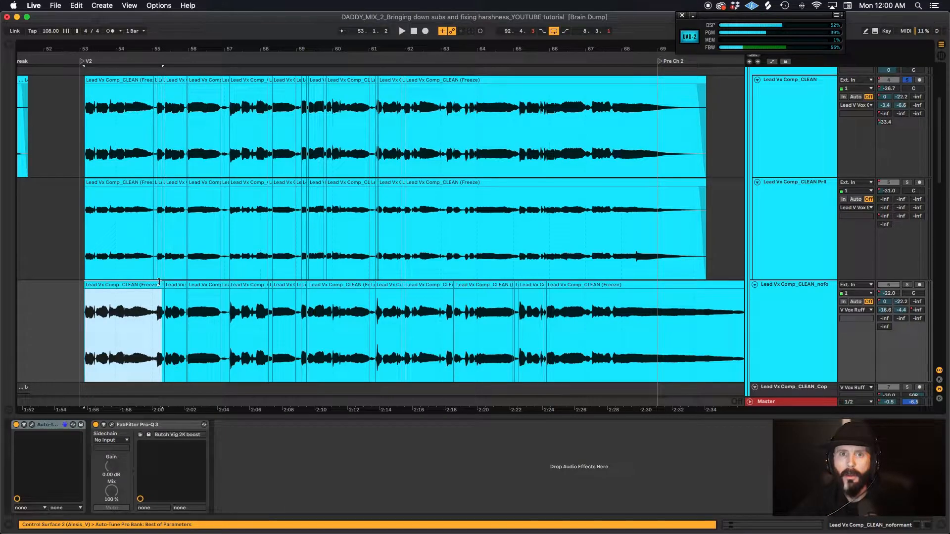
Solo the noformant lead vocal track and review its Auto-Tune Pro and Butch Vig 2K boost Pro-Q 3
left_click(791, 297)
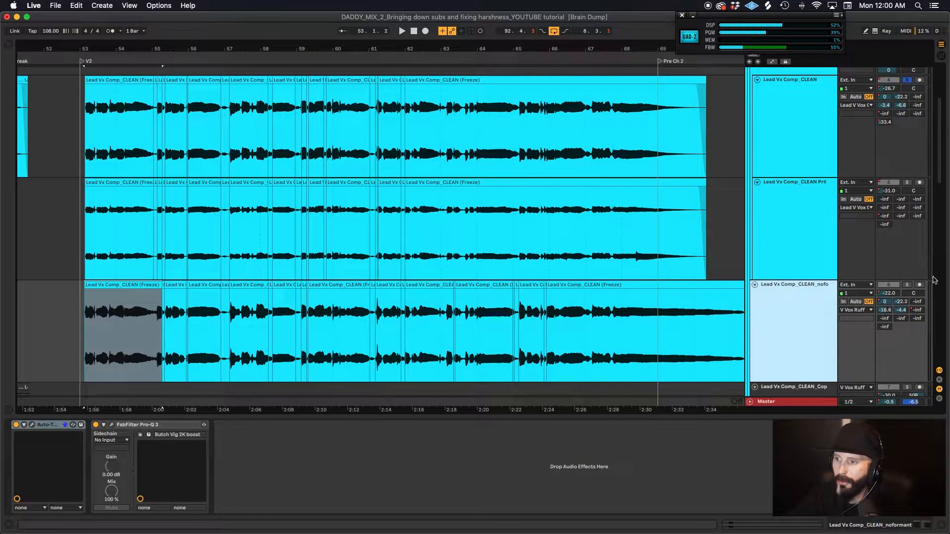
left_click(906, 285)
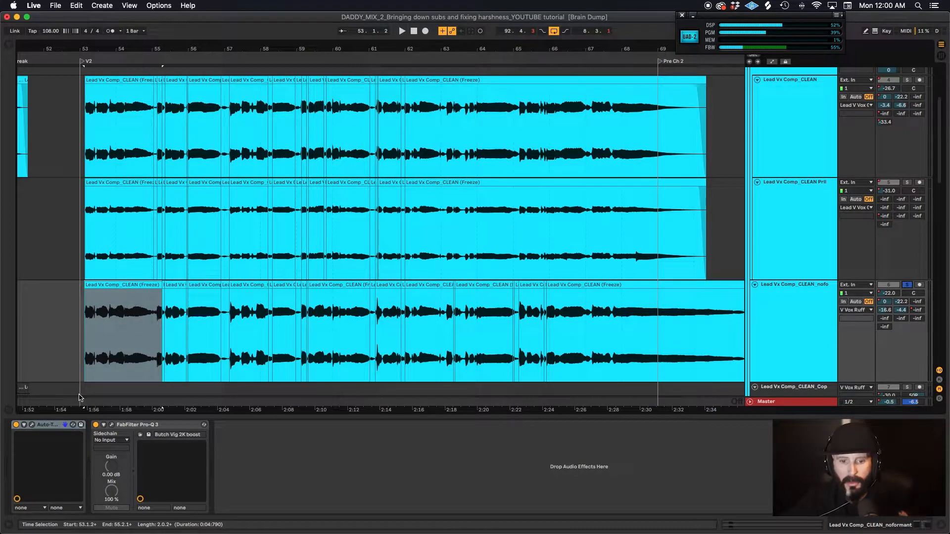
left_click(32, 425)
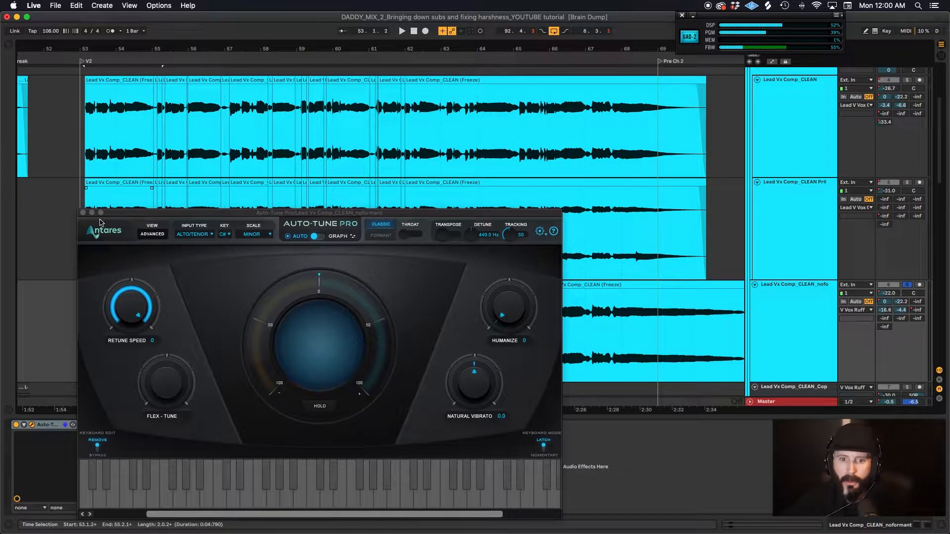
left_click(83, 213)
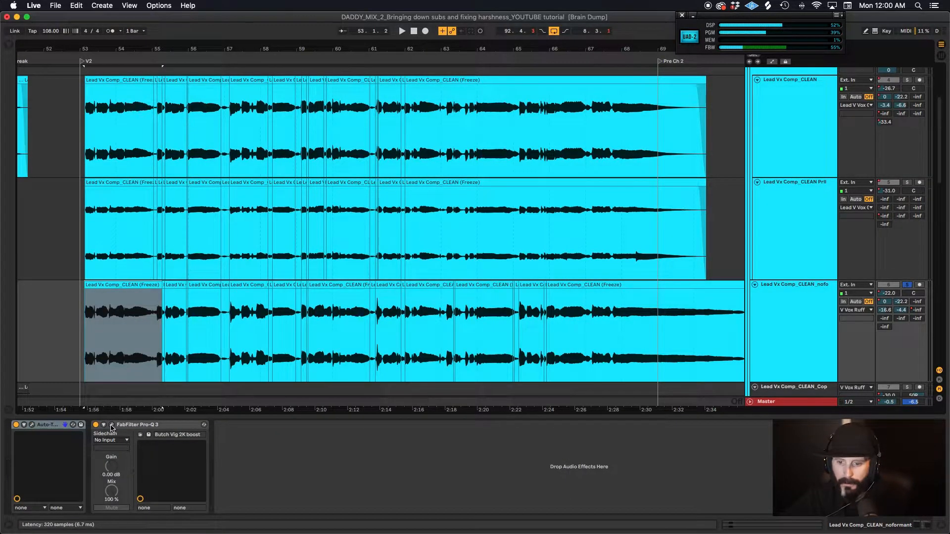
left_click(111, 426)
left_click(111, 427)
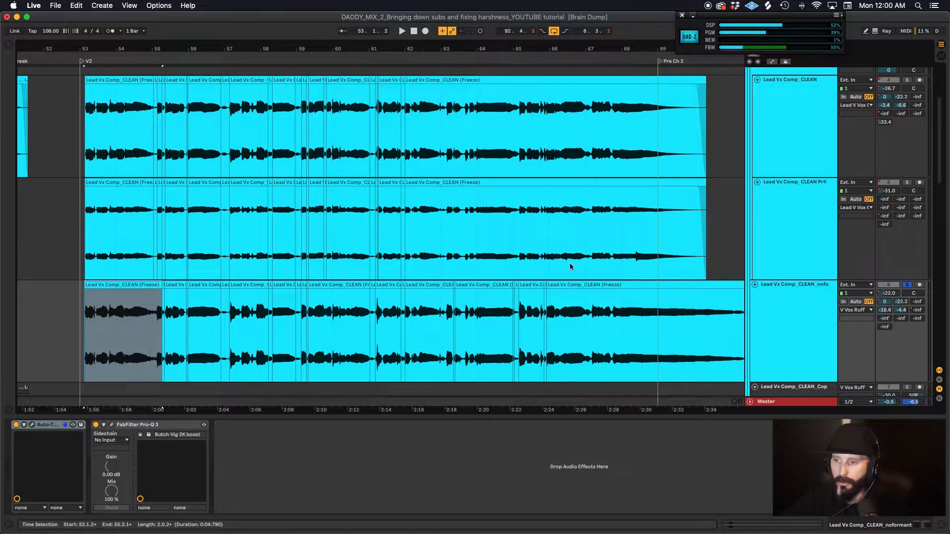
Audition the verse 2 lead vocal layers from bar 53, including all three tracks soloed together
left_click(80, 309)
key("space")
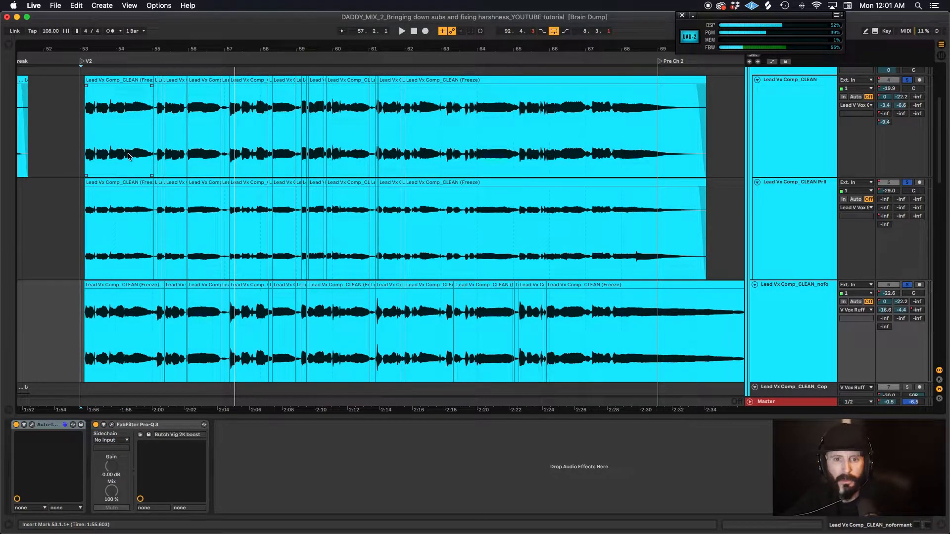
left_click(82, 144)
key("space")
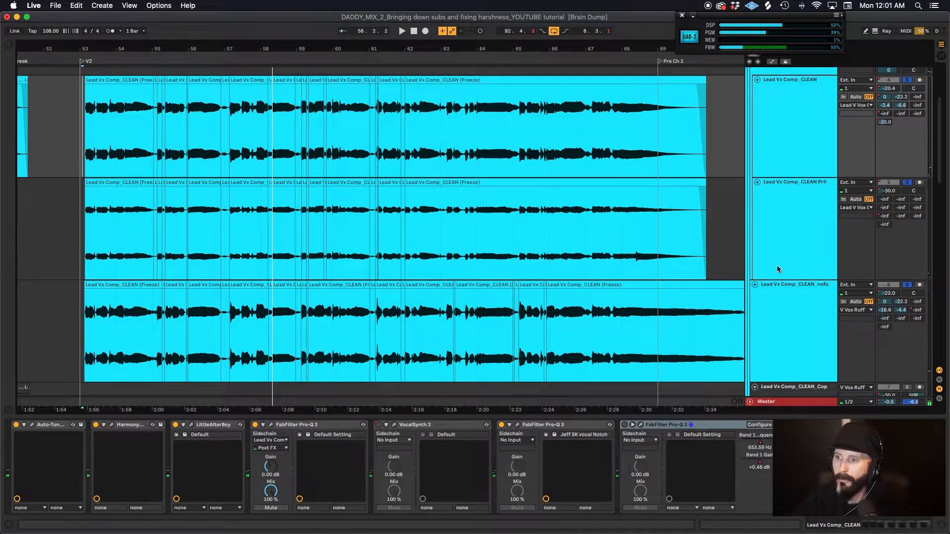
Unsolo the noformant track and audition only the CLEAN and parallel lead vocals from bar 53
left_click(788, 300)
left_click(906, 285)
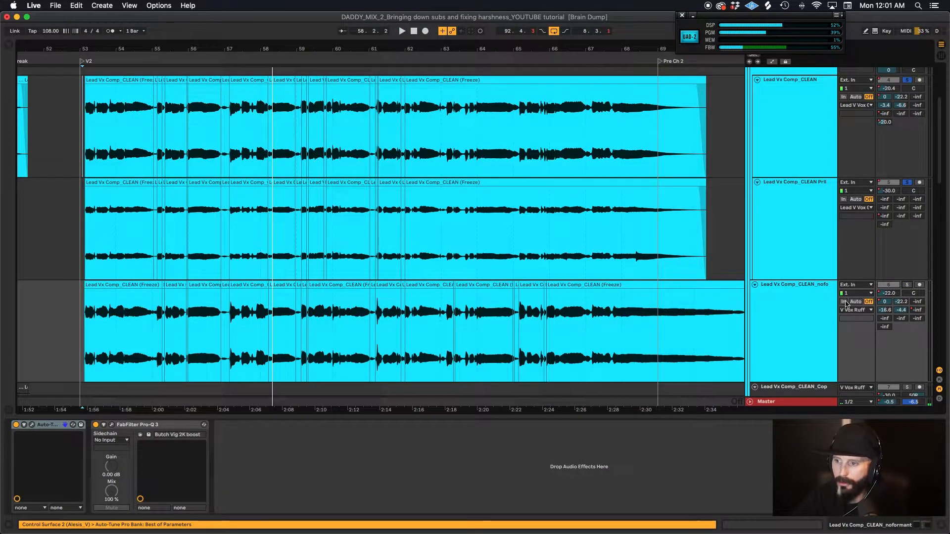
left_click(783, 320)
left_click(759, 145)
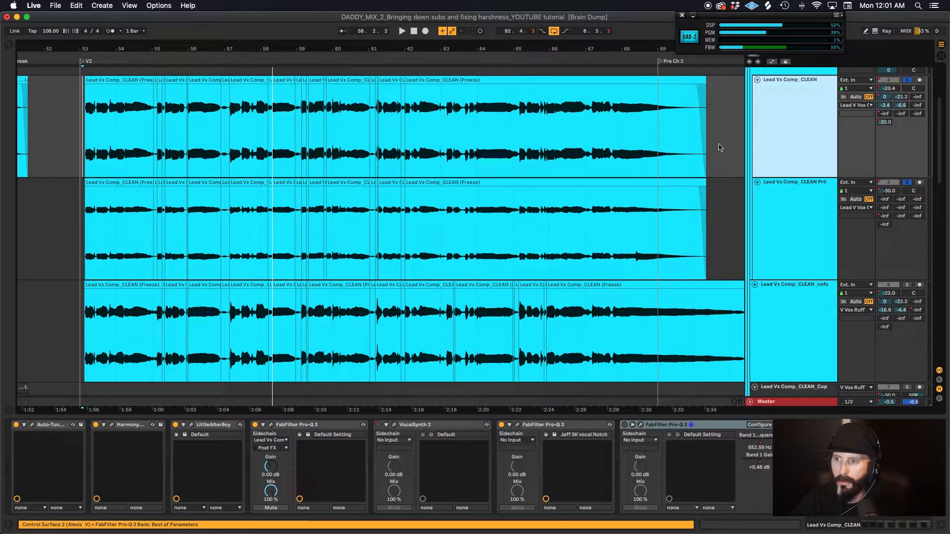
key("space")
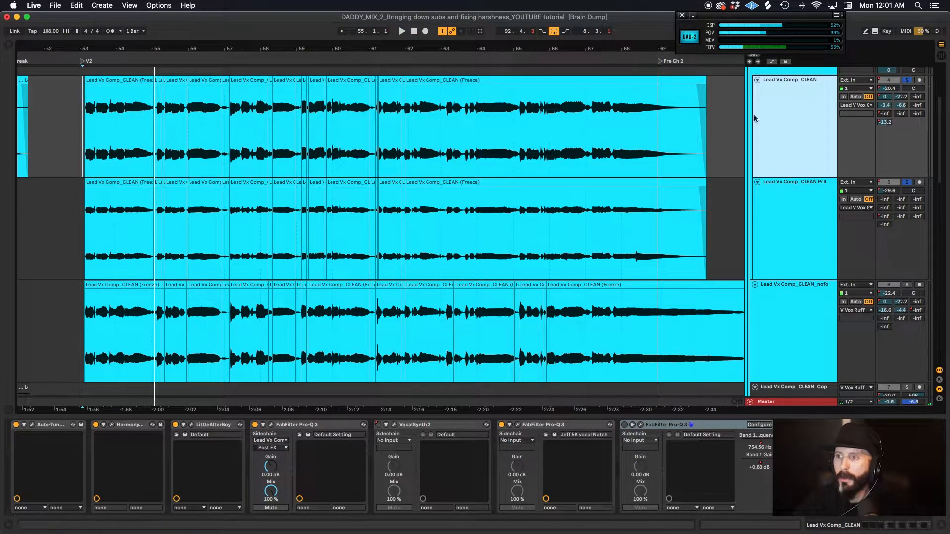
Clear the vocal solos and play verse 2 in the full mix, muting and unmuting the noformant track to compare
left_click(909, 81)
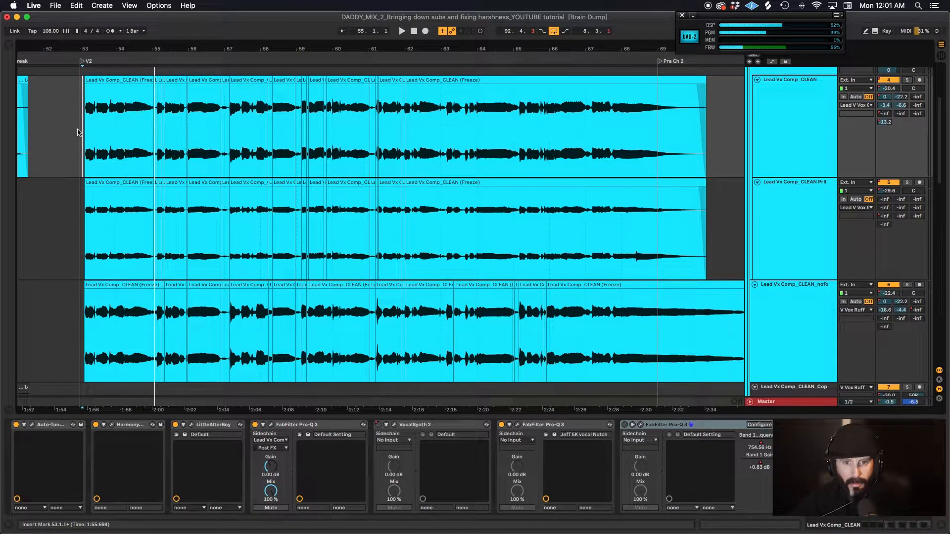
left_click(793, 304)
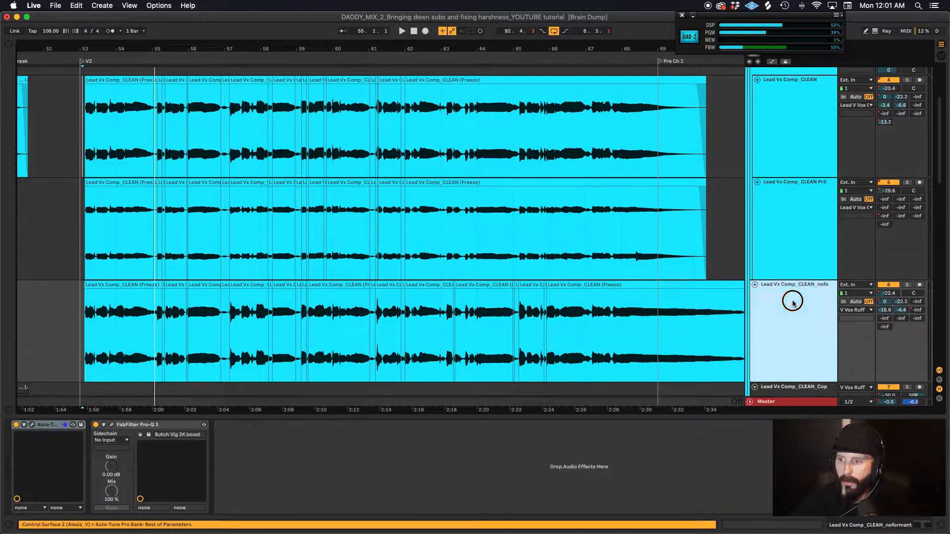
key("space")
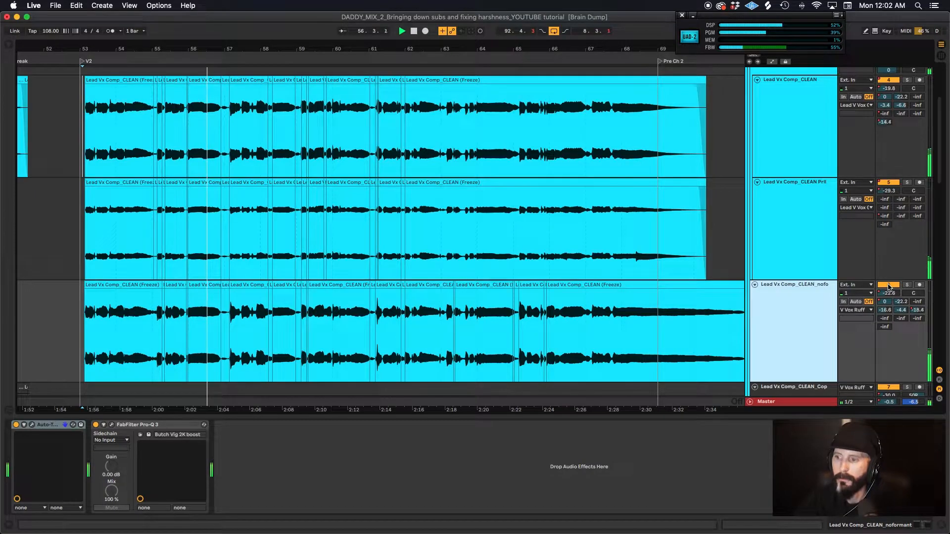
left_click(889, 286)
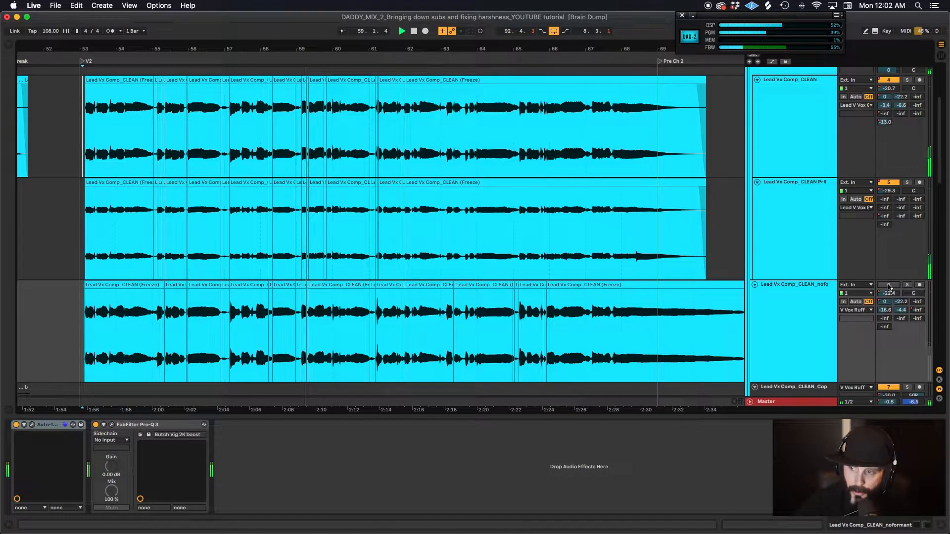
left_click(889, 286)
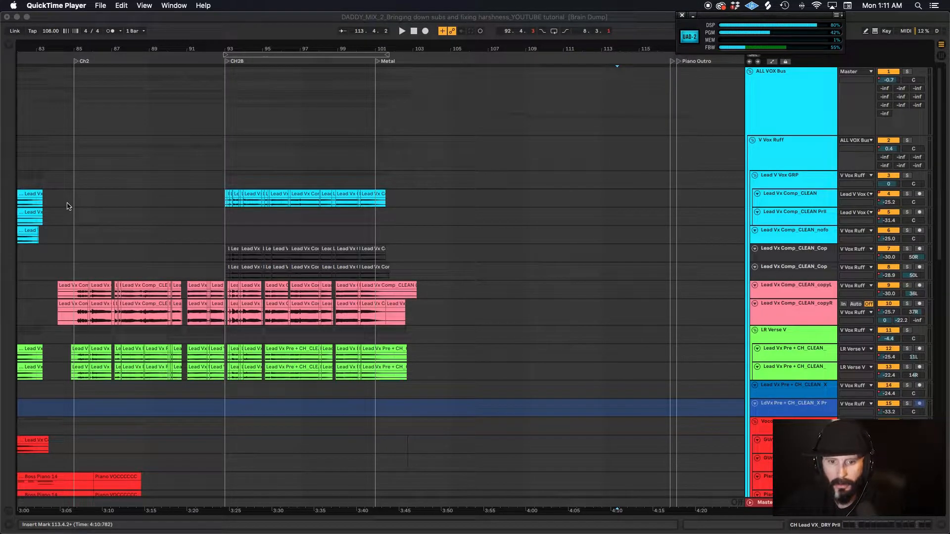
Select the Ch2-to-Metal section across the verse vocal tracks, and the same section from CH Lead VX to Hi Oct 2
left_click(98, 216)
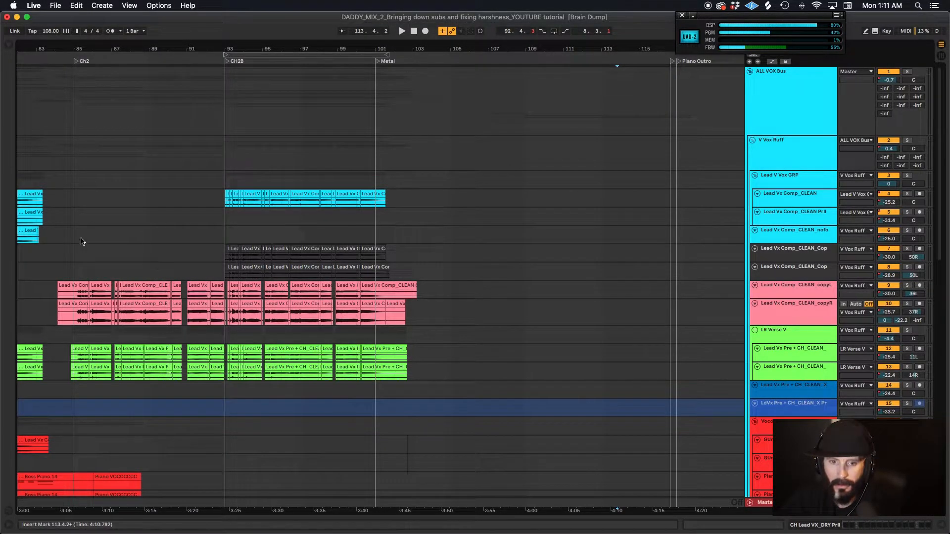
left_click_drag(69, 193, 434, 375)
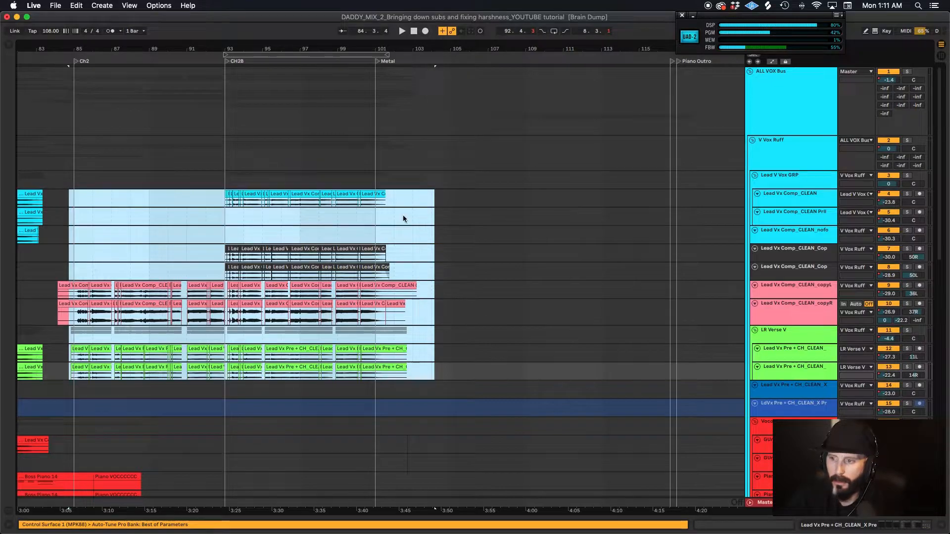
scroll(363, 222, "down", 10)
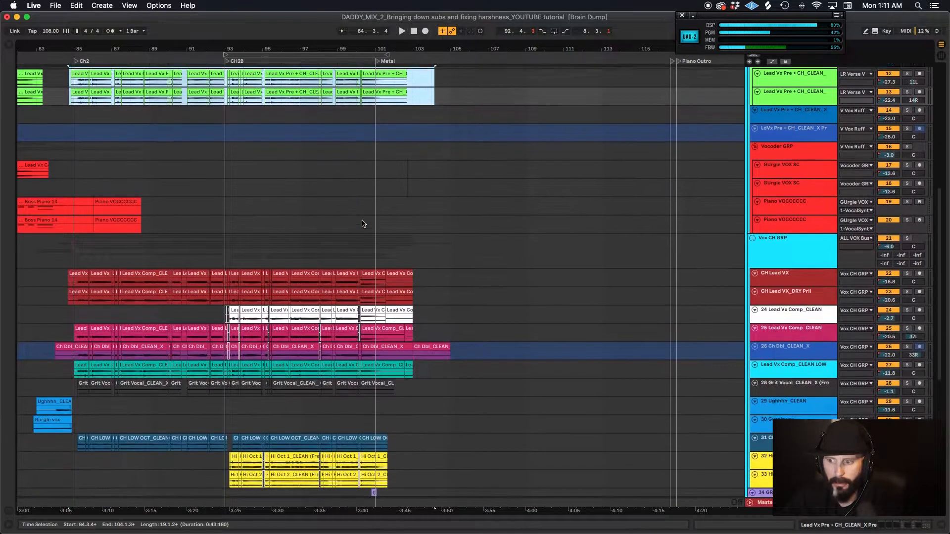
scroll(363, 223, "down", 2)
left_click_drag(65, 213, 438, 421)
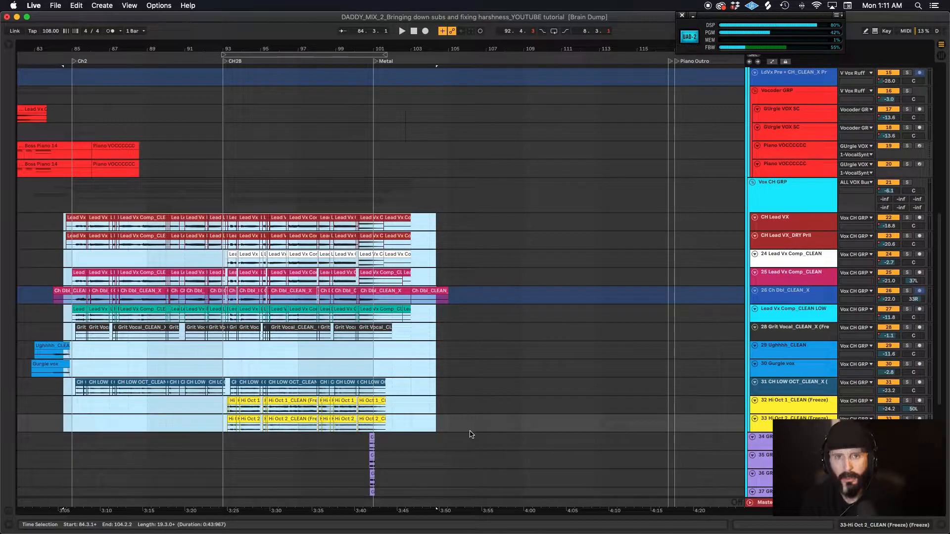
Audition the chorus vocals in the full mix from just before CH2B through to the Metal section
left_click(207, 225)
left_click(218, 223)
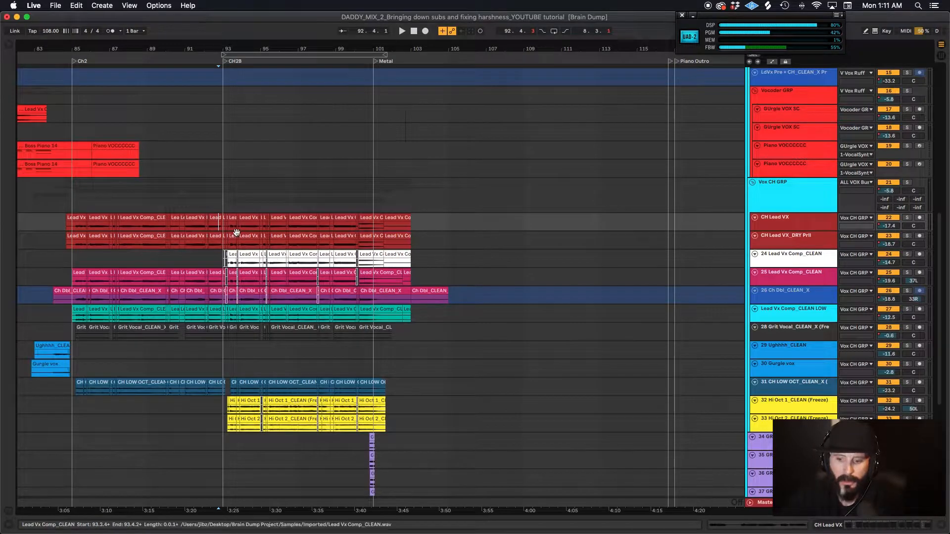
key("space")
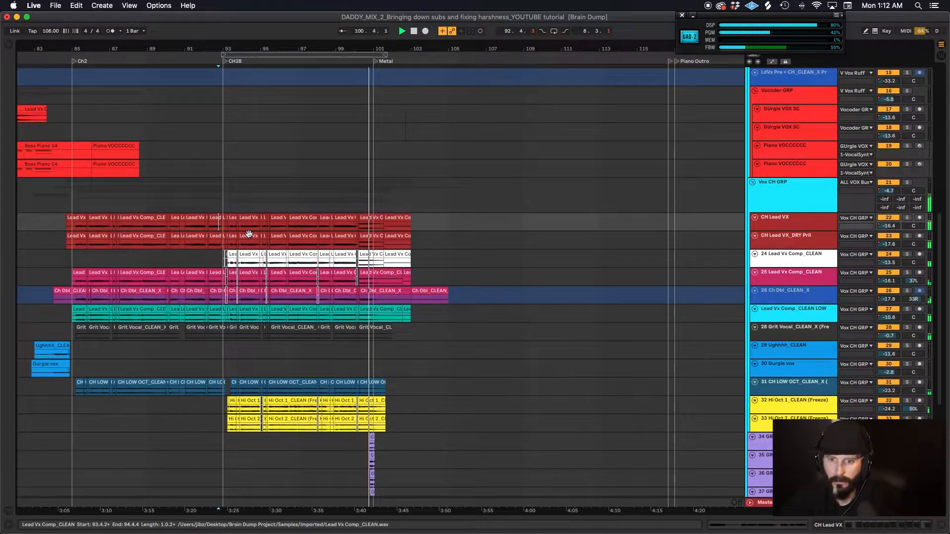
key("space")
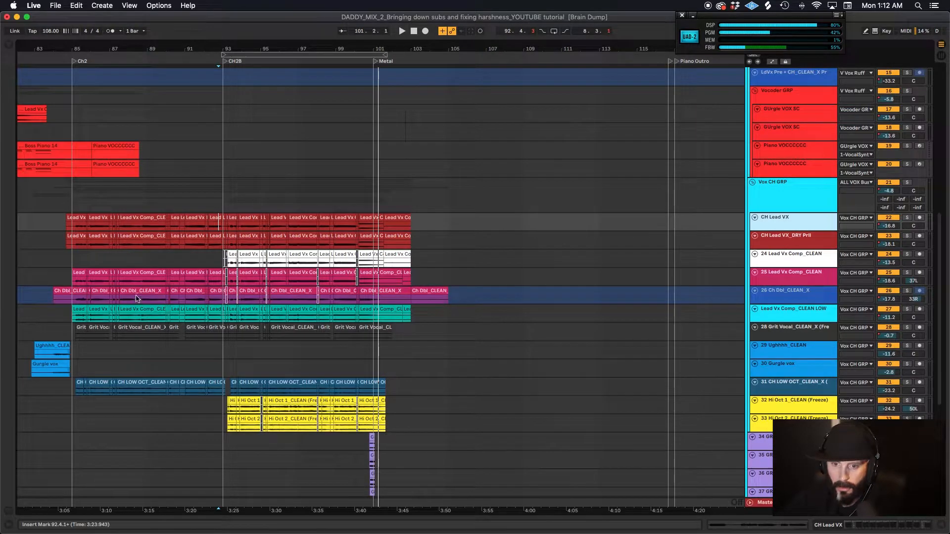
Select the CH2B clips on CH Lead VX and the dry parallel track below it, and zoom in on them
left_click_drag(221, 222, 232, 243)
left_click_drag(305, 243, 416, 241)
key("z")
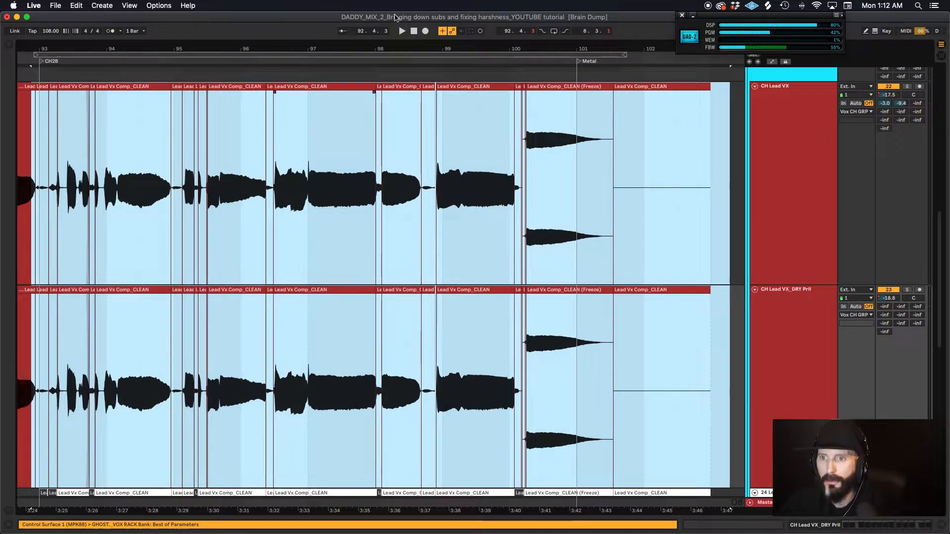
Compare the device chains of CH Lead VX and its dry parallel track, and solo CH Lead VX
left_click(784, 130)
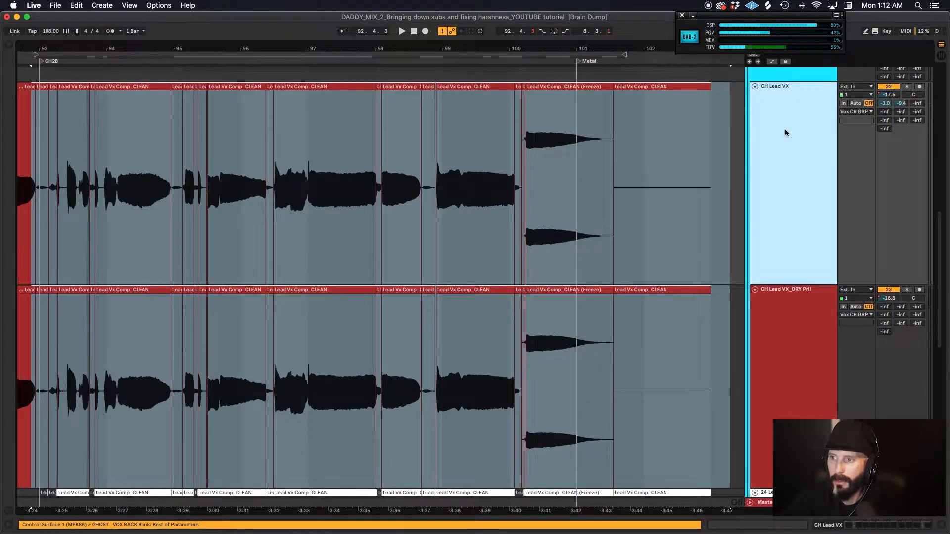
double_click(787, 339)
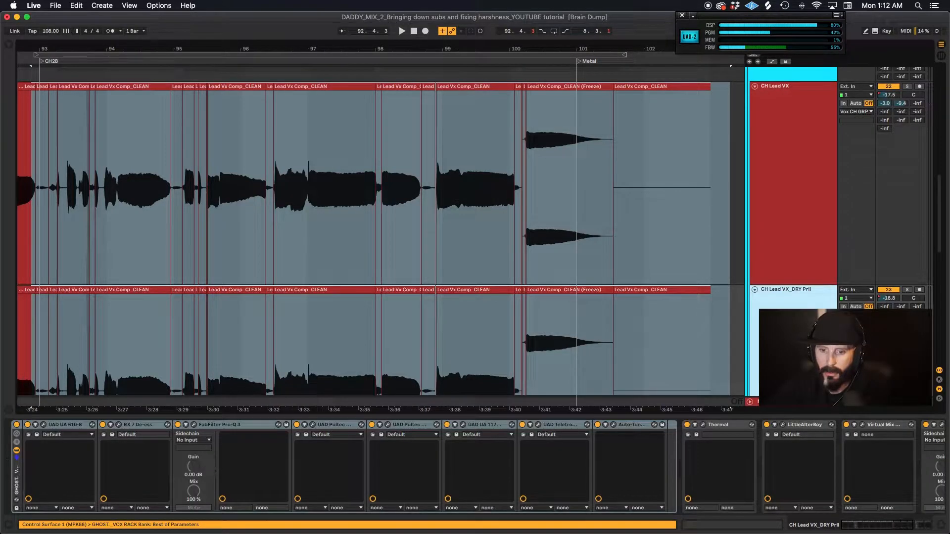
left_click(809, 189)
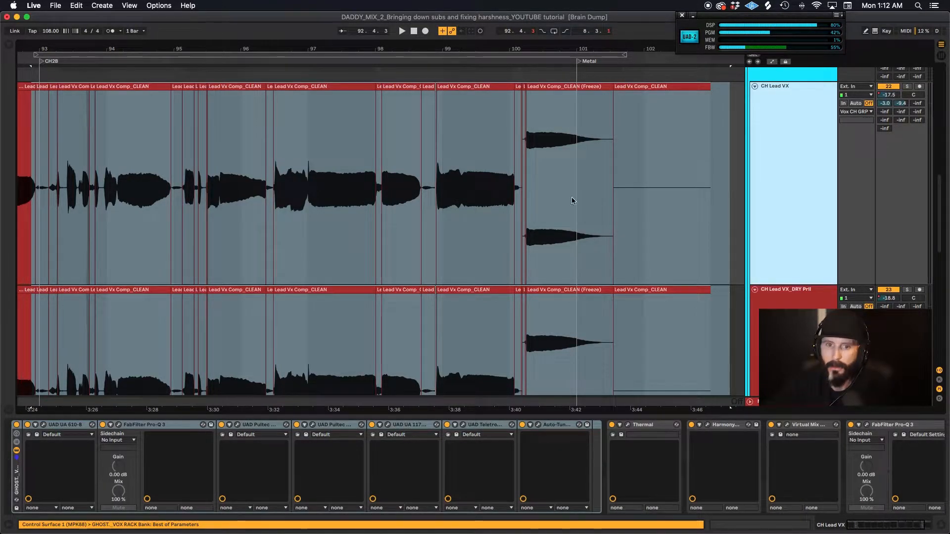
left_click(908, 87)
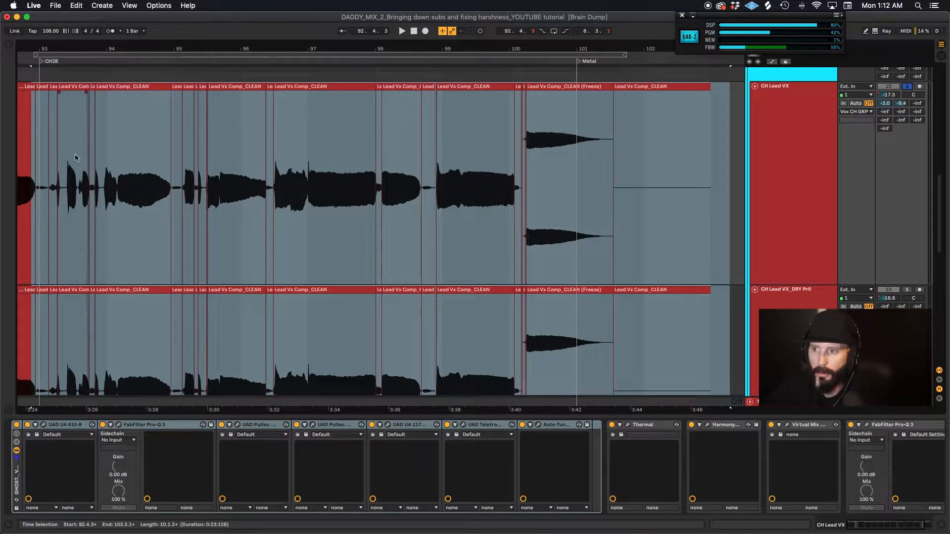
Audition the soloed CH Lead VX with its full effect chain from the start of CH2B, and stop playback
left_click(37, 132)
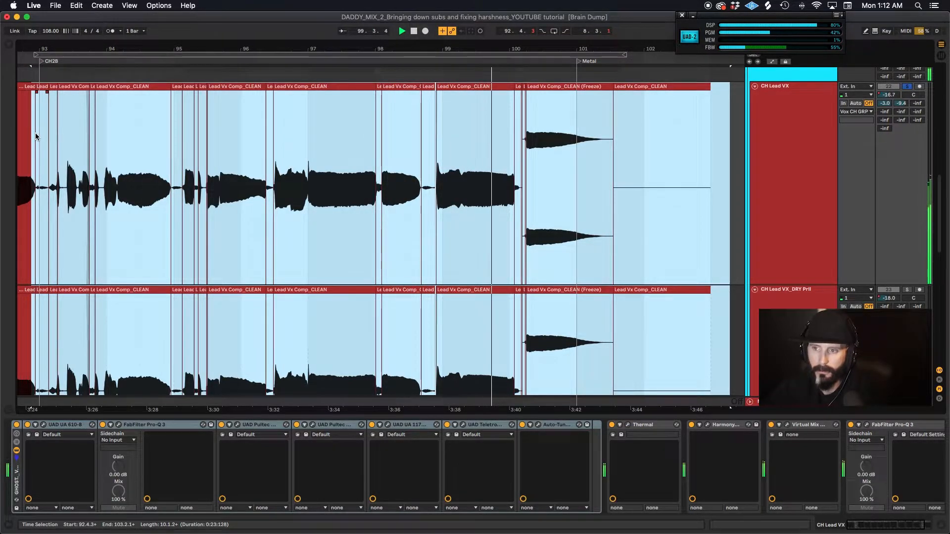
key("space")
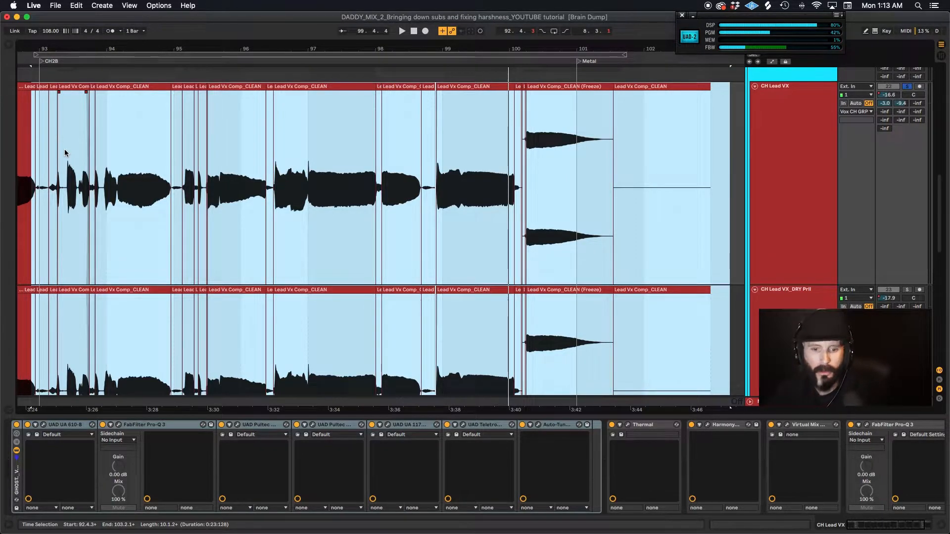
Review the vocal rack on CH Lead VX, first selecting UAD UA 610-B through Teletronix together, and step through each device up to Auto-Tune Pro
left_click(767, 154)
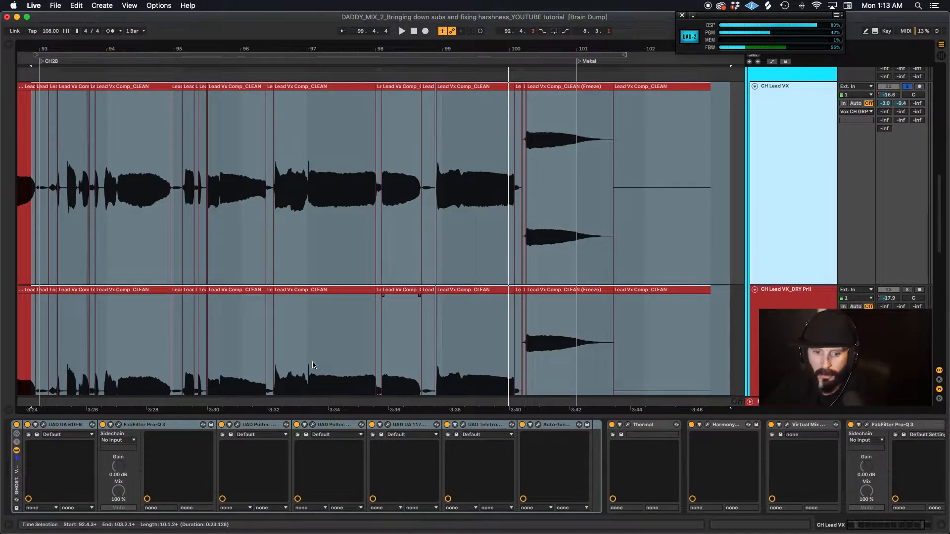
left_click(87, 426)
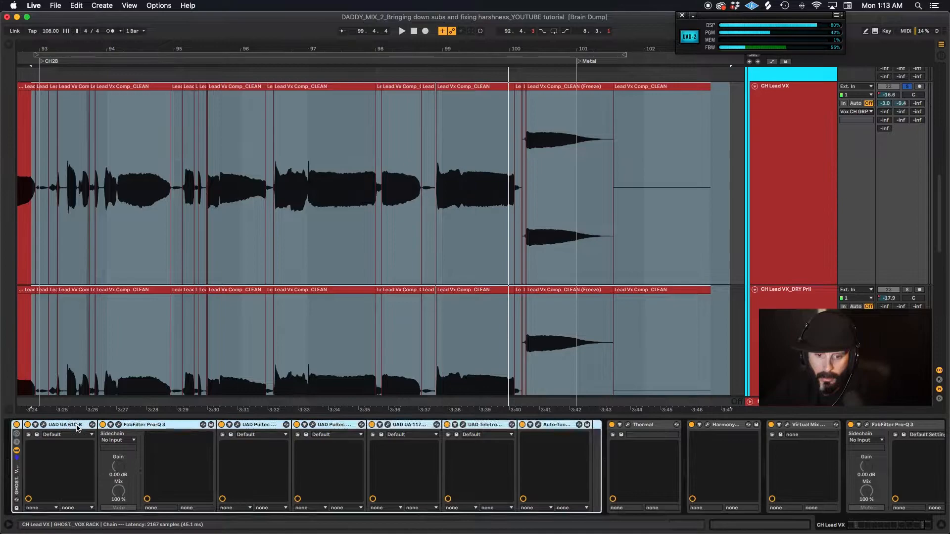
left_click(475, 426)
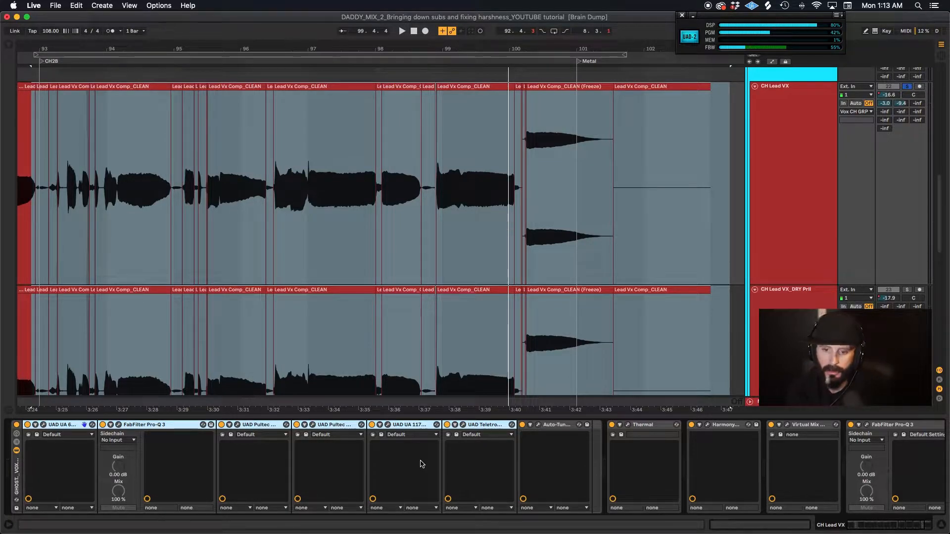
left_click(67, 425)
left_click(161, 425)
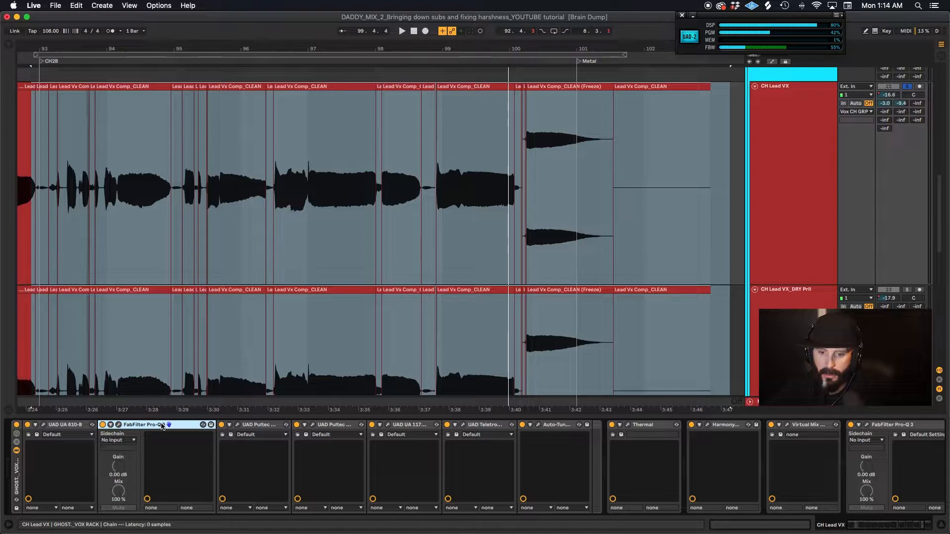
left_click(260, 425)
left_click(336, 426)
left_click(395, 425)
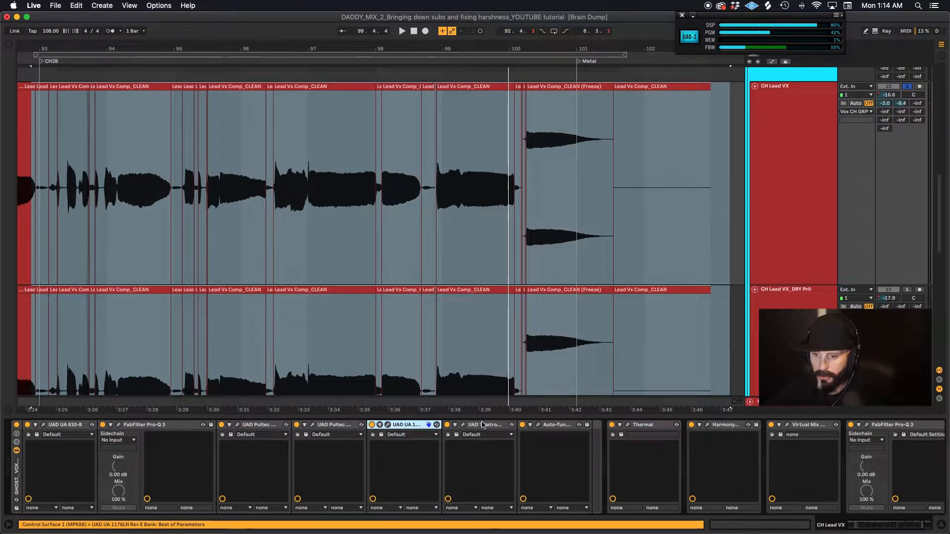
left_click(484, 425)
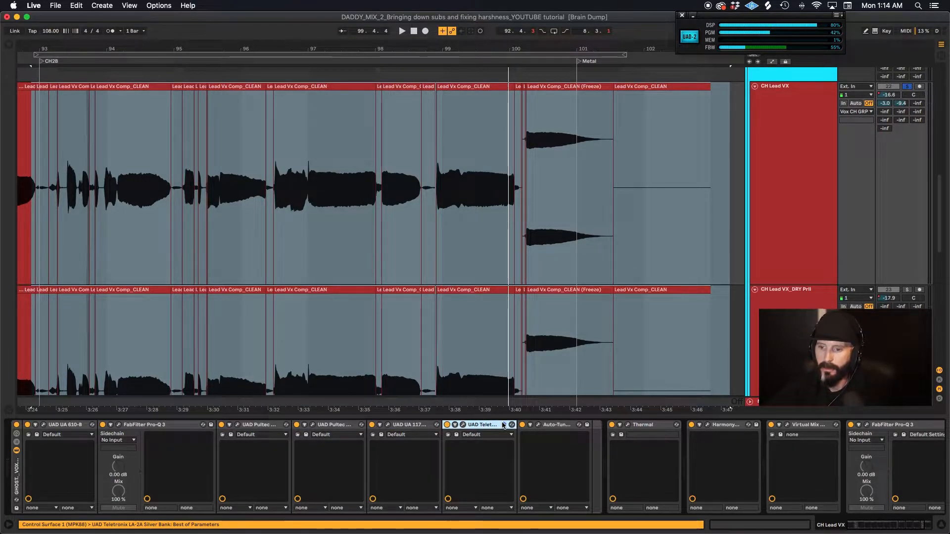
left_click(557, 427)
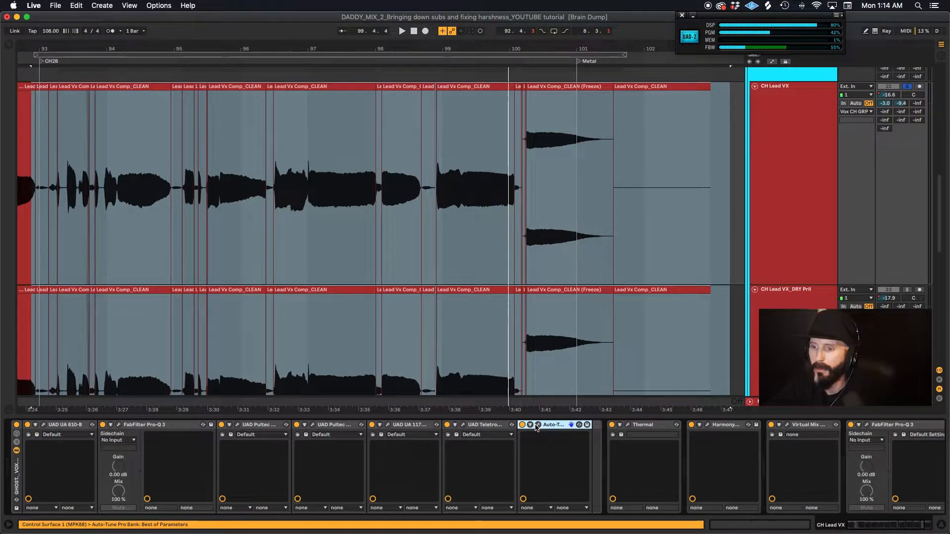
Open the Auto-Tune Pro window on CH Lead VX and reposition it above the device chain
left_click(538, 426)
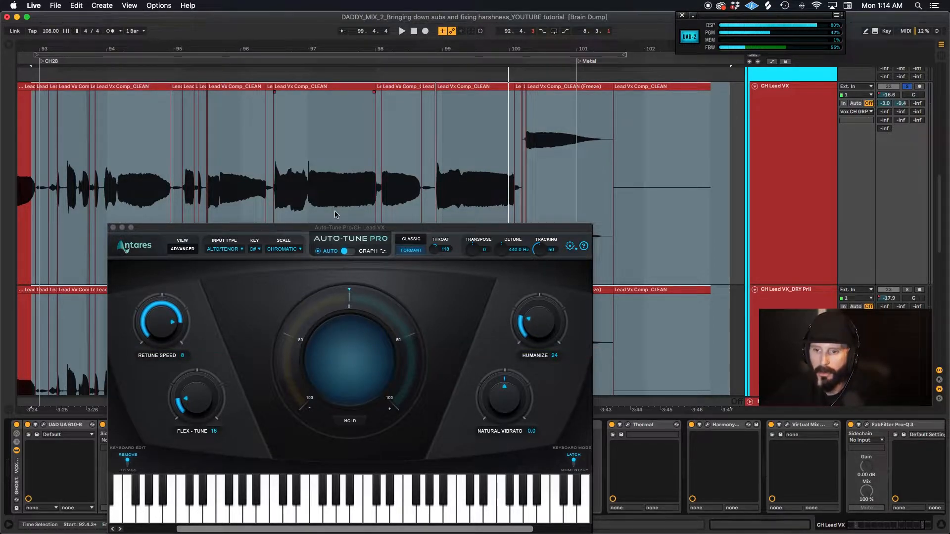
left_click_drag(348, 231, 351, 268)
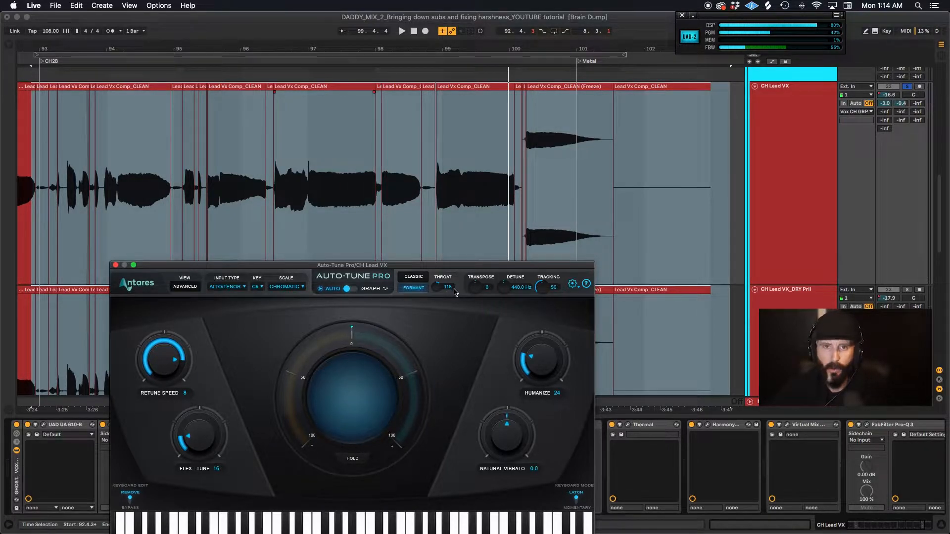
left_click_drag(170, 268, 189, 123)
left_click_drag(266, 121, 248, 100)
Select the devices from Thermal through the final FabFilter Pro-Q 3 on CH Lead VX and deactivate all four
scroll(602, 429, "right", 3)
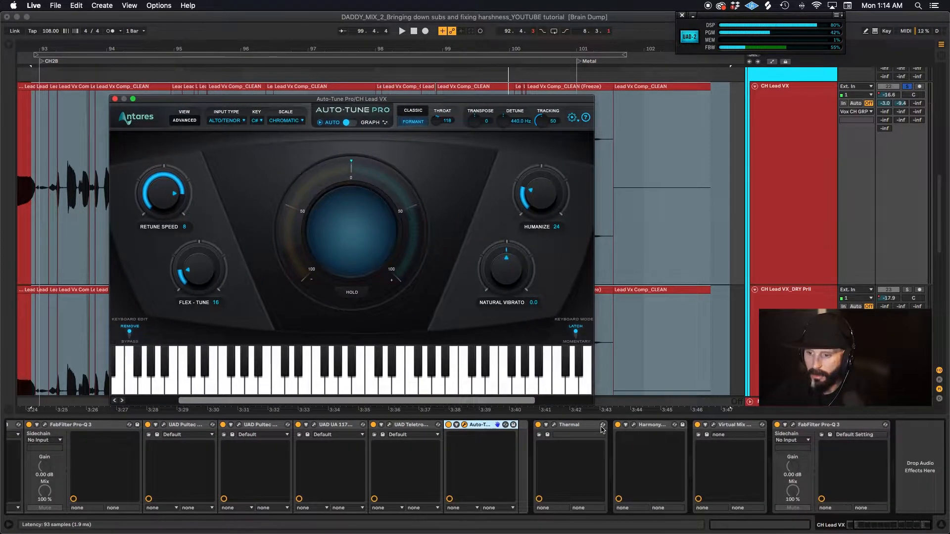
left_click(591, 429)
left_click(856, 428, "shift")
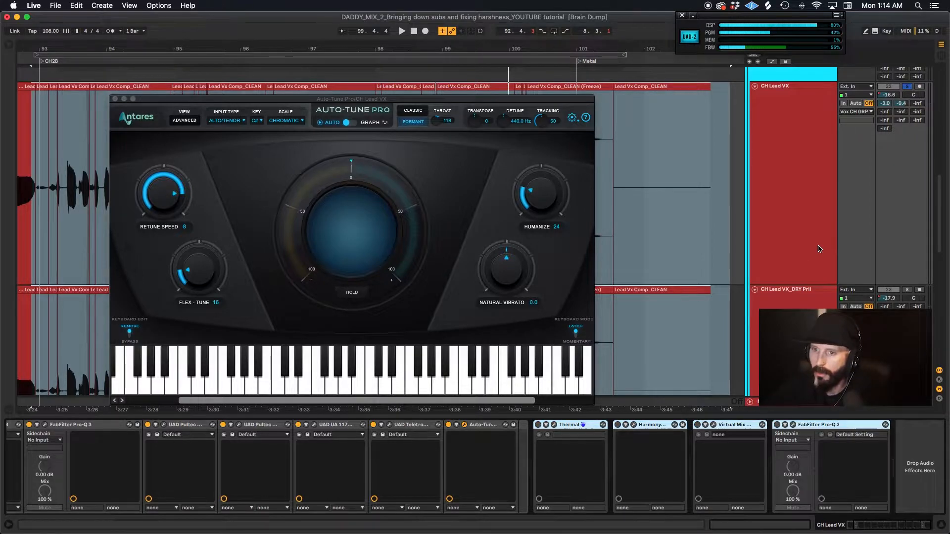
Audition CH Lead VX from just before CH2B with only the vocal rack active, watching Auto-Tune Pro's pitch correction
left_click(36, 165)
key("space")
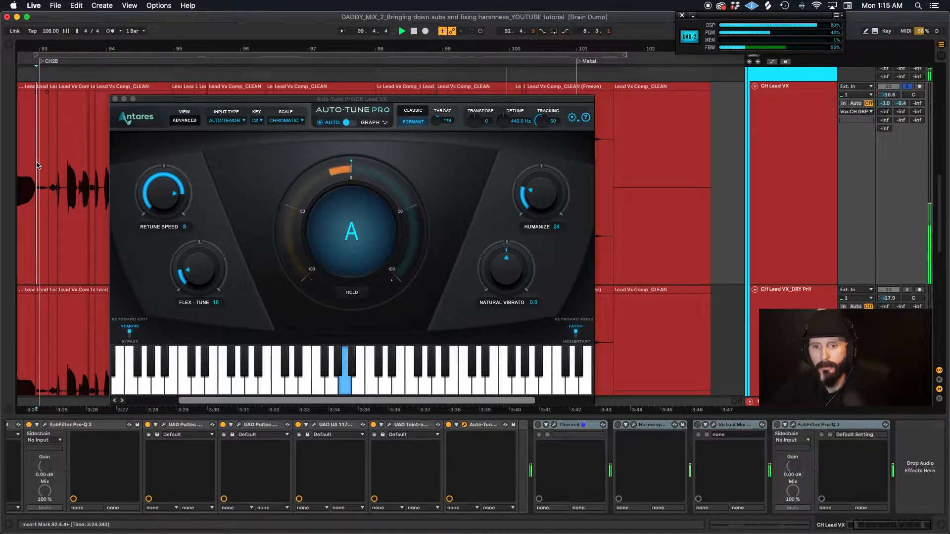
key("space")
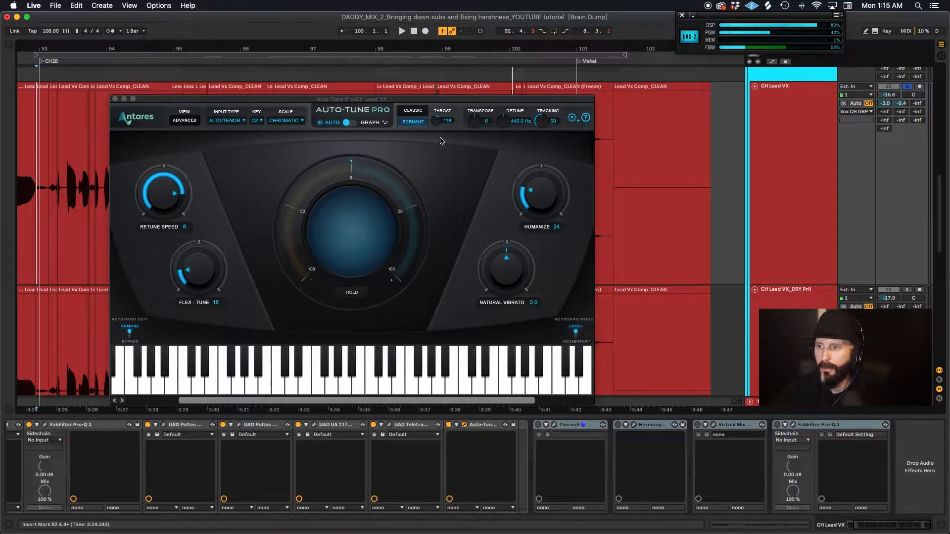
Show the Auto-Tune Pro Retune Speed automation on CH Lead VX and examine its curve around CH2B
left_click(777, 156)
key("a")
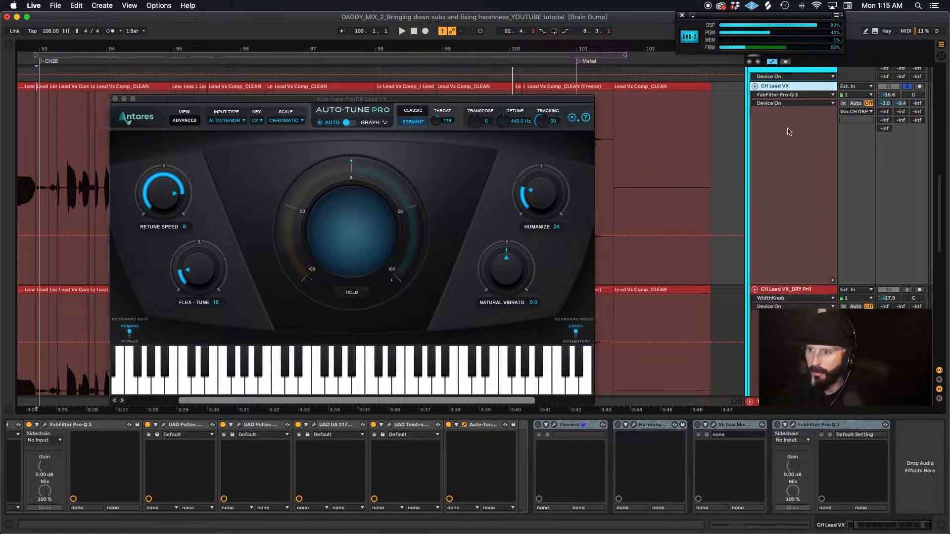
left_click(790, 93)
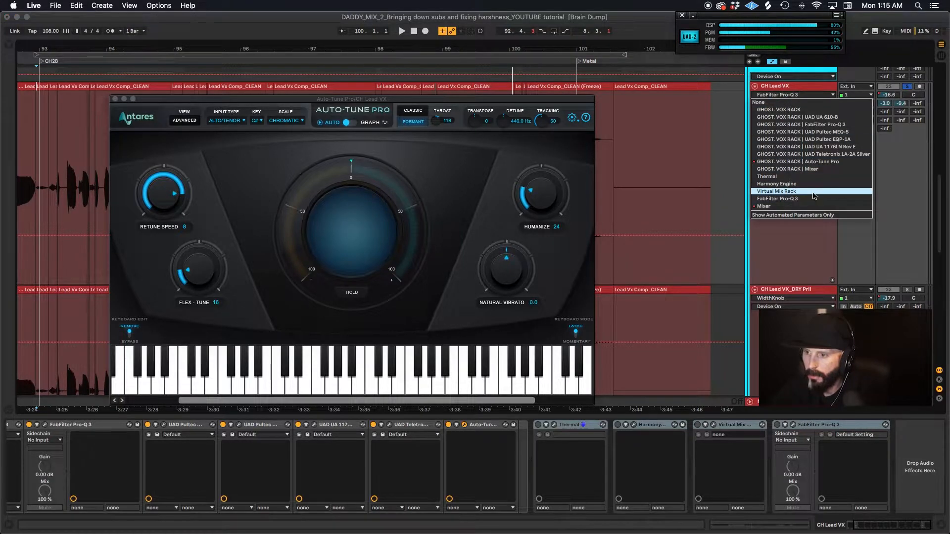
left_click(821, 162)
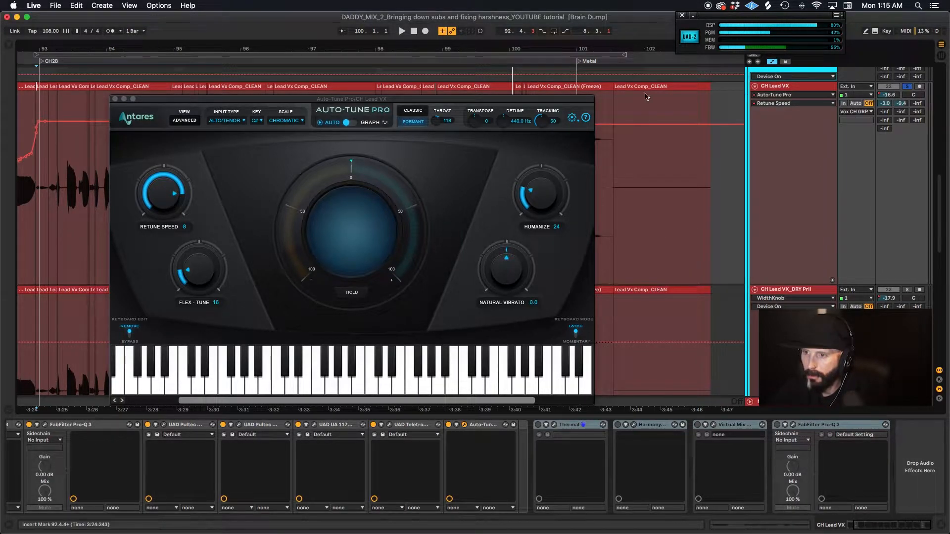
left_click_drag(548, 102, 594, 261)
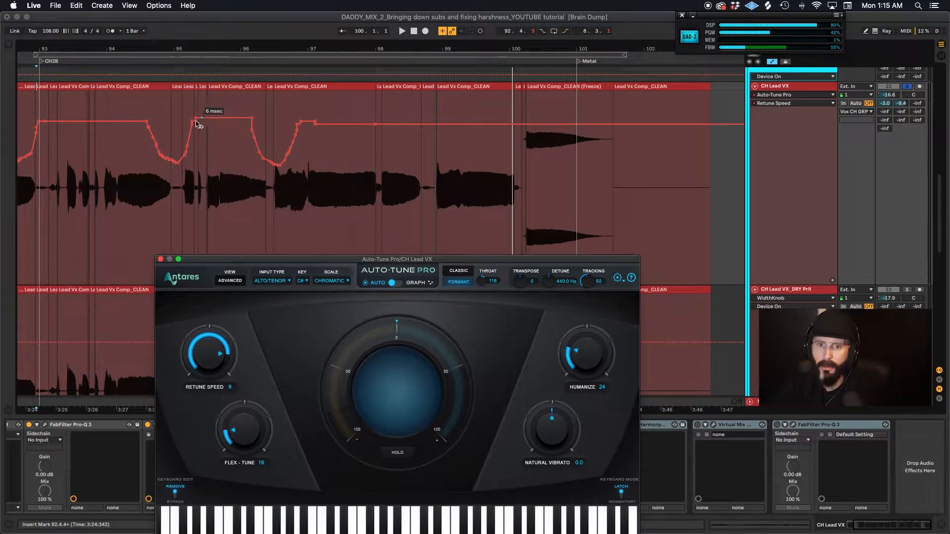
scroll(340, 182, "left", 5)
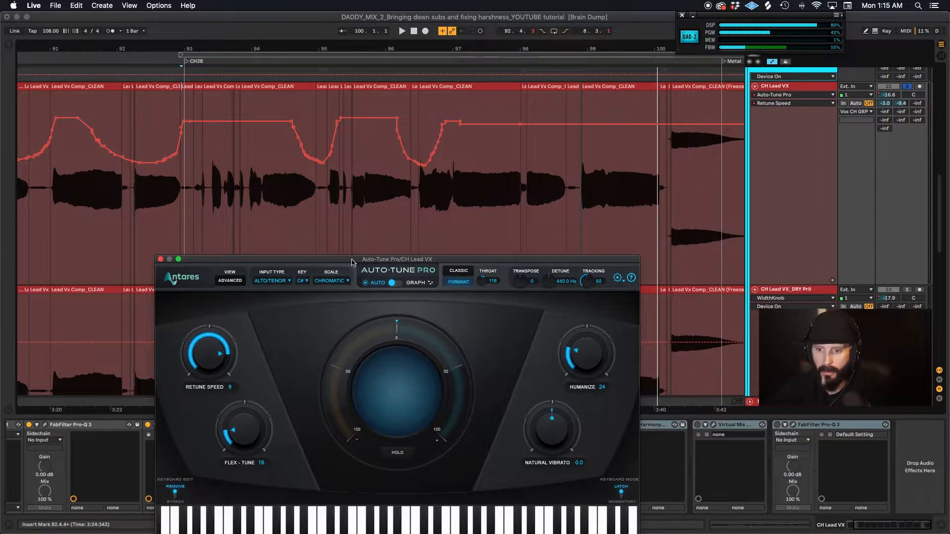
Hide the automation lanes and close the Auto-Tune Pro window
left_click_drag(352, 262, 332, 122)
left_click(781, 157)
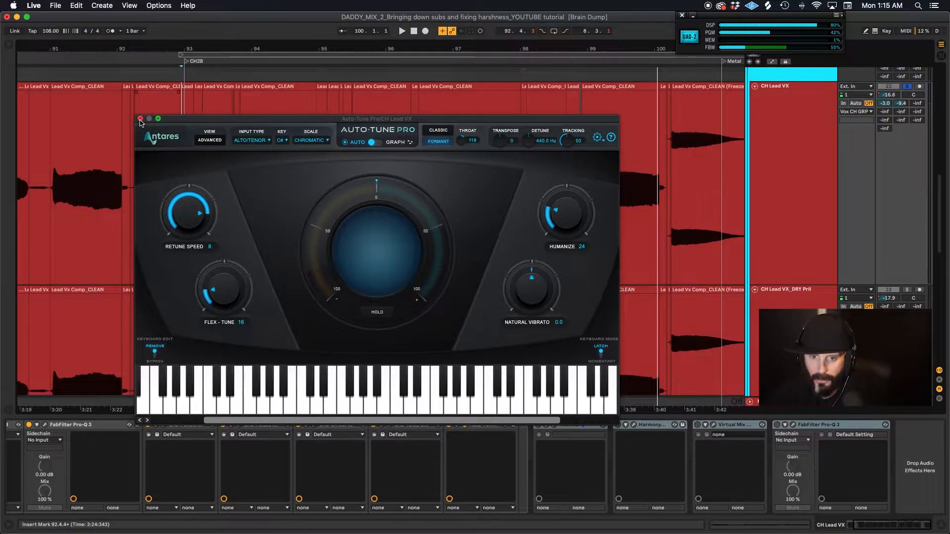
left_click(141, 120)
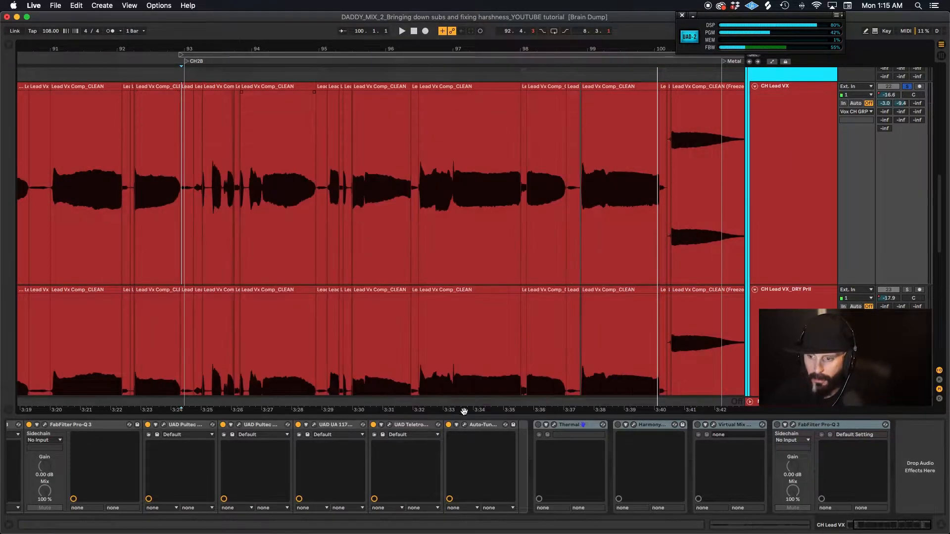
Activate Thermal on CH Lead VX and open its window, positioned clear of the upper part of the clips
left_click(538, 426)
left_click(555, 425)
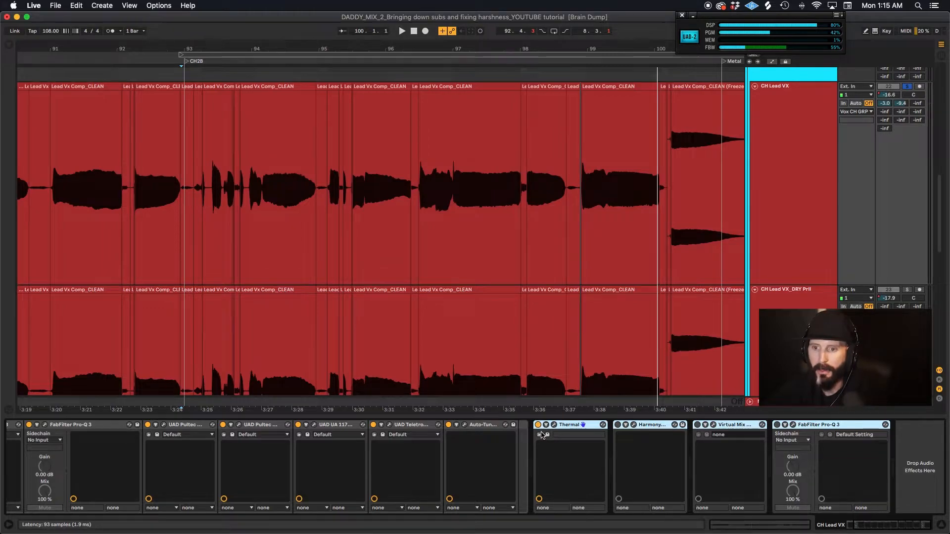
left_click(543, 435)
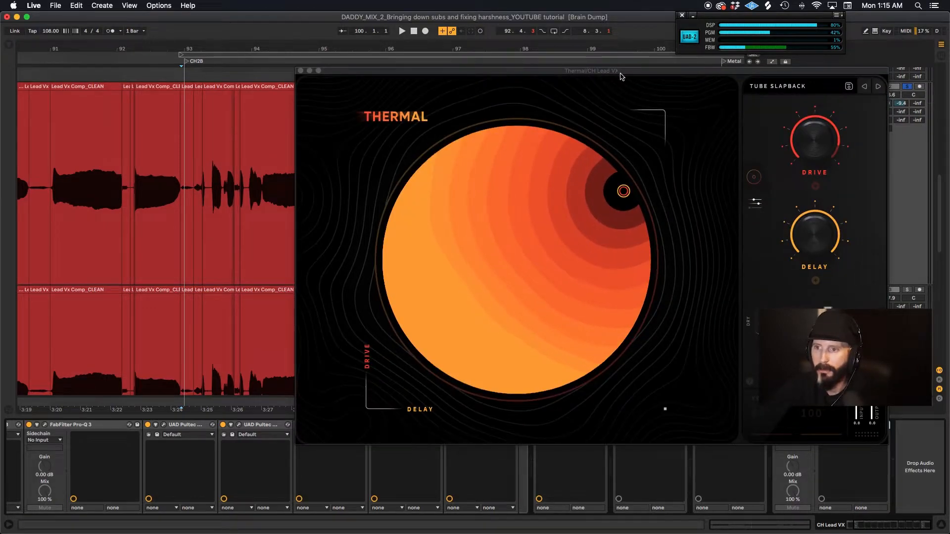
left_click_drag(621, 74, 451, 95)
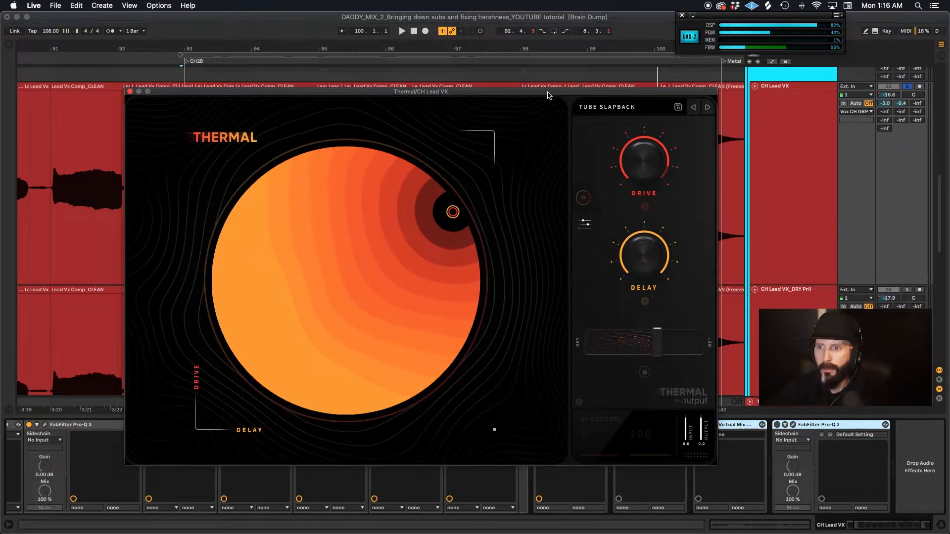
left_click_drag(548, 94, 536, 189)
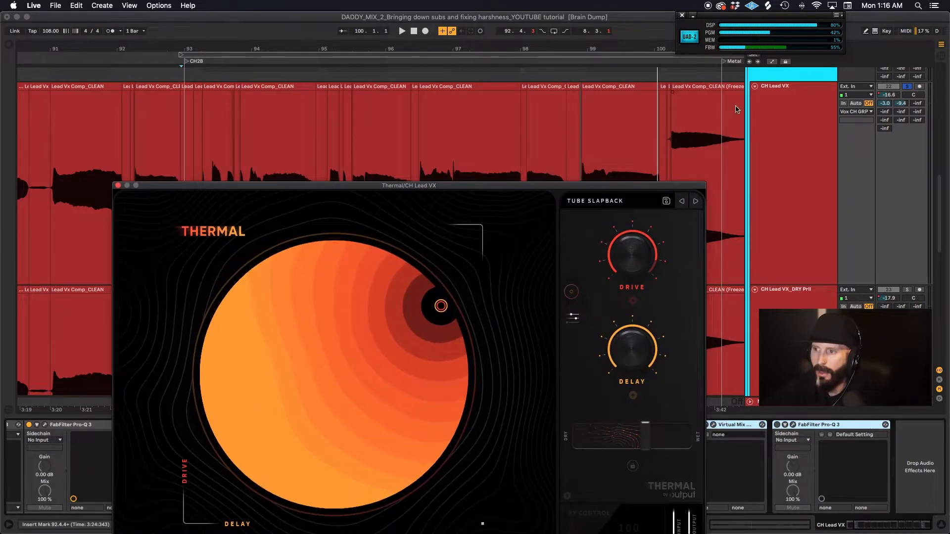
Audition CH Lead VX from CH2B with Thermal active, and close the Thermal window
left_click(187, 140)
key("space")
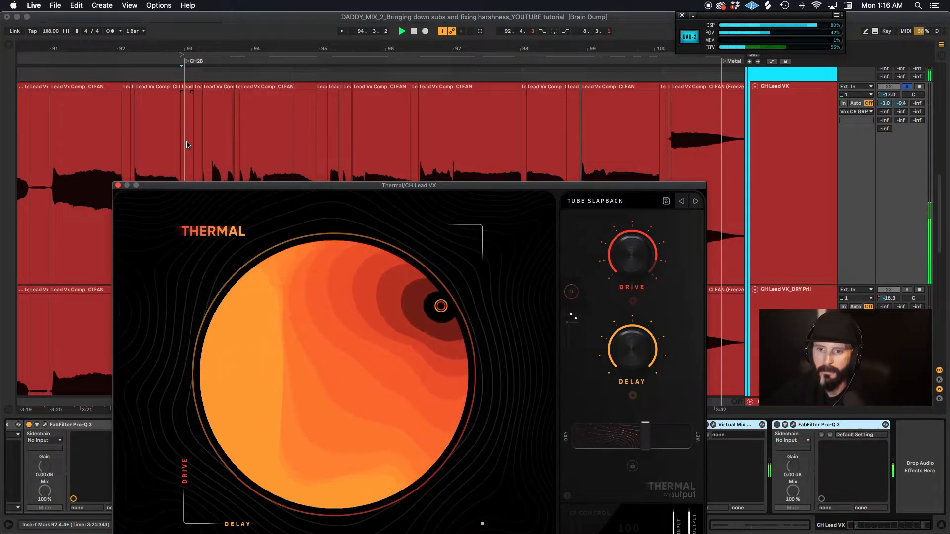
left_click_drag(301, 186, 256, 78)
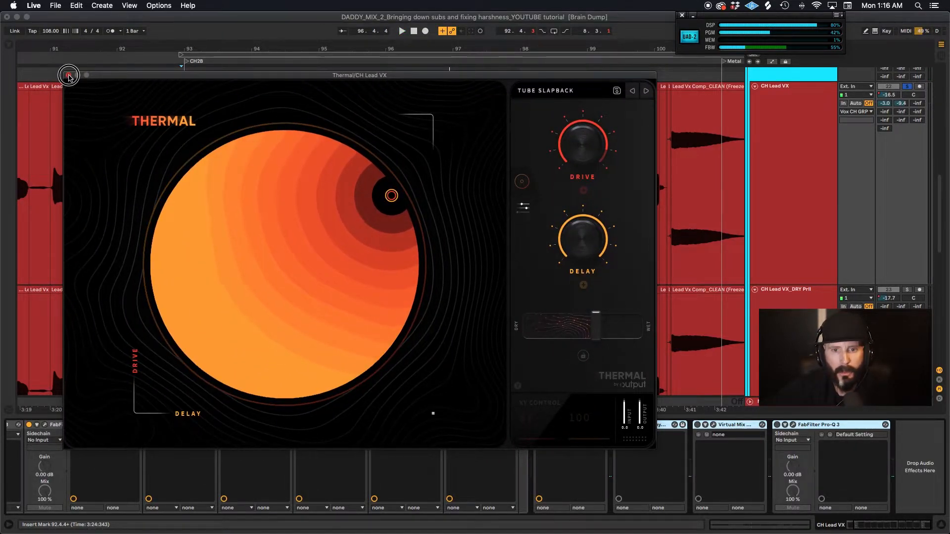
left_click(69, 76)
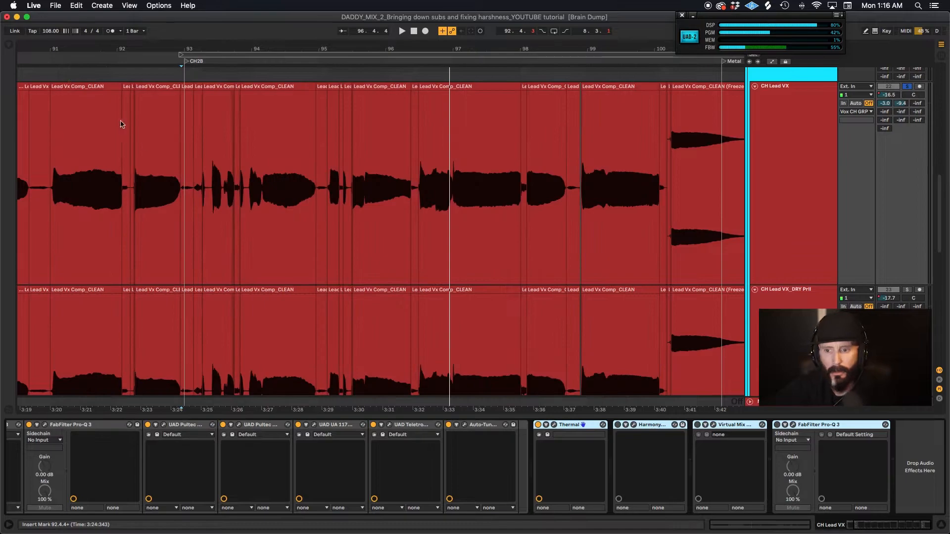
Activate Harmony Engine on CH Lead VX and open its window below the upper part of the clips
left_click(617, 425)
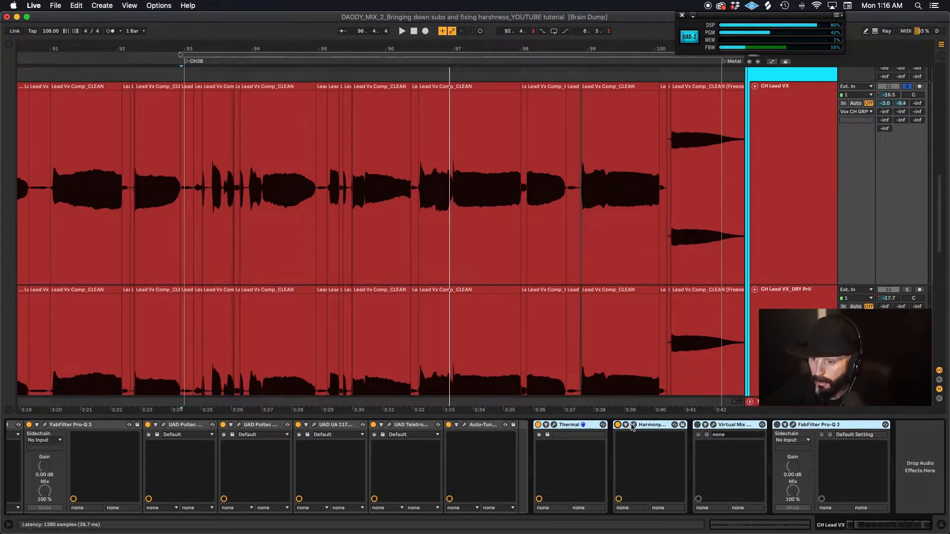
left_click(634, 424)
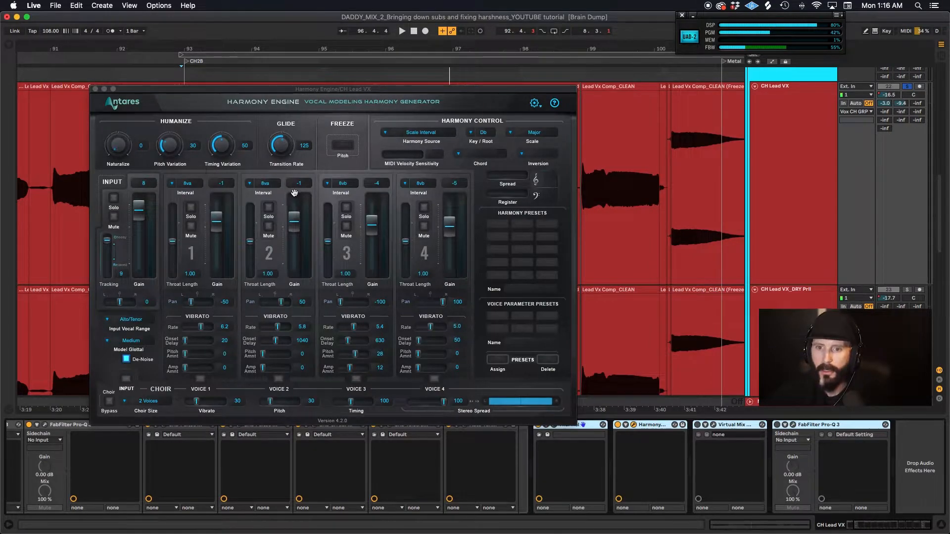
left_click_drag(260, 92, 324, 187)
Audition CH Lead VX from just before CH2B with Harmony Engine active, review its voice settings, and close its window
left_click(178, 134)
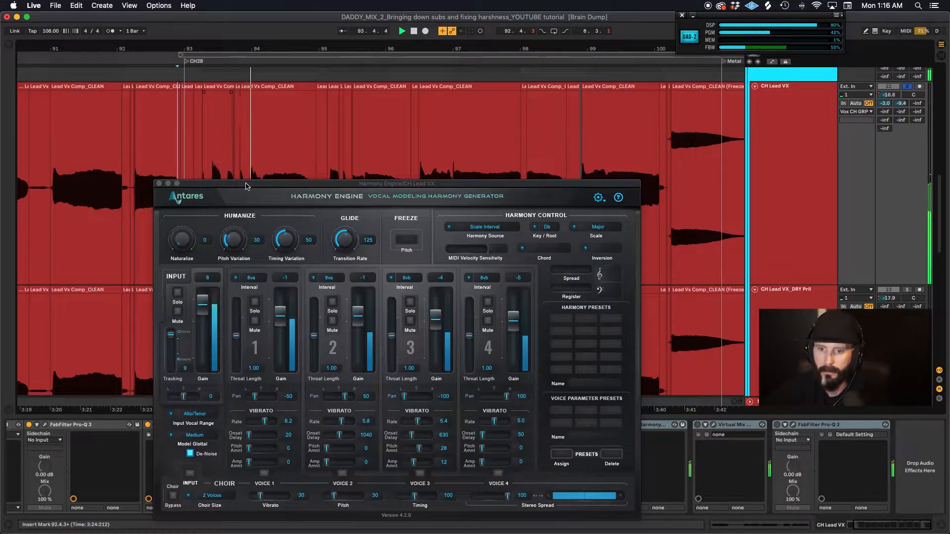
left_click_drag(267, 184, 252, 113)
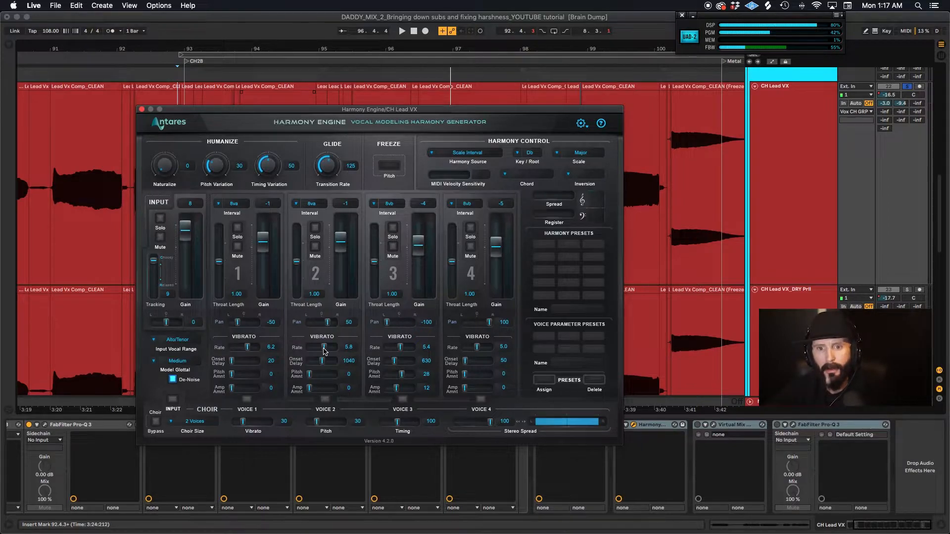
left_click(142, 109)
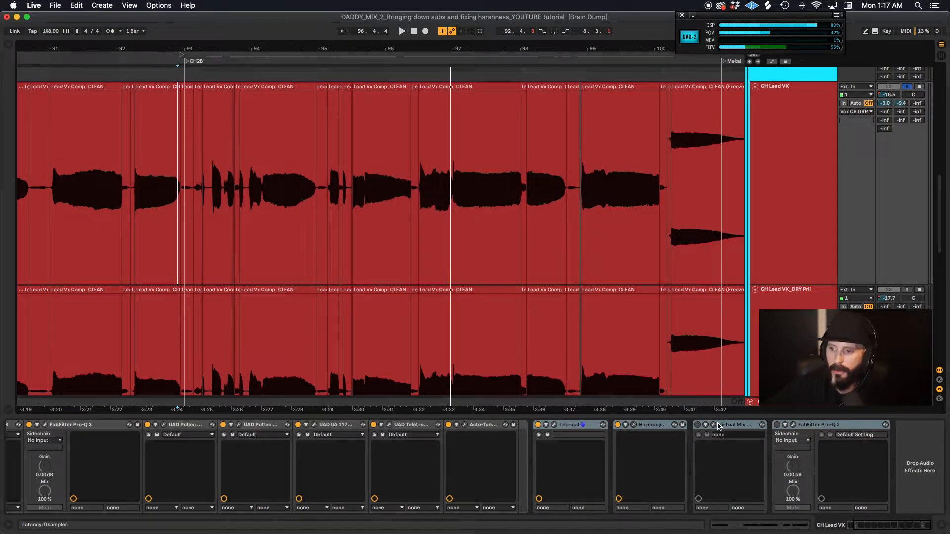
Activate Virtual Mix Rack on CH Lead VX and open its window to show the FG-Bomber module
left_click(697, 425)
left_click(713, 425)
left_click(343, 94)
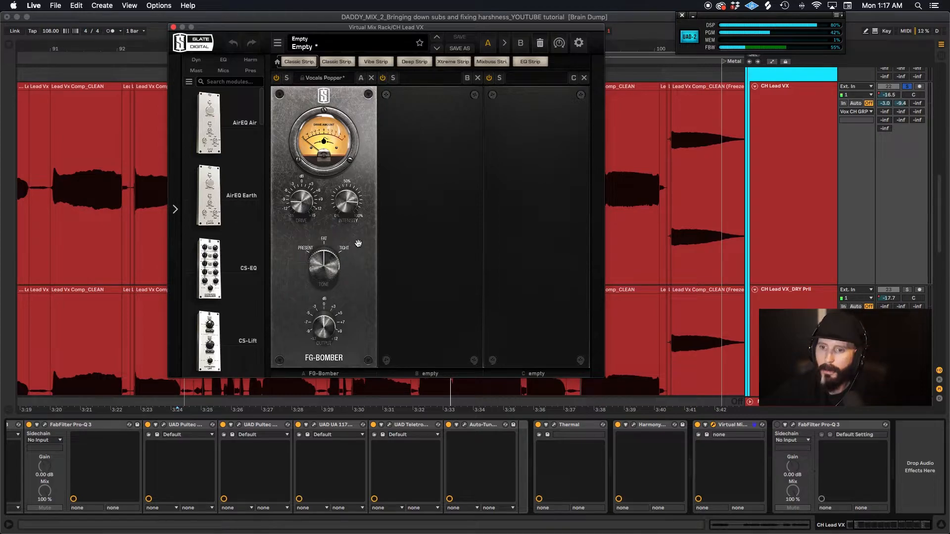
Review the FG-Bomber settings on CH Lead VX and close the Virtual Mix Rack window
left_click_drag(301, 200, 295, 214)
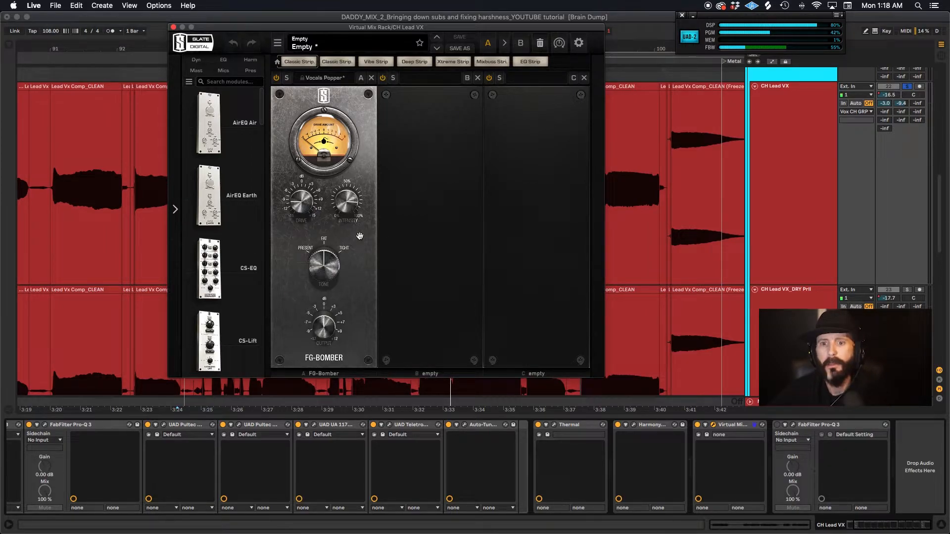
left_click(173, 27)
Activate the last FabFilter Pro-Q 3 on CH Lead VX, review its EQ curve, and close its window
left_click(780, 427)
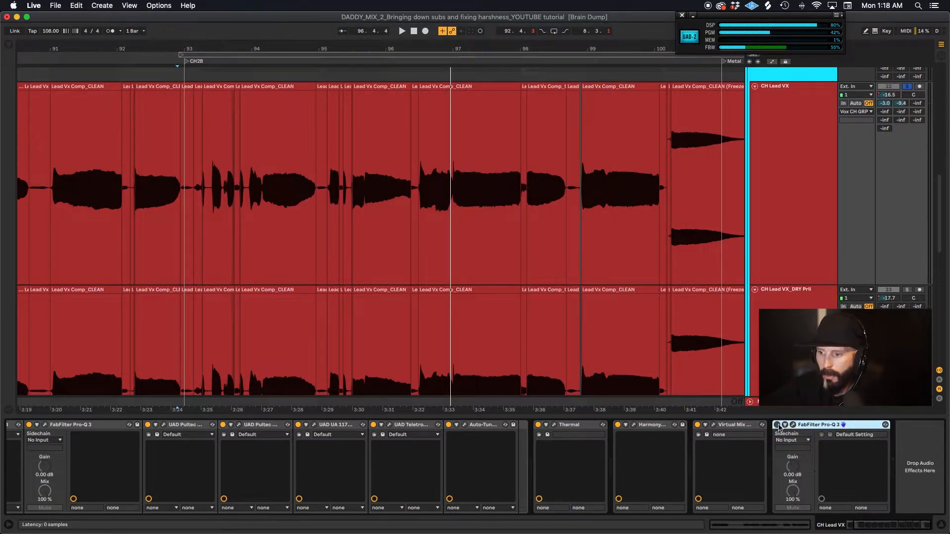
left_click(793, 424)
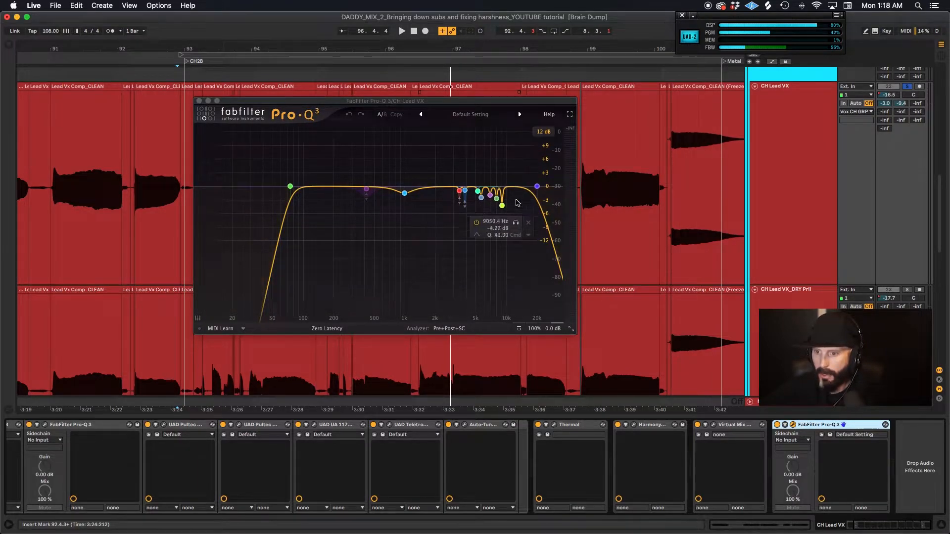
left_click(199, 101)
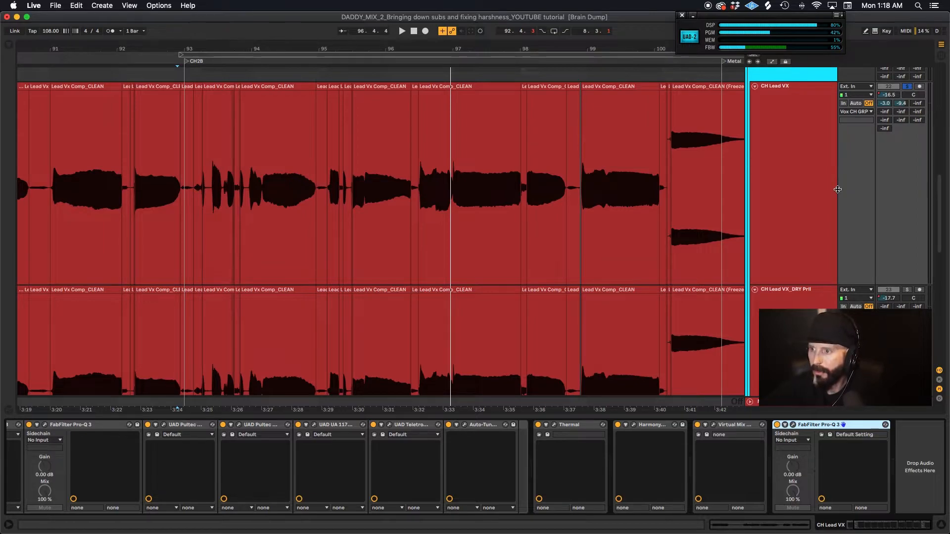
Unsolo CH Lead VX, solo CH Lead VX_DRY Prll, and select the latter's clip starting at bar 96
left_click(907, 86)
left_click(907, 291)
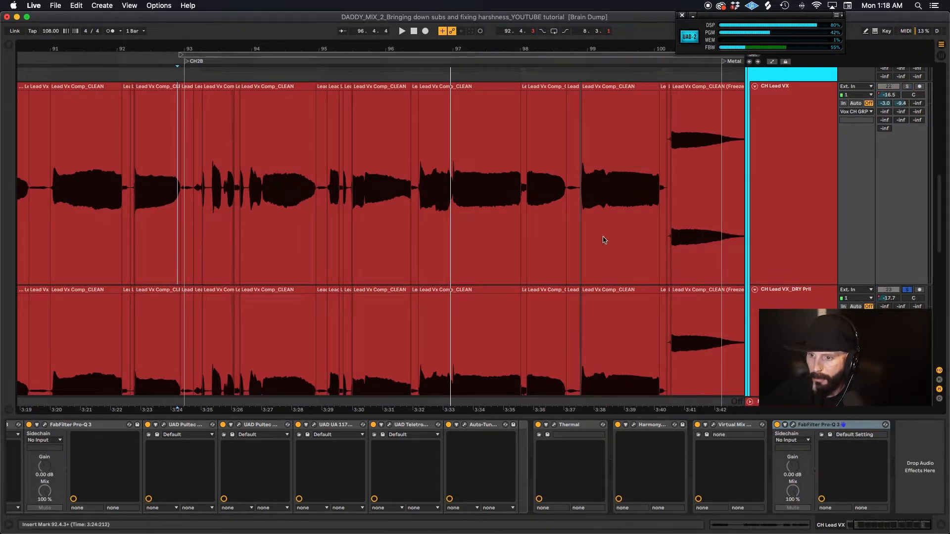
left_click(488, 126)
left_click(489, 290)
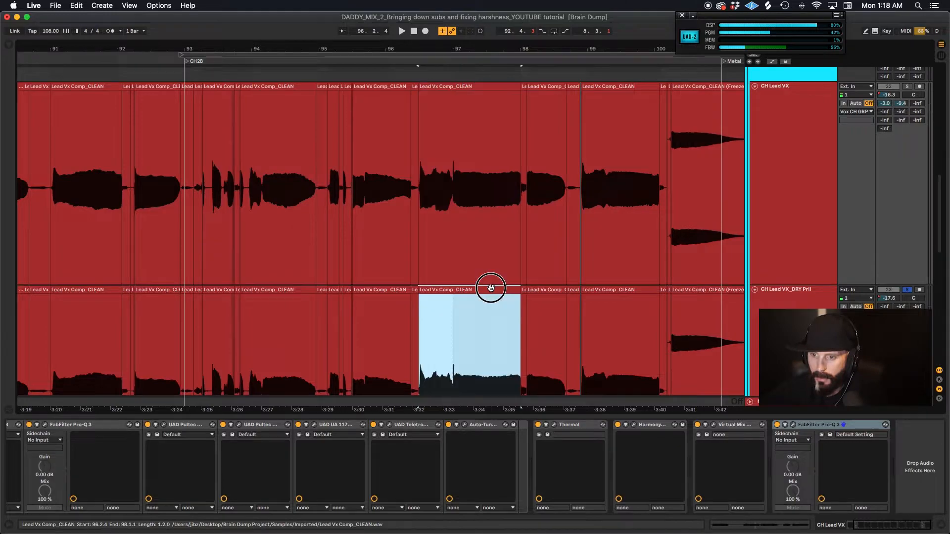
scroll(488, 229, "down", 3)
scroll(488, 230, "down", 6)
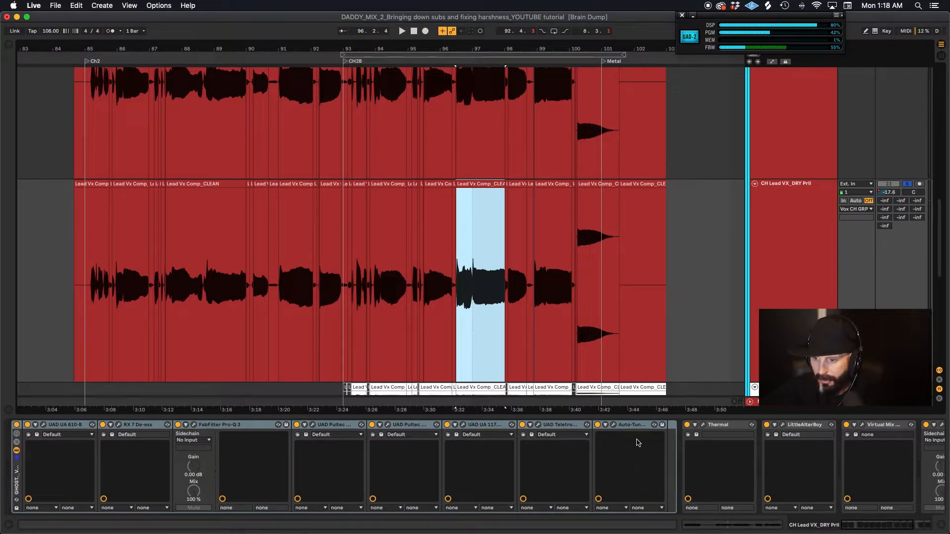
Review the device chain of CH Lead VX_DRY Prll and open its LittleAlterBoy window, placed over the device area
left_click(678, 460)
scroll(678, 460, "right", 5)
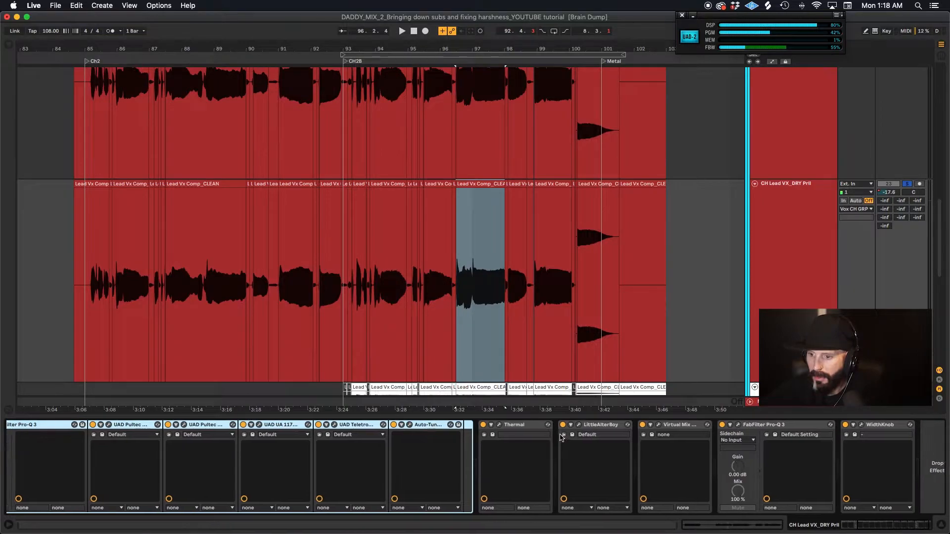
scroll(822, 433, "right", 1)
left_click(572, 430)
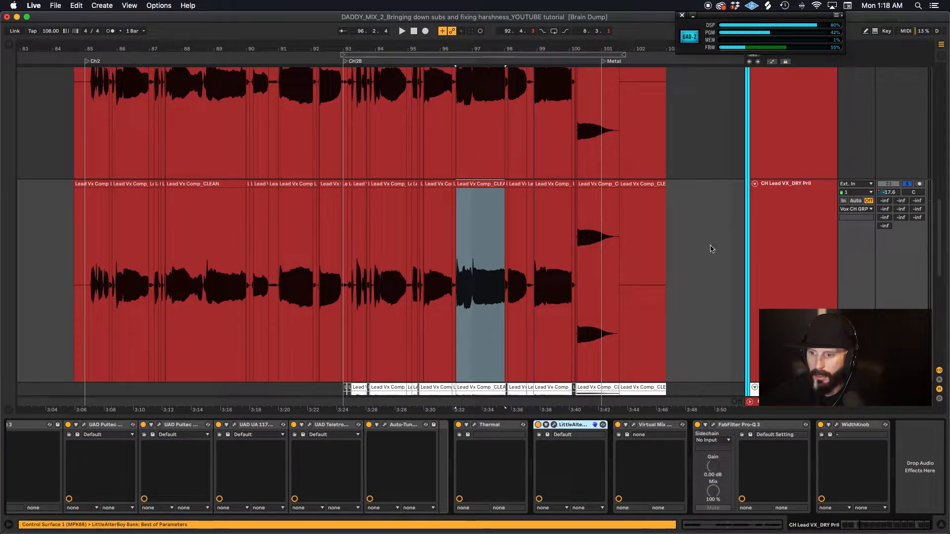
left_click(787, 206)
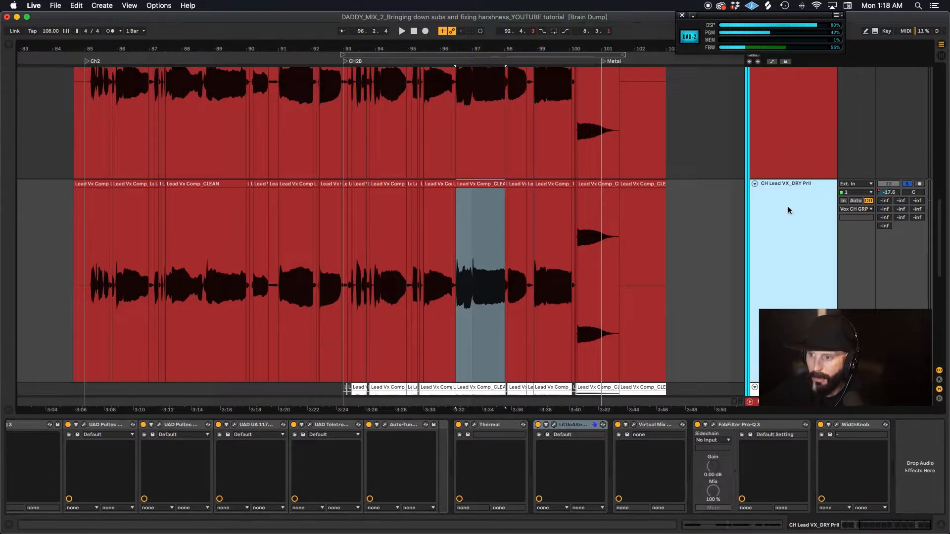
left_click(796, 124)
left_click(787, 242)
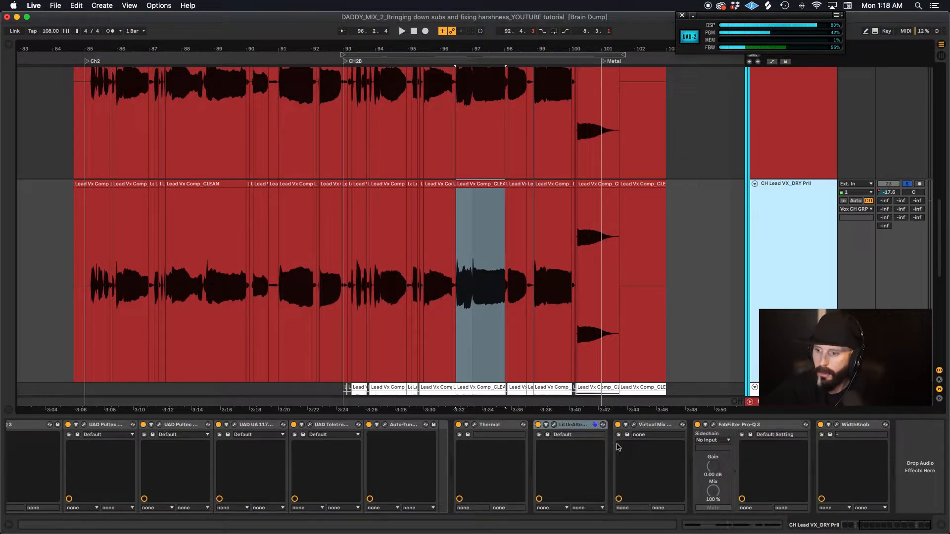
left_click(553, 424)
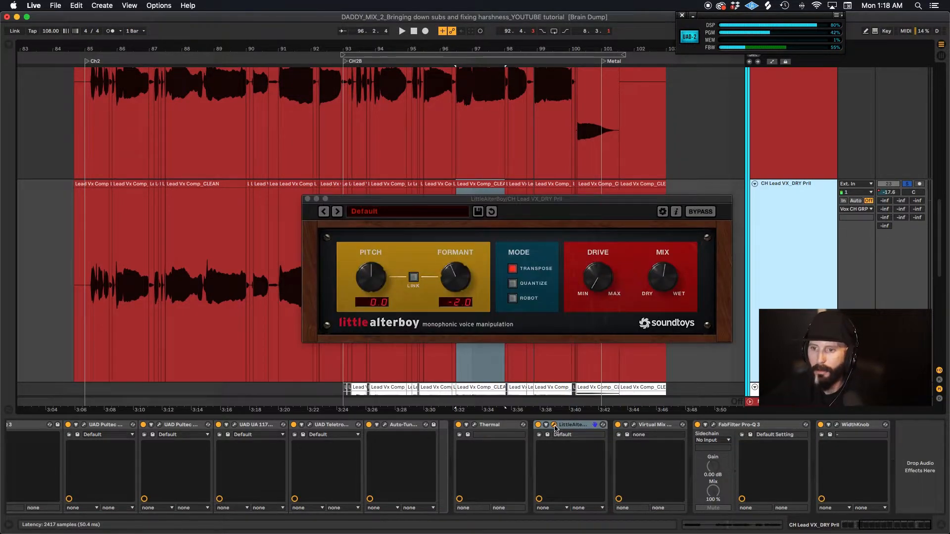
left_click_drag(648, 200, 616, 364)
Audition CH Lead VX_DRY Prll from the selected clip and again from CH2B, and close the LittleAlterBoy window
key("space")
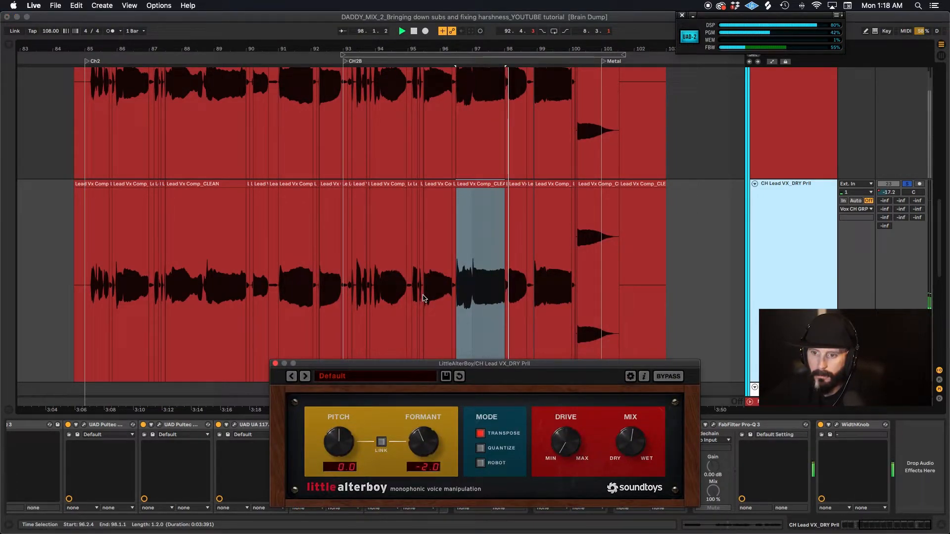
key("space")
left_click(344, 250)
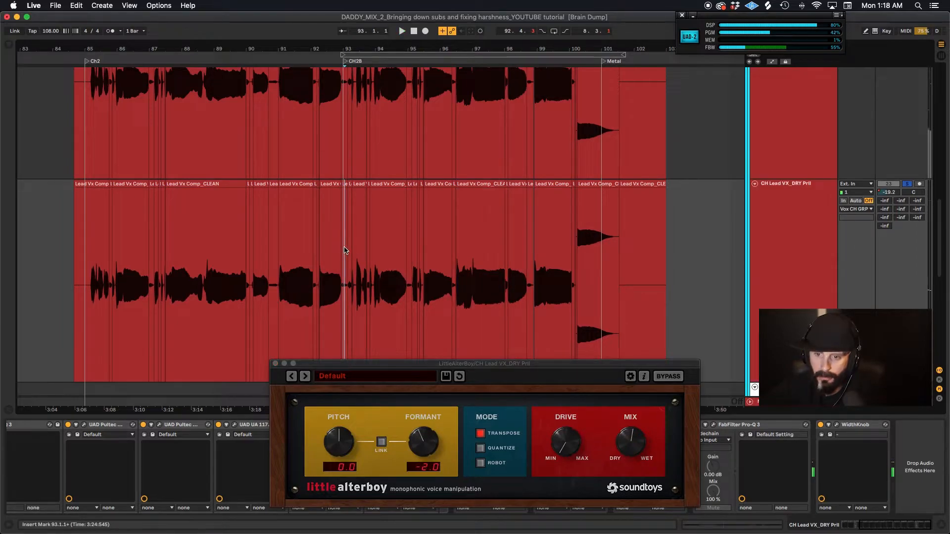
key("space")
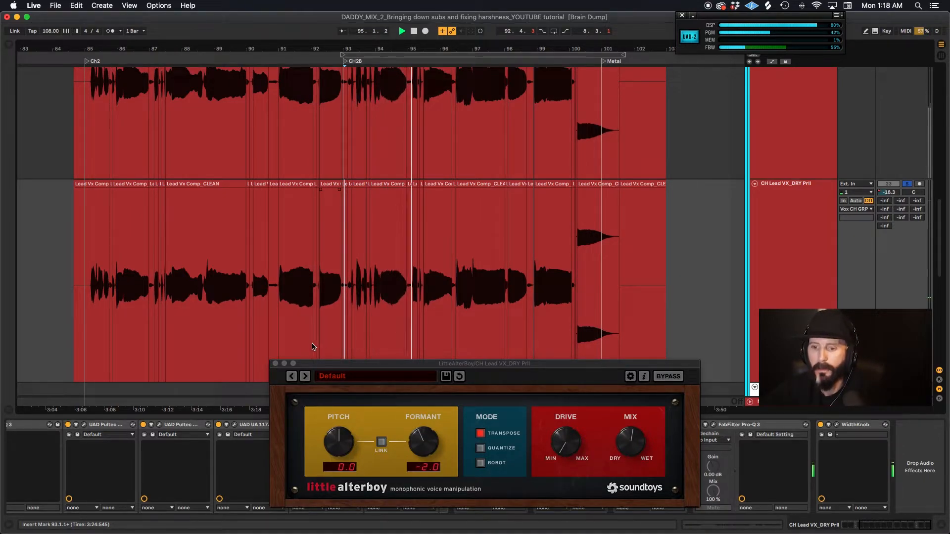
key("space")
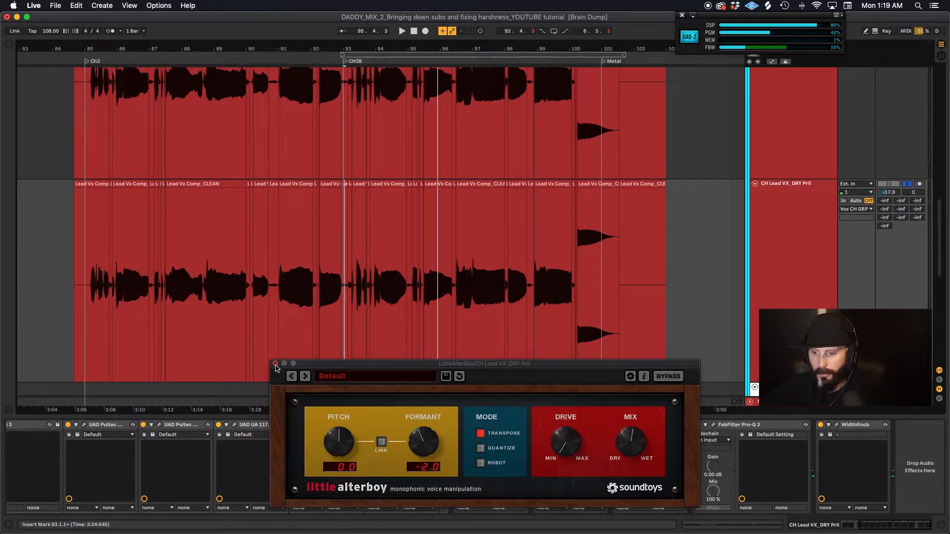
left_click(276, 365)
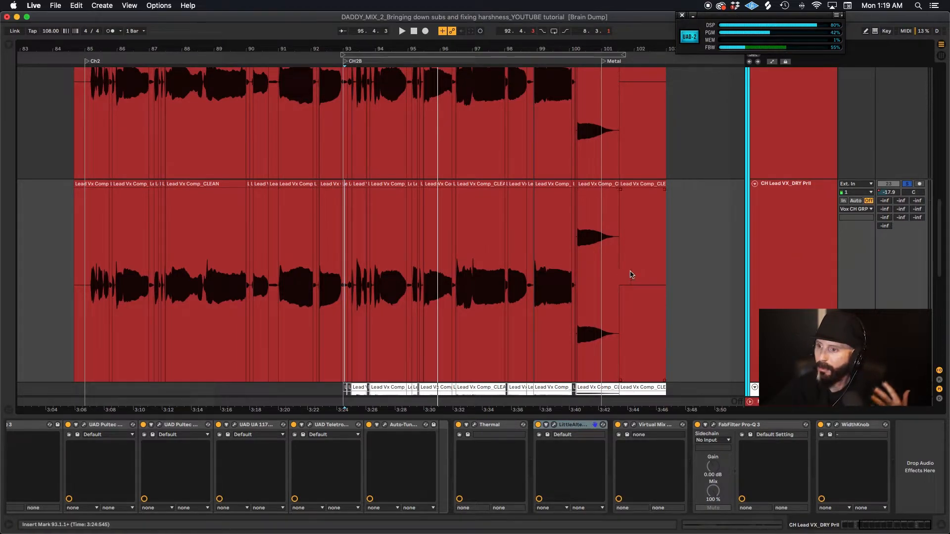
Unsolo CH Lead VX_DRY Prll and enlarge the lane of the 24 Lead Vx Comp_CLEAN track
left_click(907, 185)
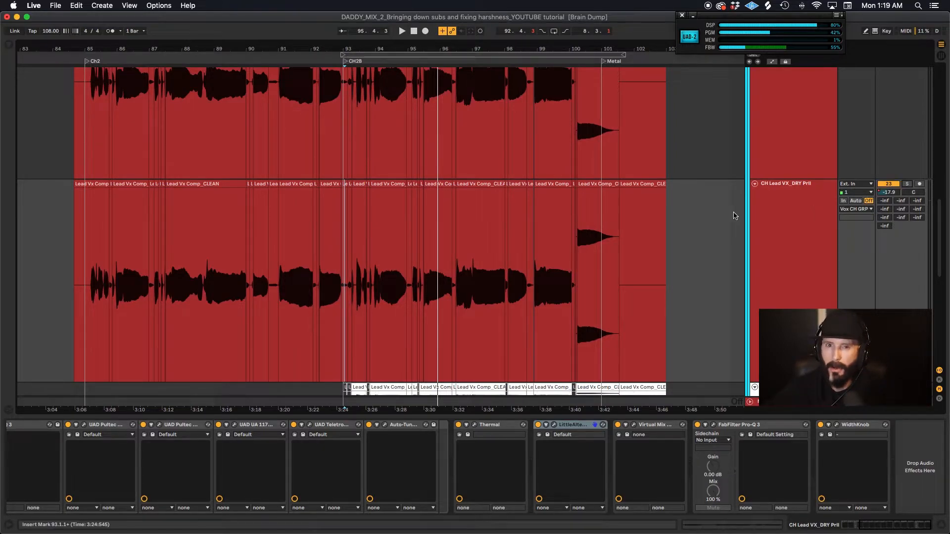
scroll(614, 258, "down", 5)
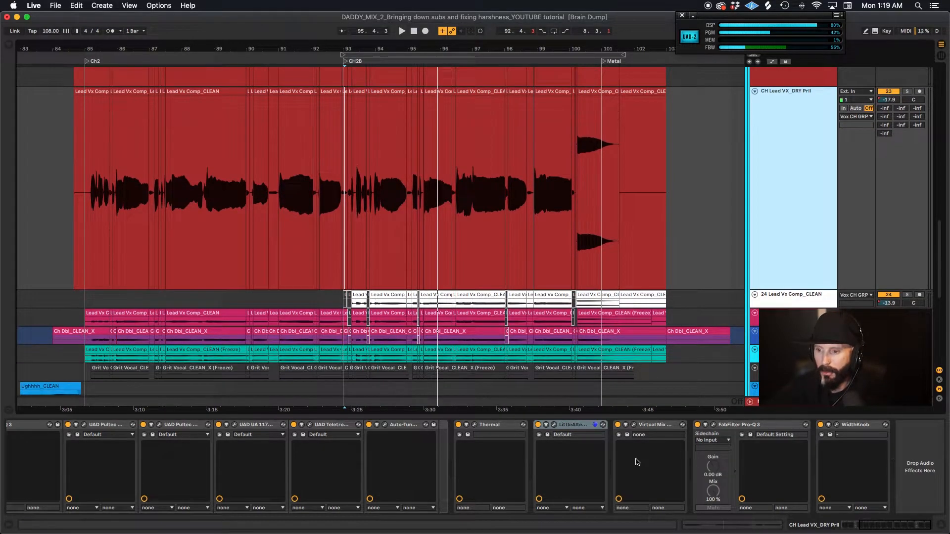
left_click(797, 298)
left_click_drag(791, 308, 794, 377)
scroll(648, 293, "down", 3)
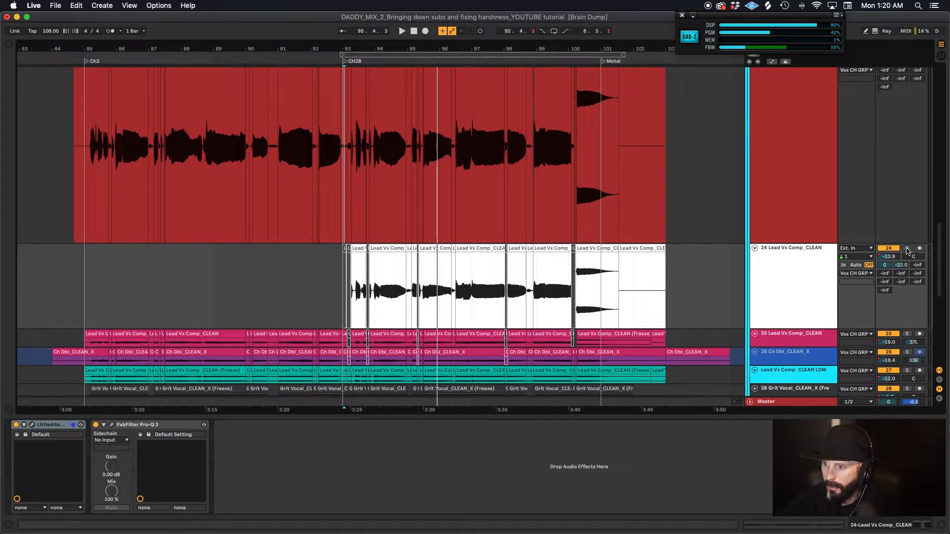
Solo 24 Lead Vx Comp_CLEAN and audition it from CH2B
left_click(907, 248)
left_click(346, 272)
key("space")
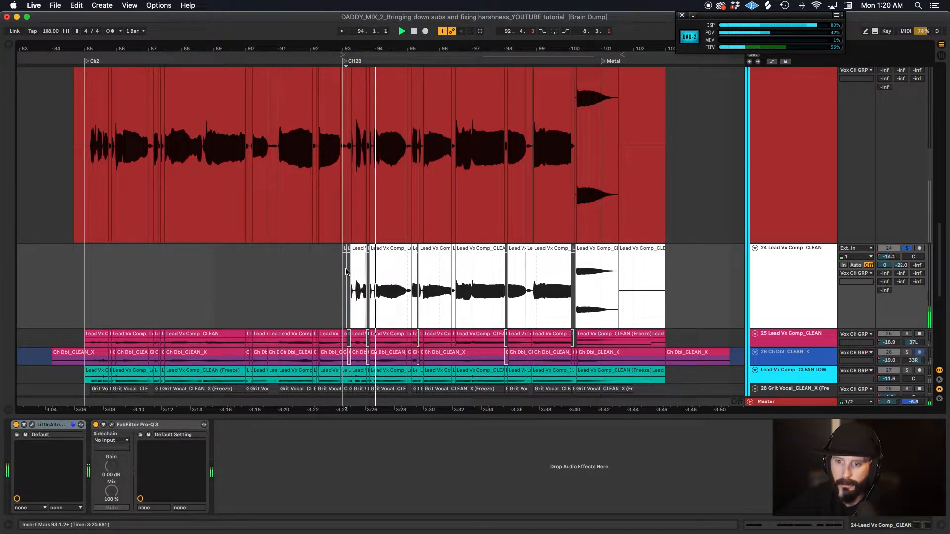
Review the LittleAlterBoy pitch and formant settings on 24 Lead Vx Comp_CLEAN and close its window
left_click(794, 278)
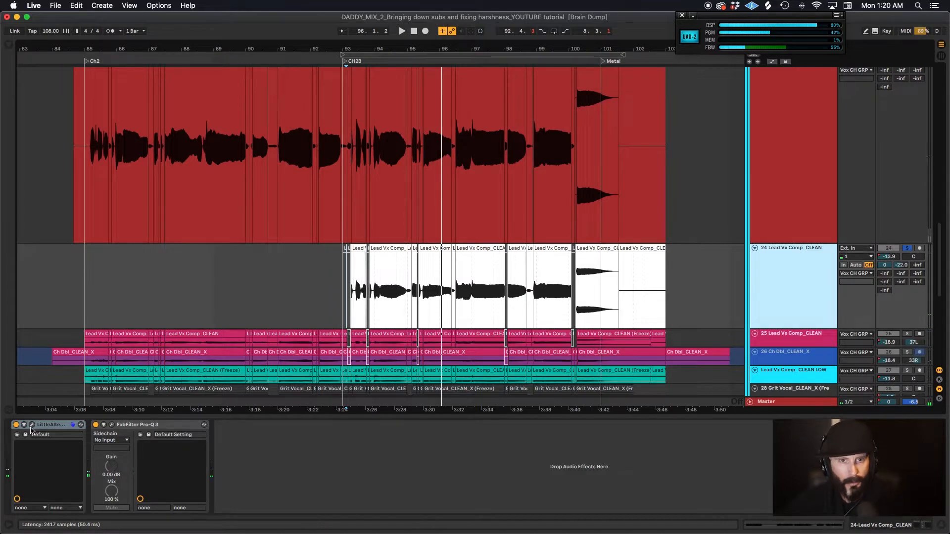
left_click(31, 426)
left_click_drag(293, 36, 258, 82)
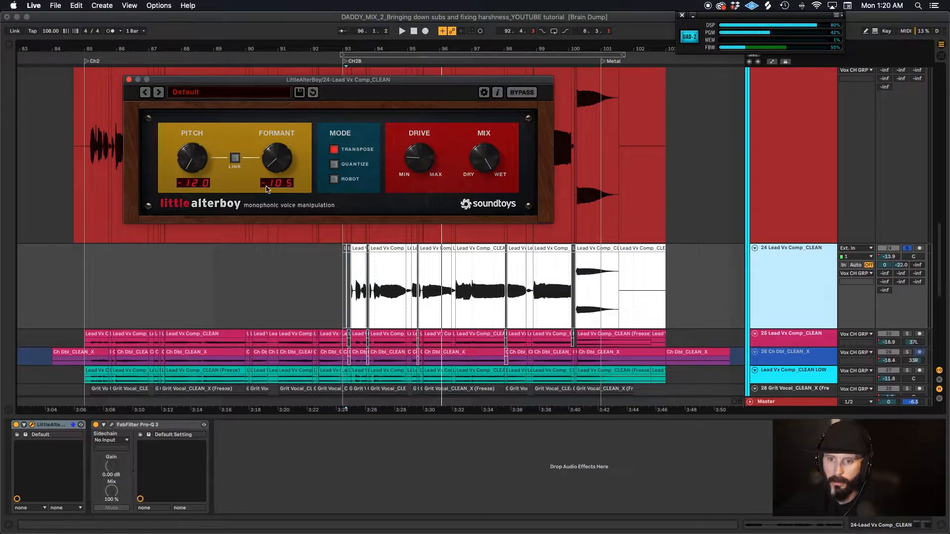
left_click(129, 80)
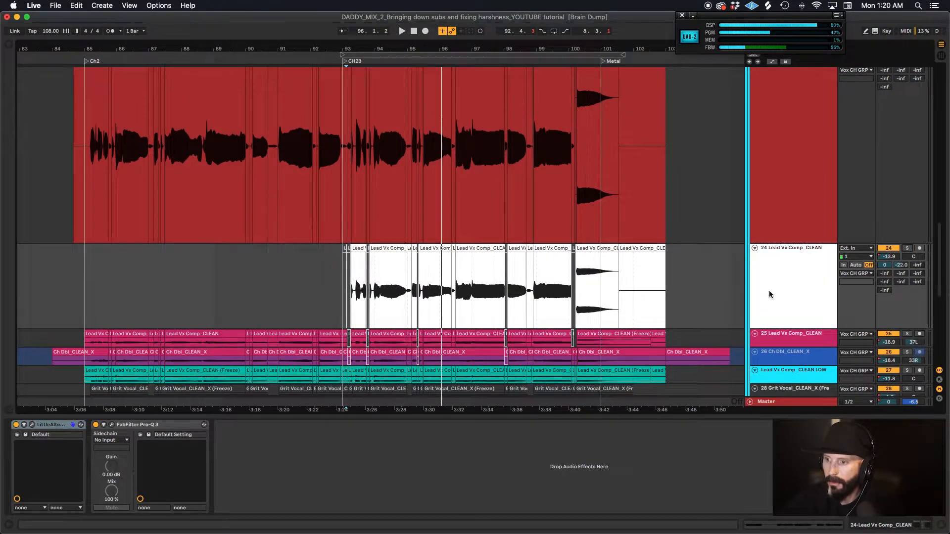
Select the 25 Lead Vx Comp_CLEAN track and enlarge its lane
scroll(771, 297, "down", 2)
left_click(775, 305)
left_click_drag(775, 306, 775, 399)
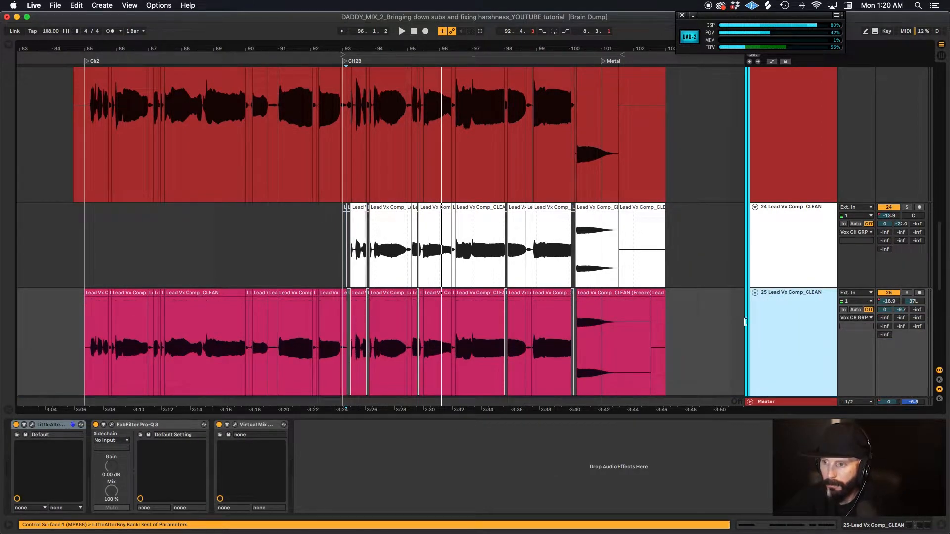
scroll(777, 381, "down", 3)
Solo 25 Lead Vx Comp_CLEAN and audition it from CH2B
left_click(907, 240)
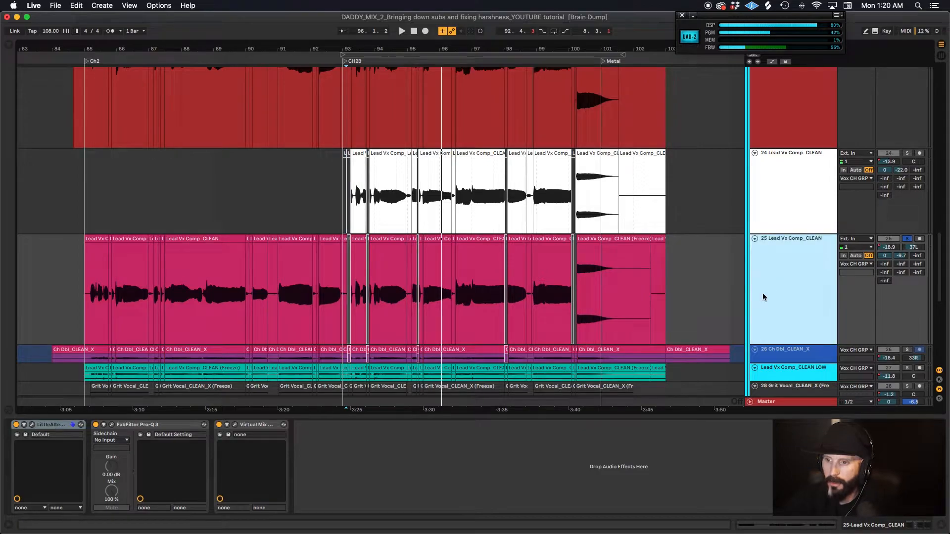
left_click(343, 273)
key("space")
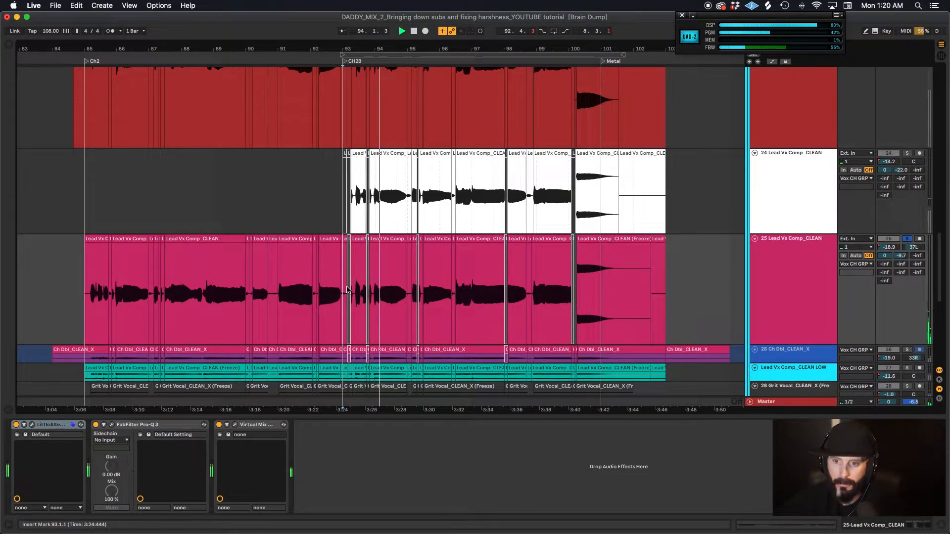
scroll(326, 263, "down", 2)
scroll(327, 262, "down", 2)
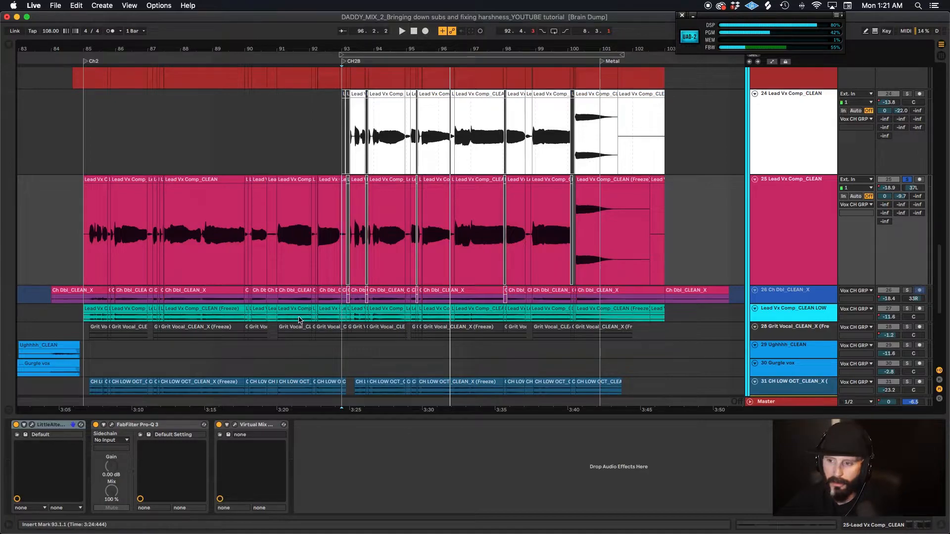
Review the LittleAlterBoy pitch and formant settings on 25 Lead Vx Comp_CLEAN and close its window
left_click(797, 225)
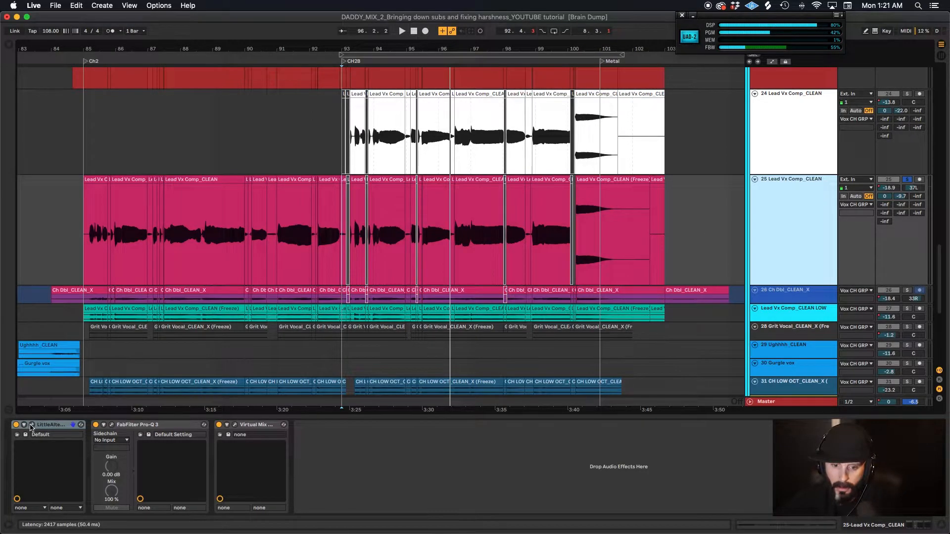
left_click(31, 425)
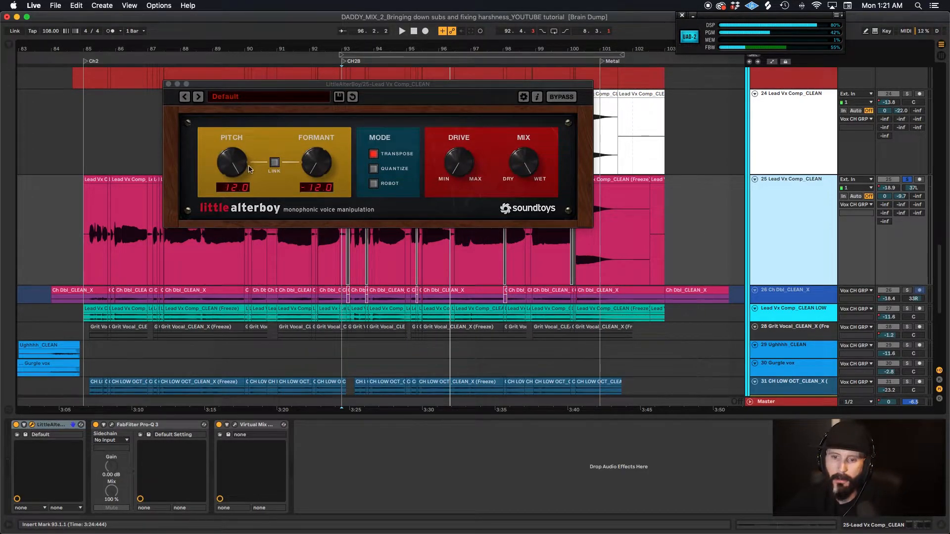
left_click(167, 85)
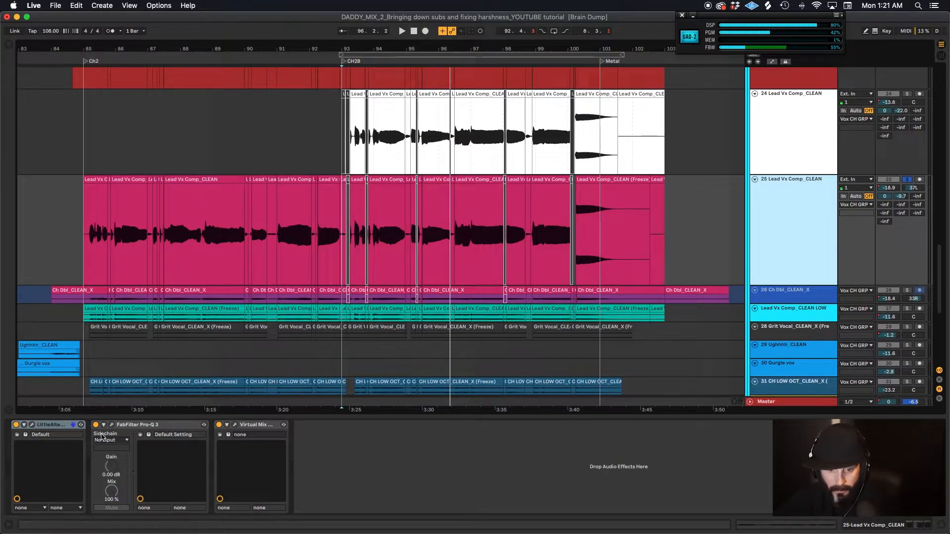
Review the FabFilter Pro-Q 3 and Virtual Mix Rack windows on 25 Lead Vx Comp_CLEAN, closing each one
left_click(112, 425)
left_click(112, 425)
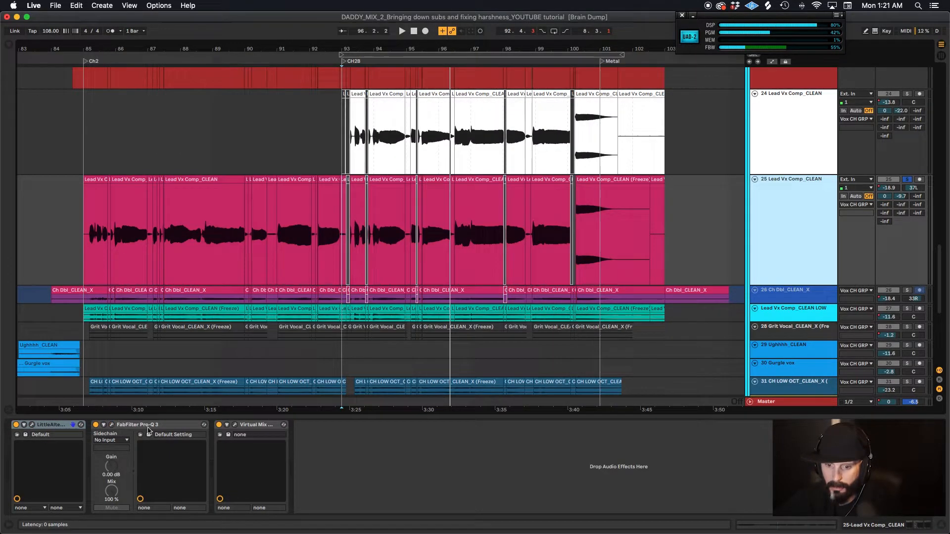
left_click(235, 426)
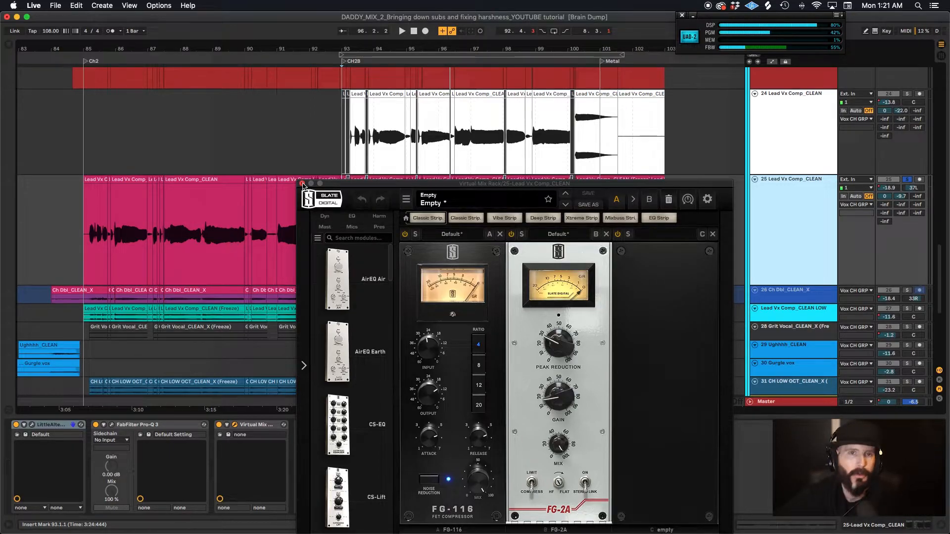
left_click(302, 184)
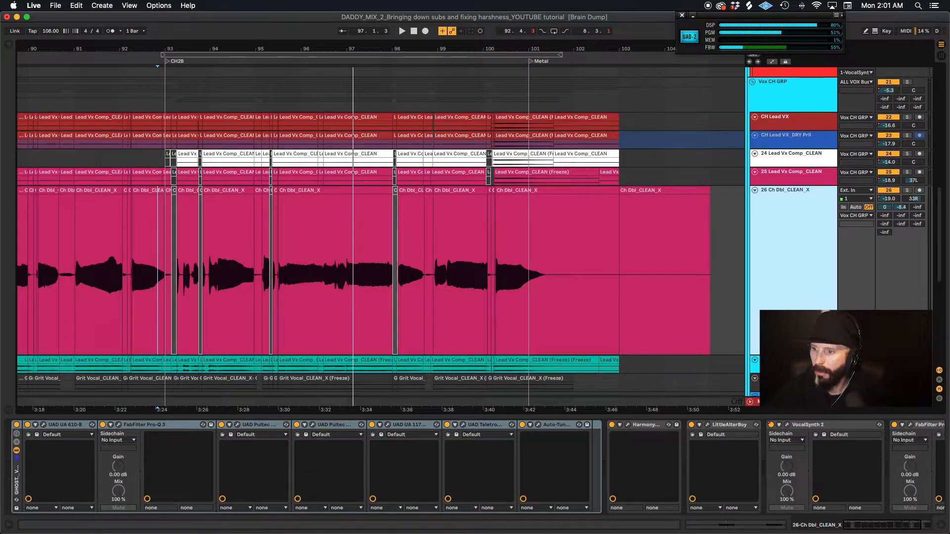
Enlarge the lane of the 26 Ch Dbl_CLEAN_X track
left_click_drag(792, 355, 791, 380)
scroll(519, 278, "down", 1)
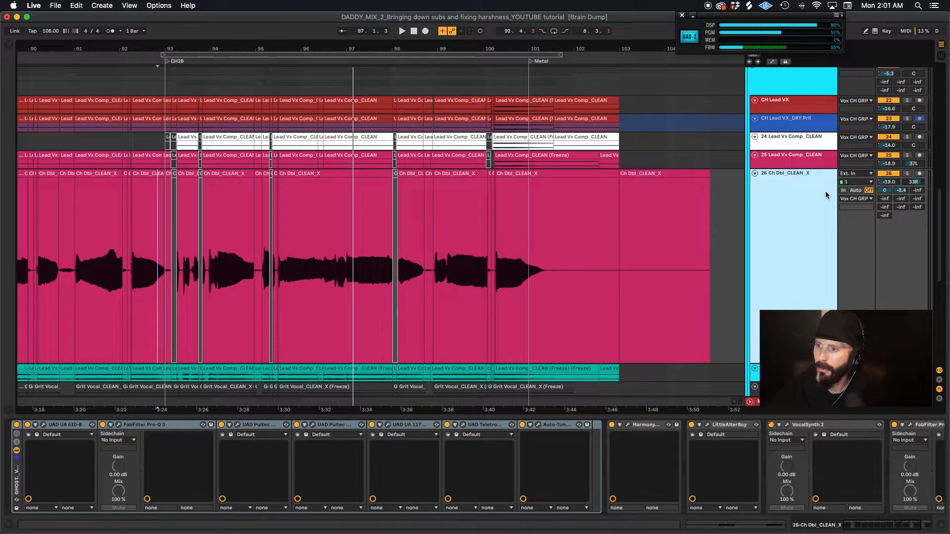
Solo the 26 Ch Dbl_CLEAN_X track and audition it from CH2B
left_click(820, 161)
left_click(801, 207)
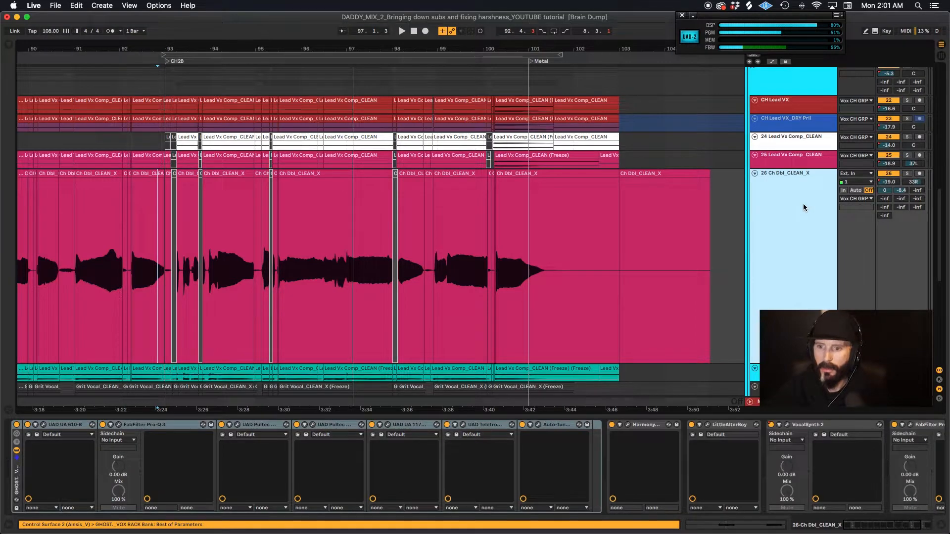
left_click(907, 173)
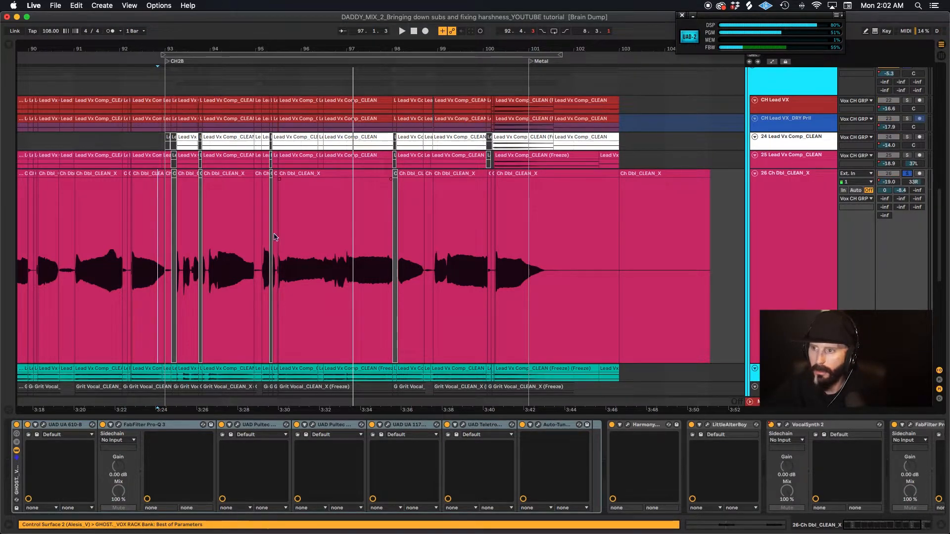
left_click(163, 226)
key("space")
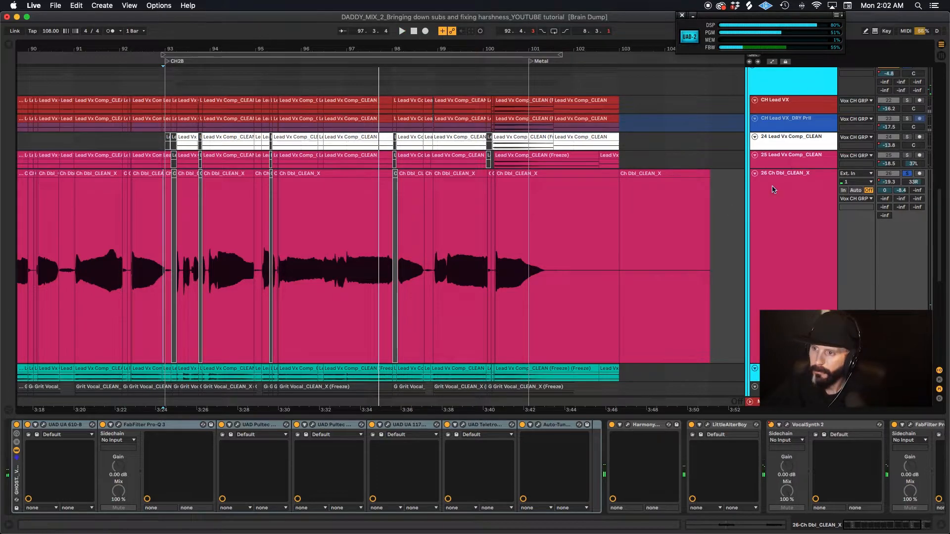
Solo 25 Lead Vx Comp_CLEAN and audition it, adding 26 Ch Dbl_CLEAN_X to the solo to hear both doubles together
left_click(784, 166)
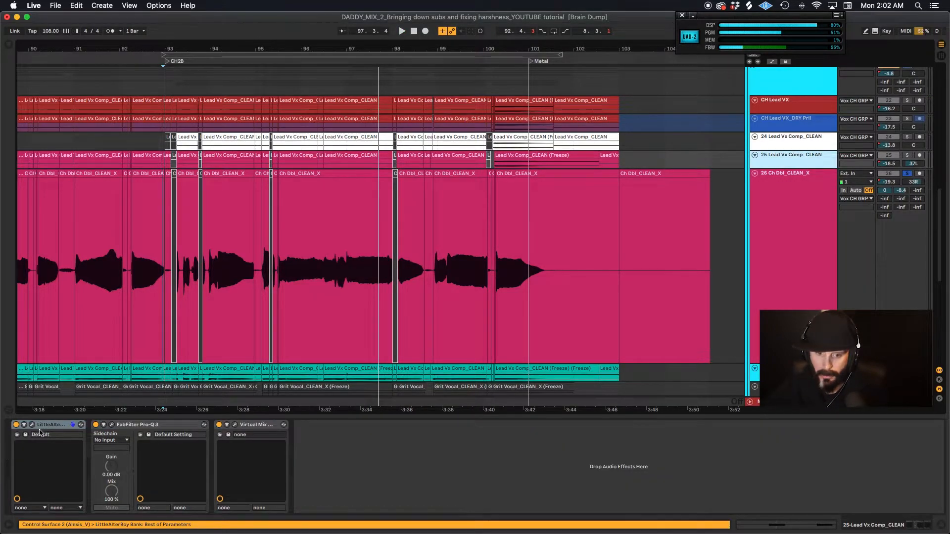
left_click(772, 233)
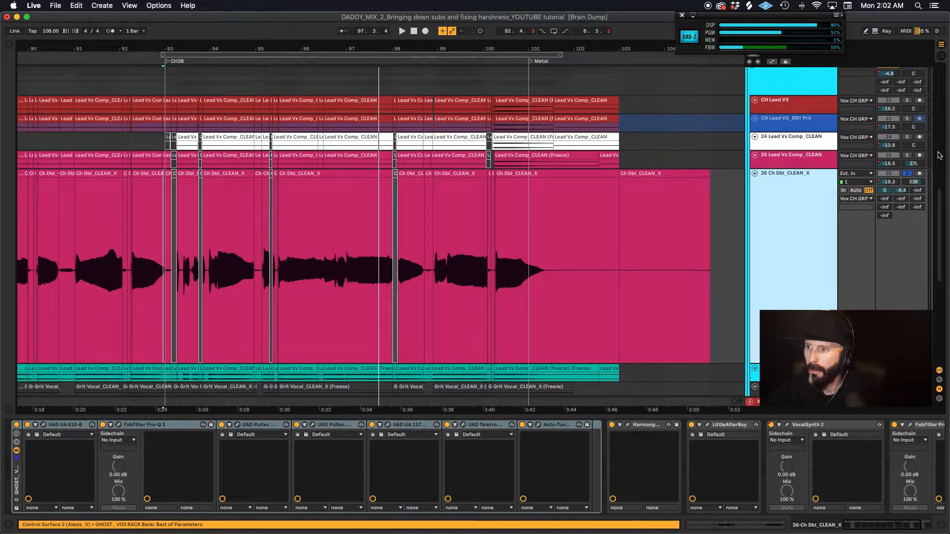
left_click(908, 155)
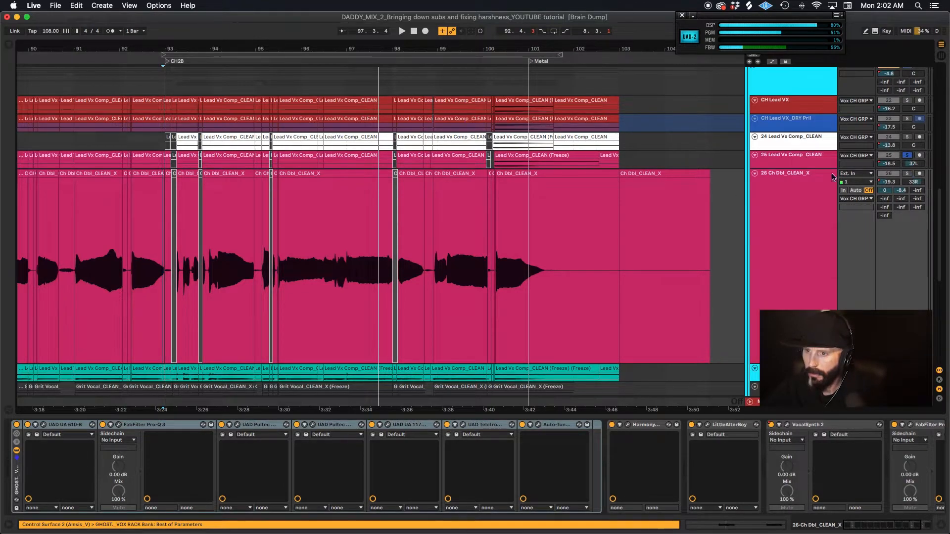
key("space")
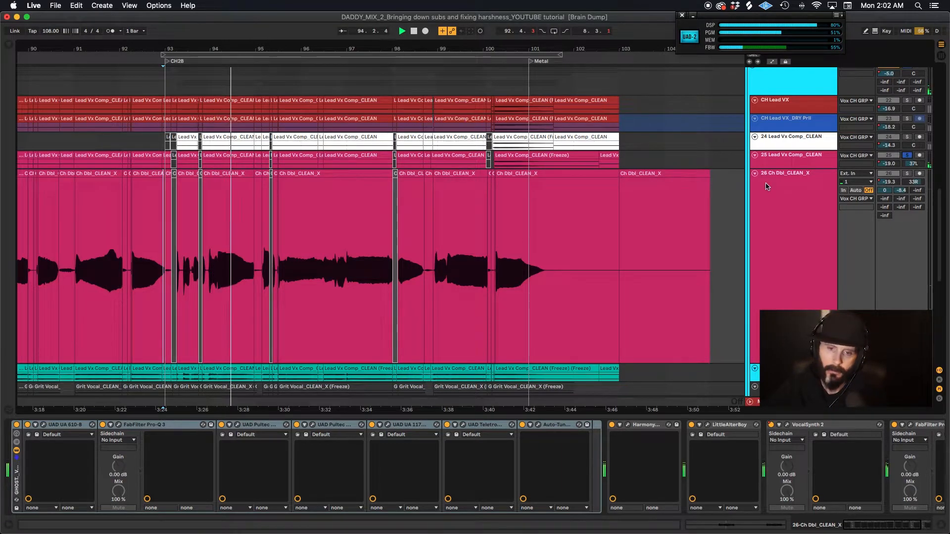
left_click(907, 173)
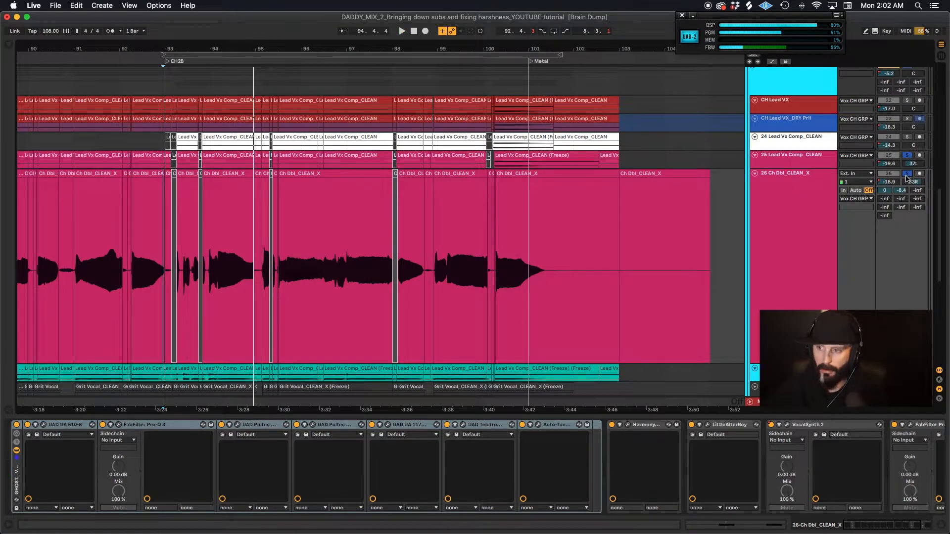
key("space")
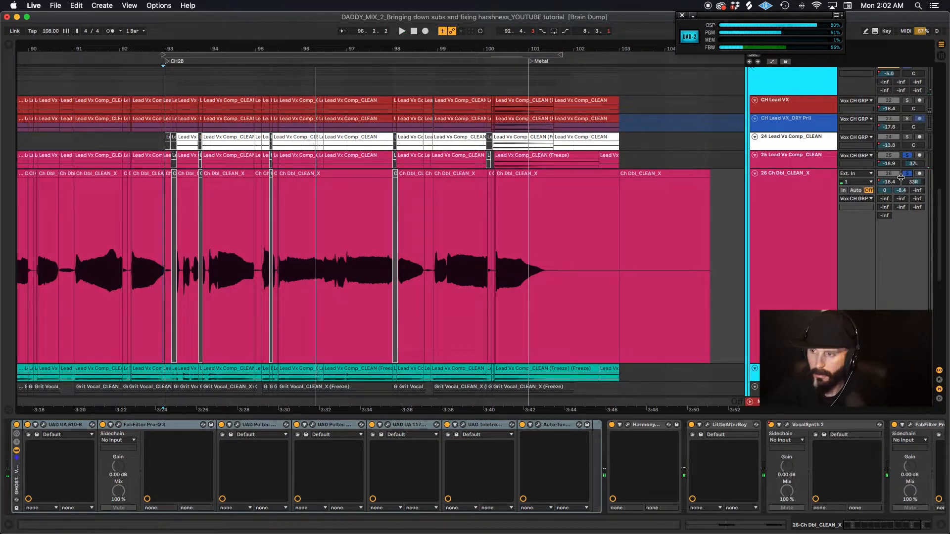
Solo only 26 Ch Dbl_CLEAN_X and review its Auto-Tune Pro settings, closing the plugin window
left_click(906, 174)
left_click(760, 222)
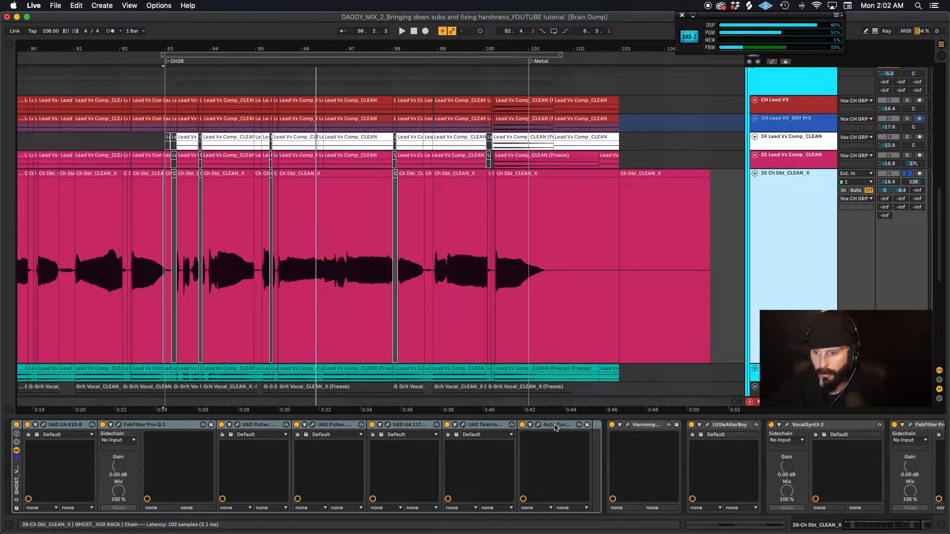
left_click(538, 425)
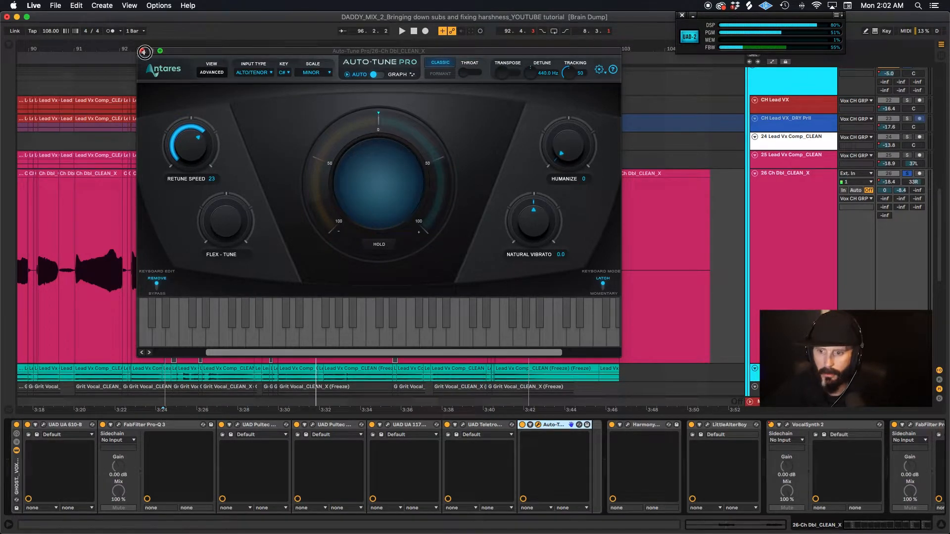
left_click(144, 52)
Review the Harmony Engine and LittleAlterBoy settings on 26 Ch Dbl_CLEAN_X, closing each window
scroll(622, 440, "right", 2)
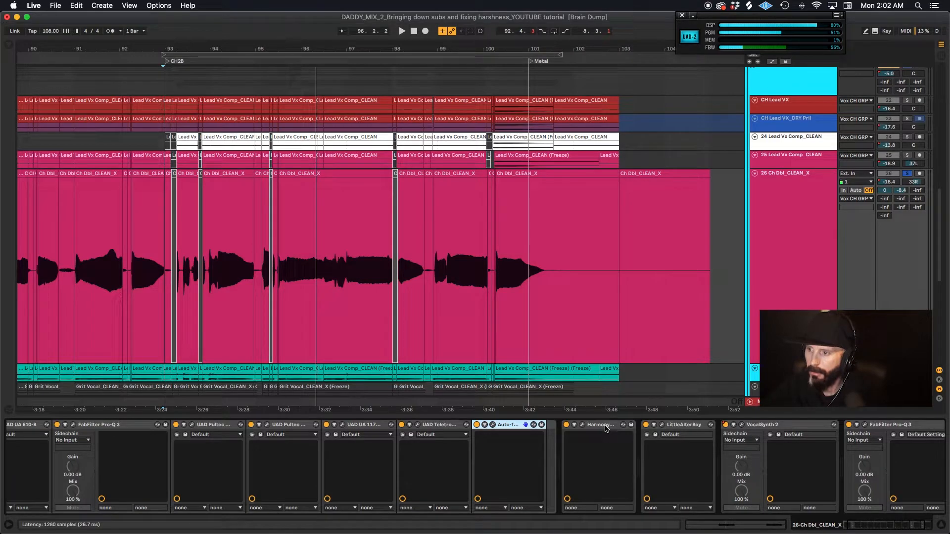
left_click(605, 427)
left_click(583, 426)
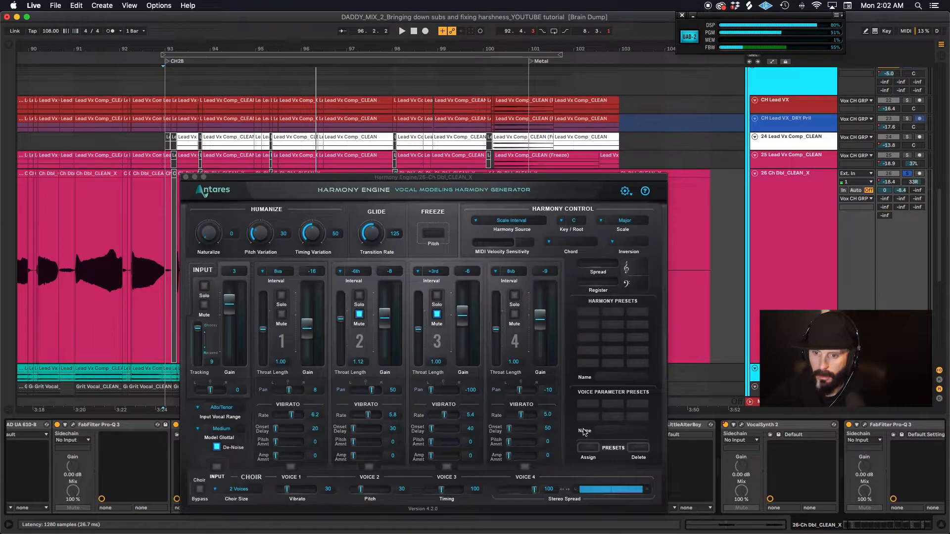
left_click(284, 348)
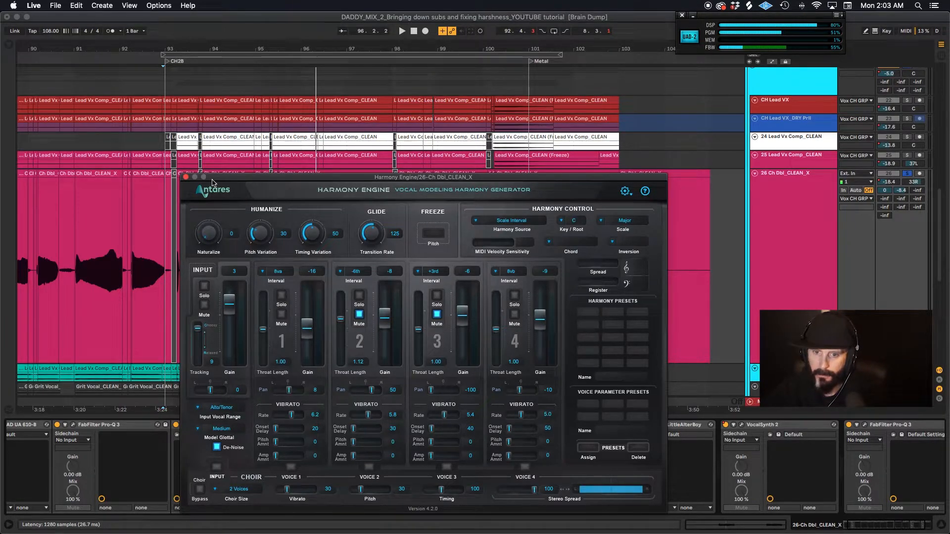
left_click(186, 178)
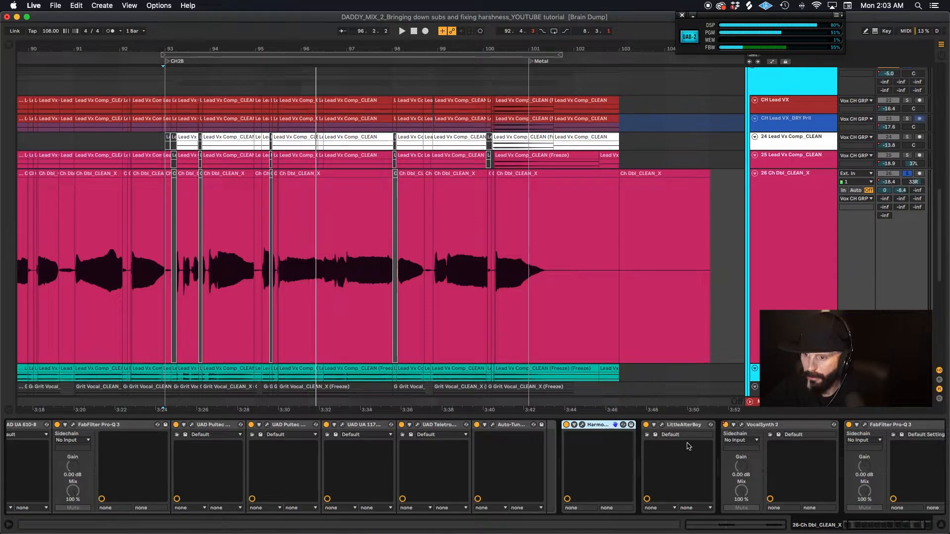
left_click(663, 425)
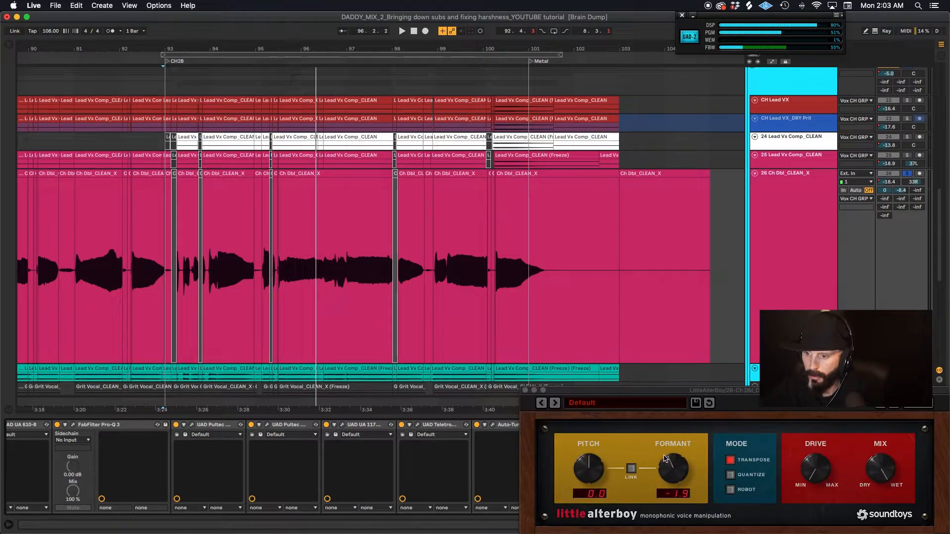
left_click(526, 391)
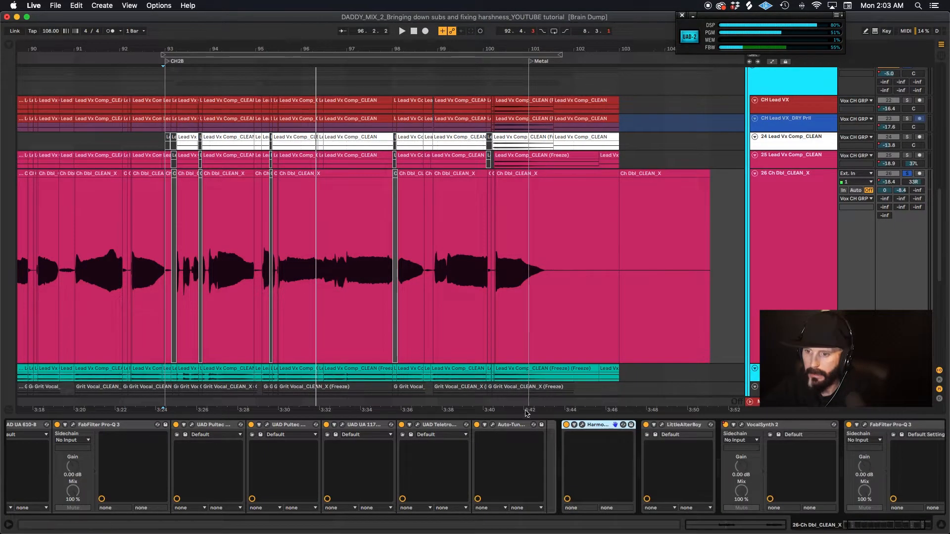
Audition VocalSynth 2 on 26 Ch Dbl_CLEAN_X from CH2B, comparing it enabled and bypassed, restore its automation, and close its window
scroll(625, 448, "right", 3)
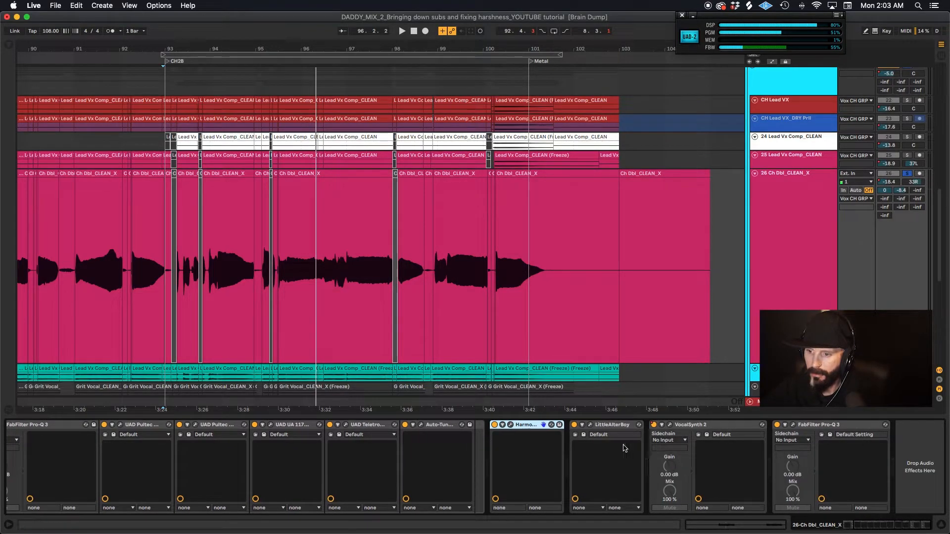
left_click(670, 426)
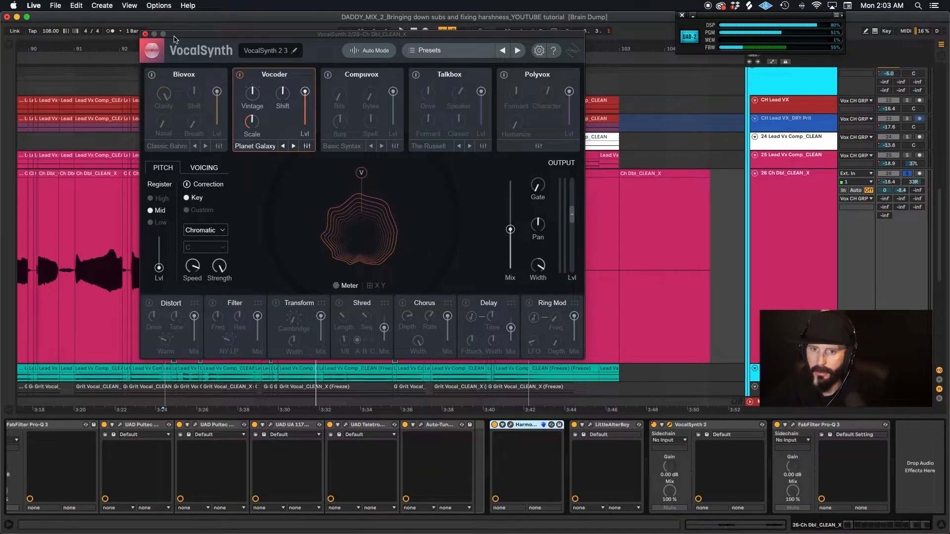
left_click_drag(193, 36, 193, 301)
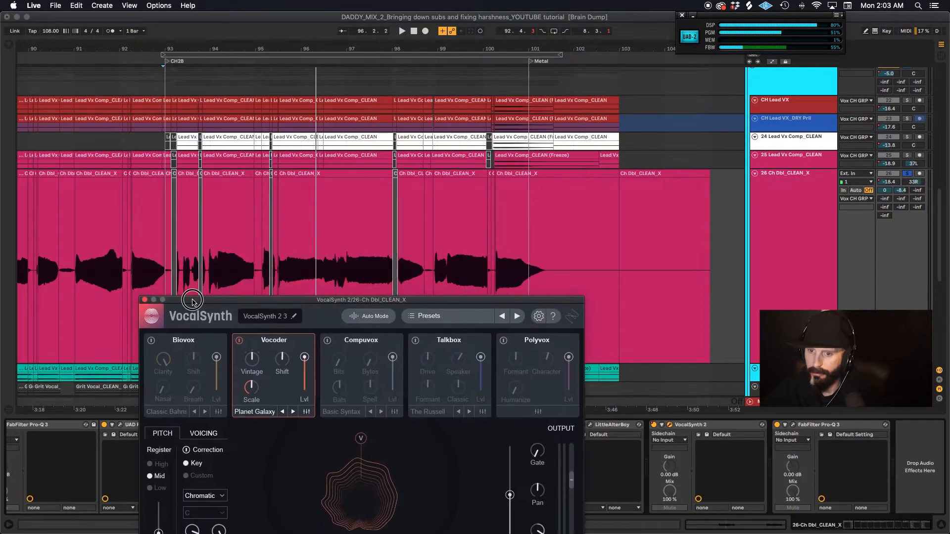
left_click(167, 229)
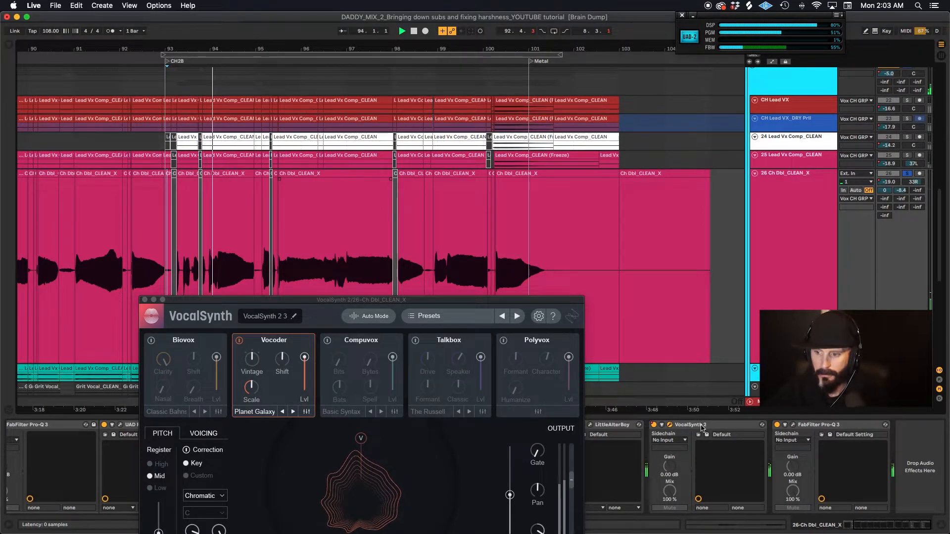
left_click(653, 426)
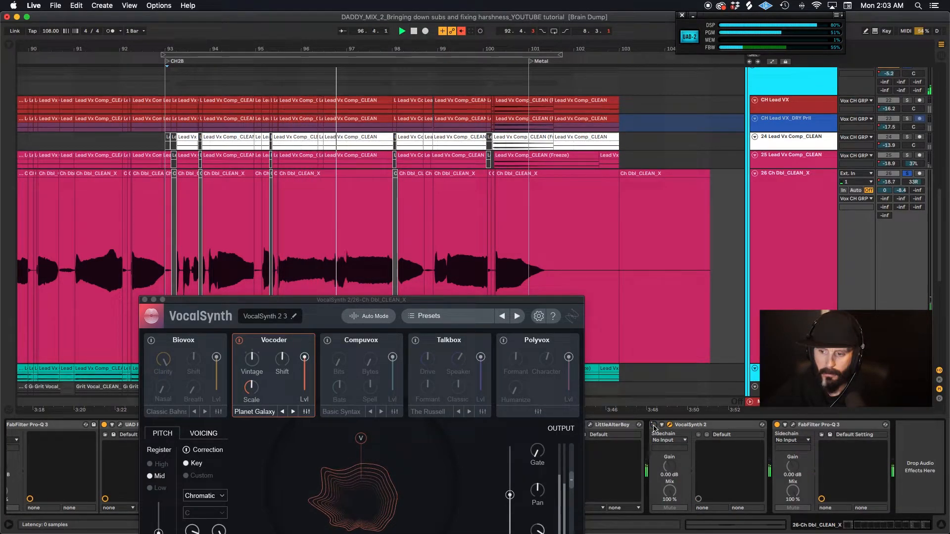
left_click(461, 31)
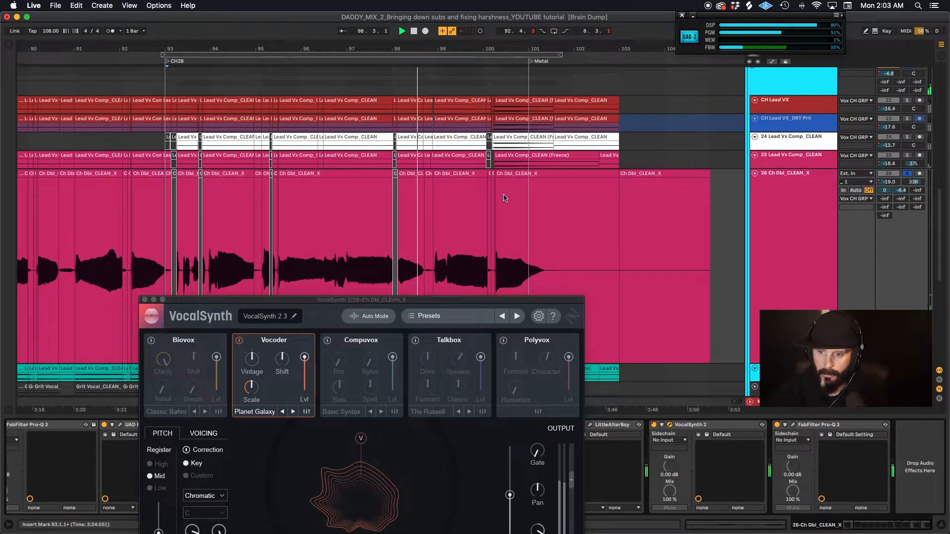
left_click(145, 300)
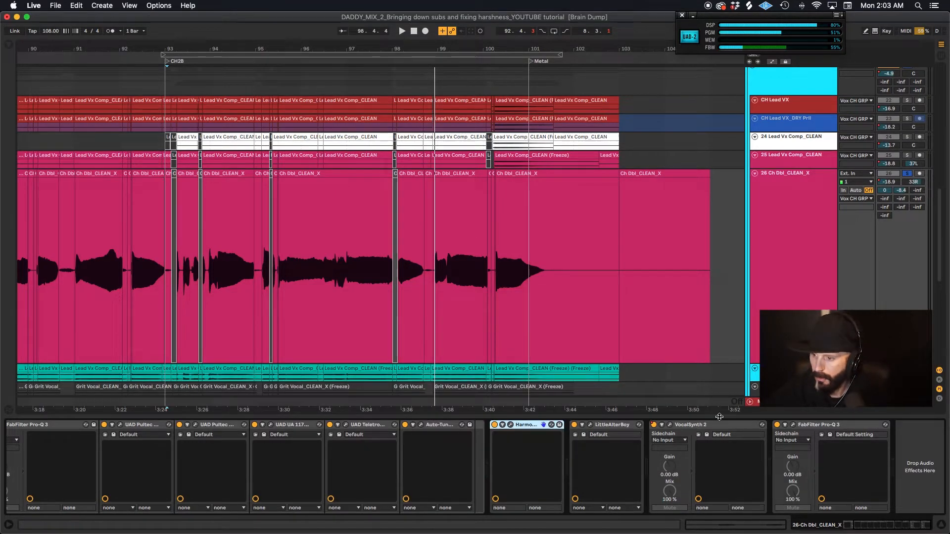
Enlarge the lane of the Lead Vx Comp_CLEAN LOW track
left_click(755, 207)
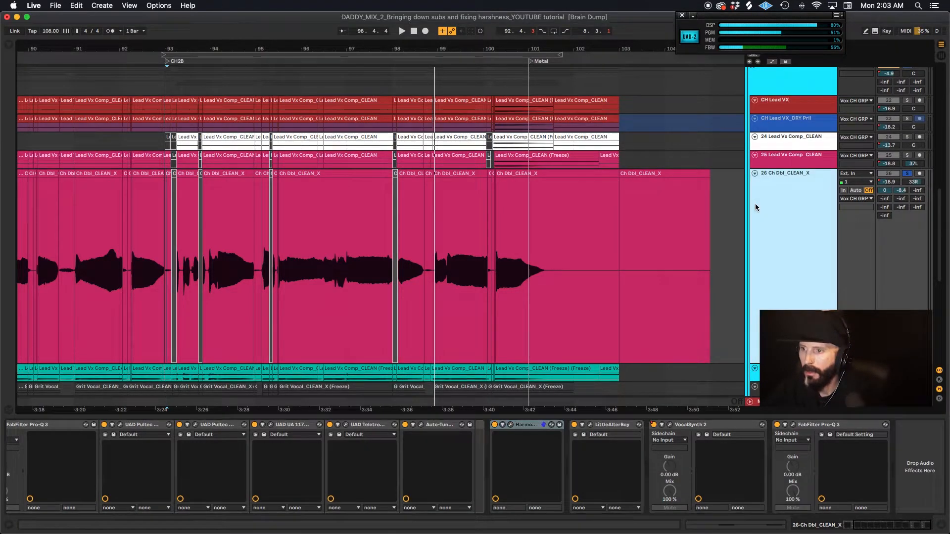
scroll(627, 173, "down", 5)
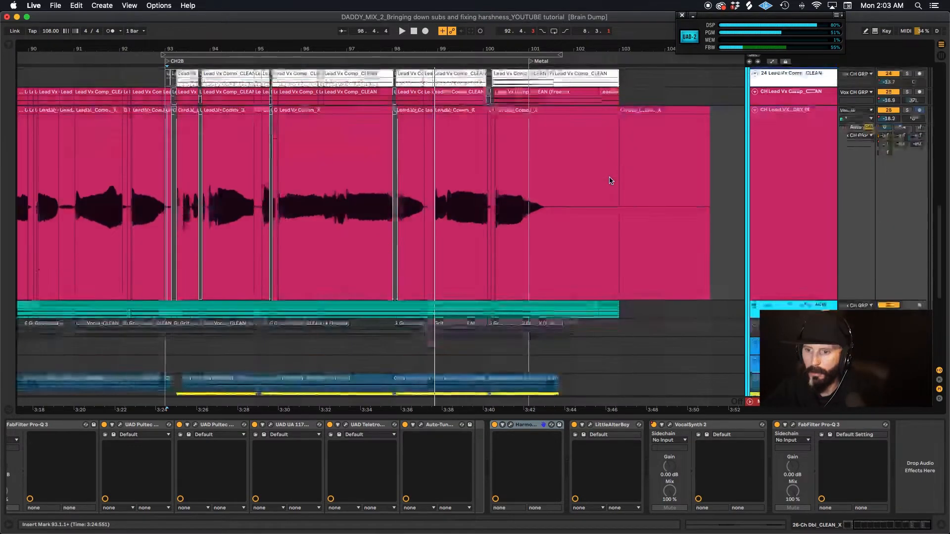
left_click(773, 237)
left_click_drag(780, 251, 785, 316)
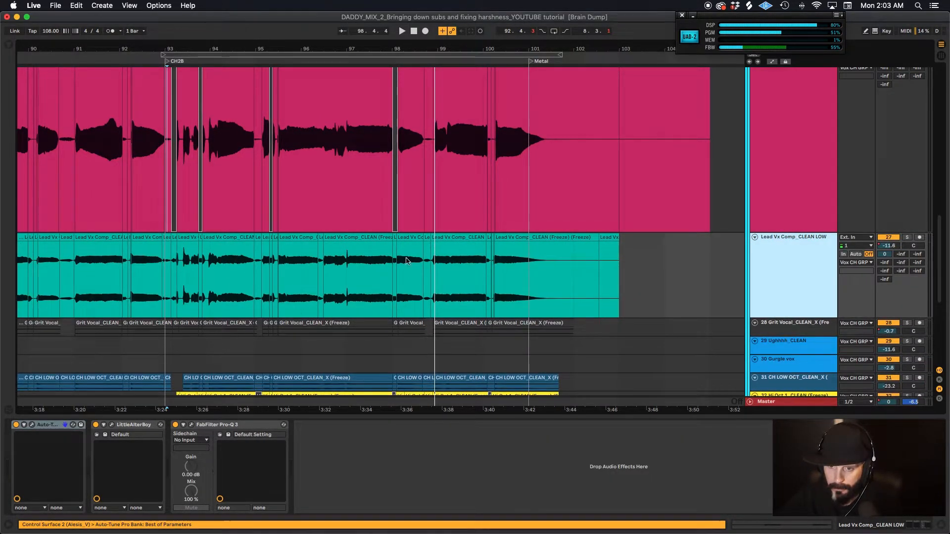
Solo Lead Vx Comp_CLEAN LOW and audition it from just before CH2B
scroll(345, 278, "up", 5)
scroll(345, 278, "left", 4)
scroll(345, 278, "down", 5)
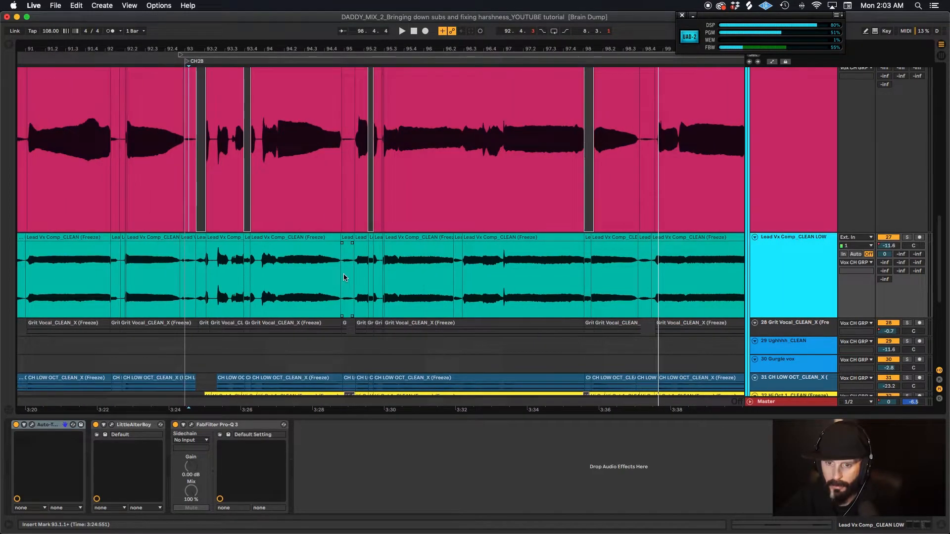
scroll(345, 278, "down", 1)
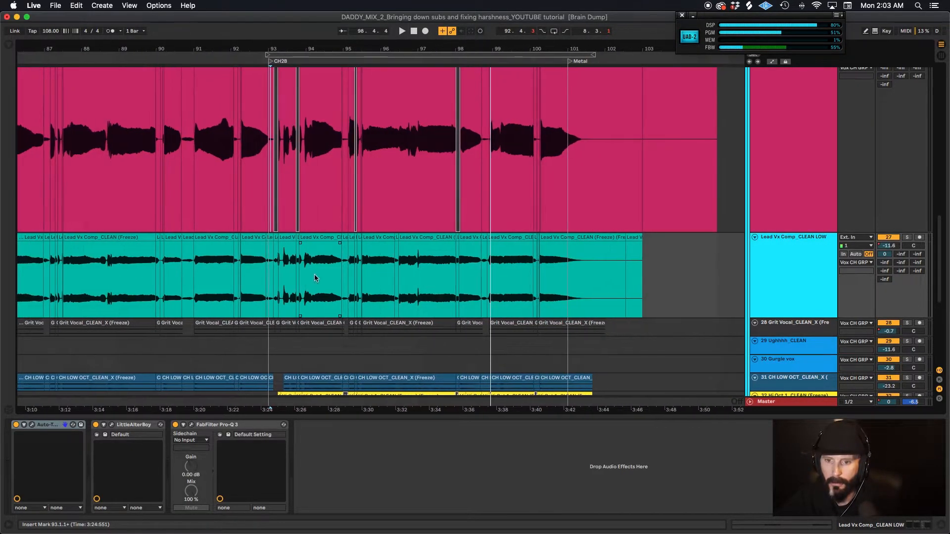
left_click(257, 271)
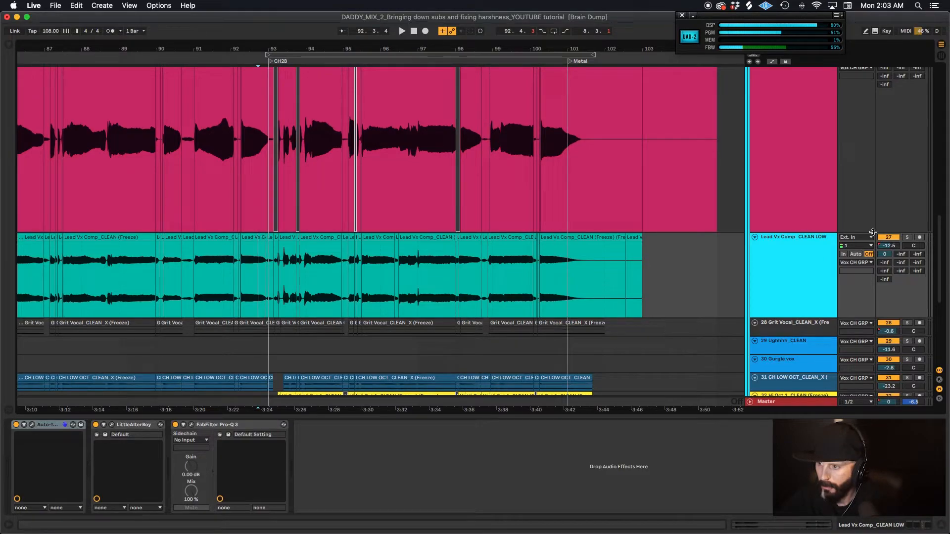
left_click(907, 238)
scroll(904, 236, "up", 2)
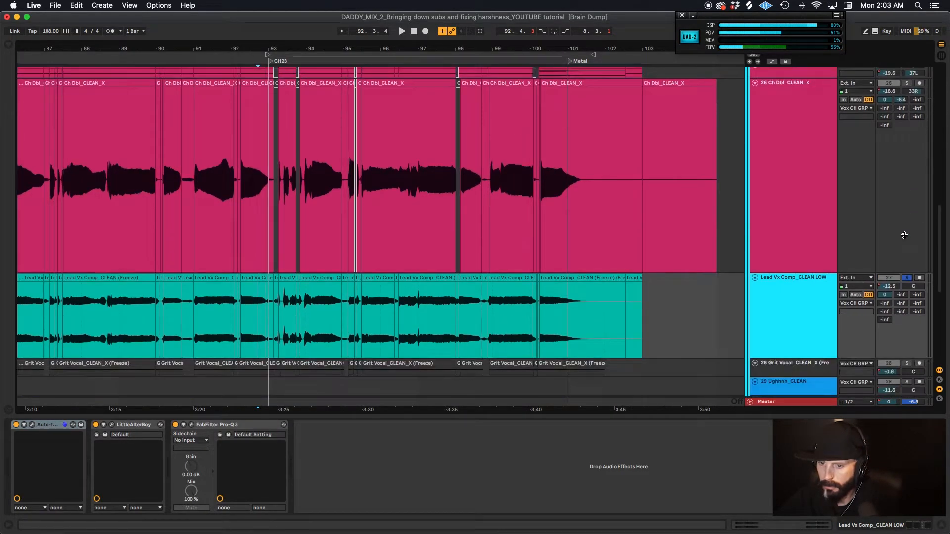
key("space")
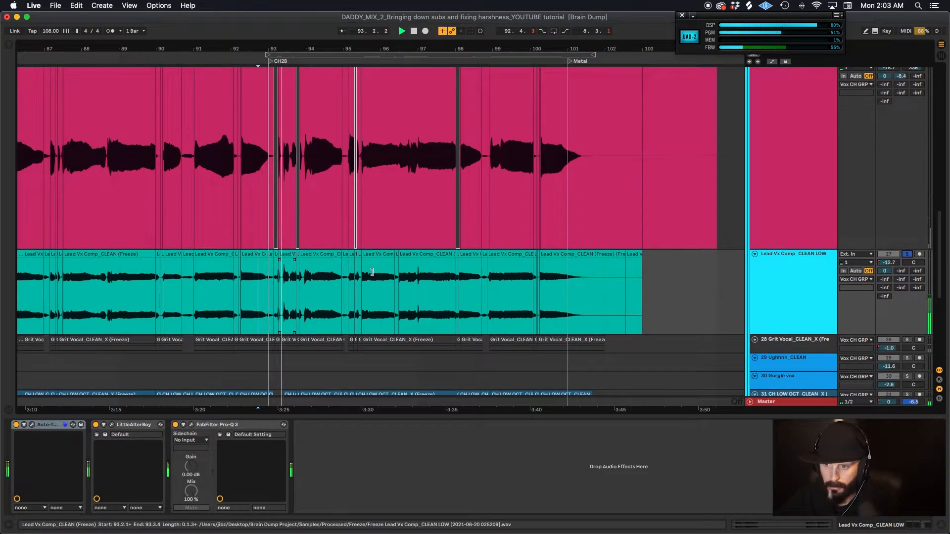
Make the Lead Vx Comp_CLEAN LOW lane taller and examine its waveform around CH2B during playback
left_click_drag(782, 335, 788, 387)
scroll(269, 309, "up", 3)
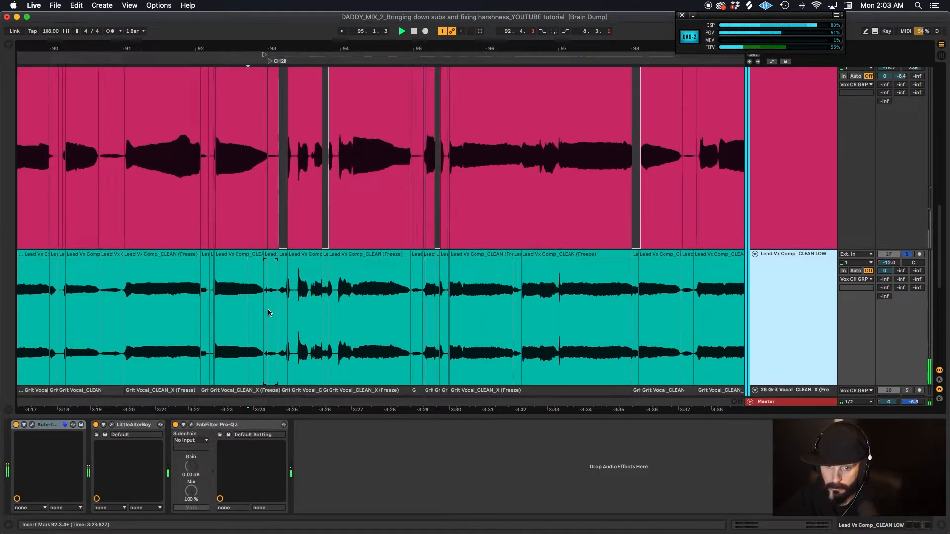
left_click(399, 283)
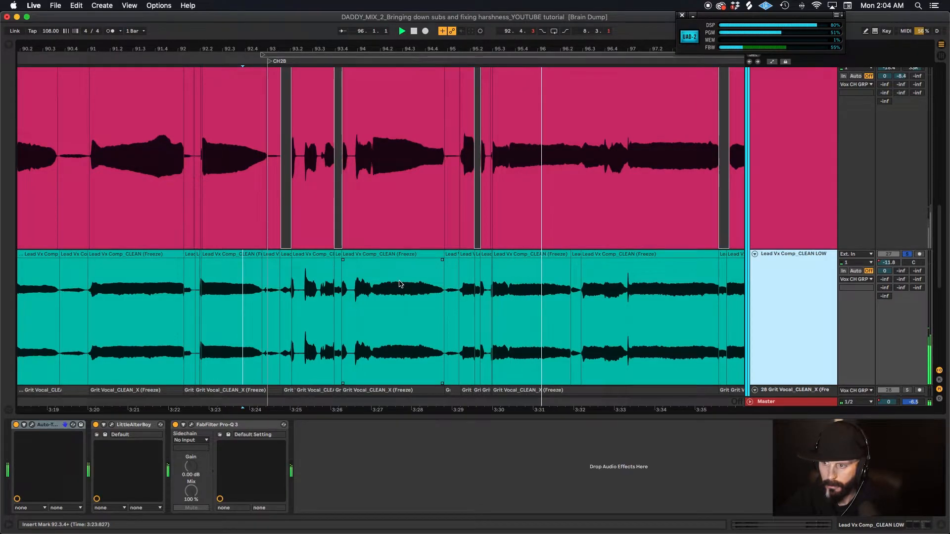
scroll(400, 283, "down", 2)
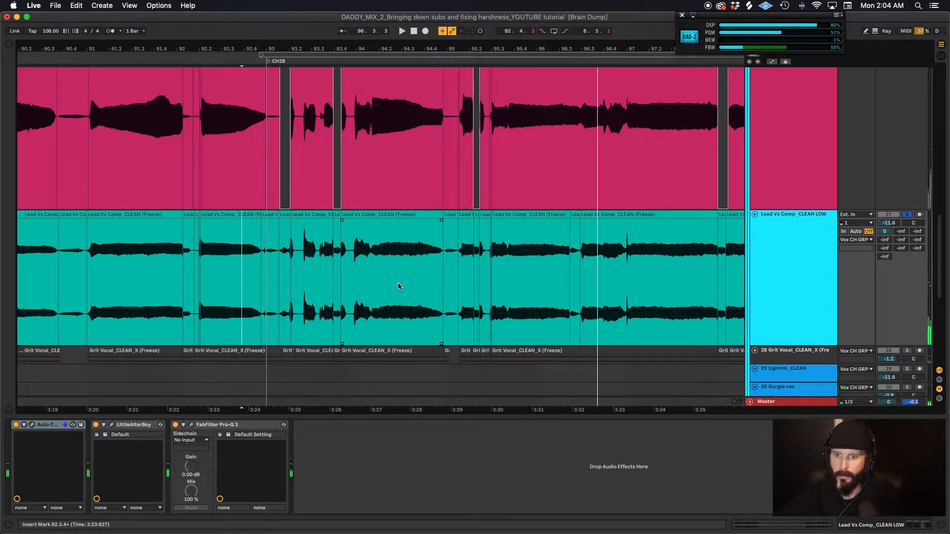
Review the effect chains on 25 Lead Vx Comp_CLEAN and CH Lead VX, then return to the low lead vocal
scroll(398, 282, "up", 3)
scroll(397, 285, "up", 5)
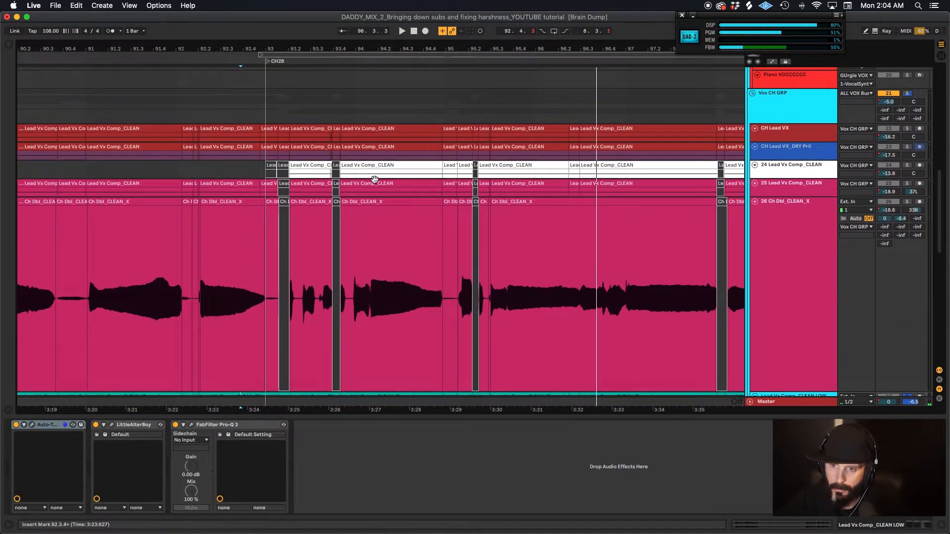
left_click(373, 174)
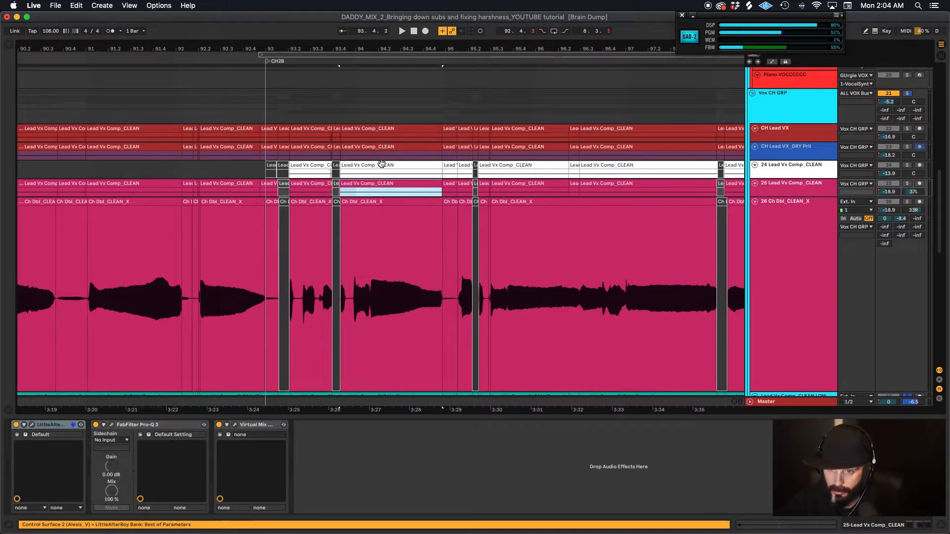
left_click(384, 129)
scroll(391, 169, "down", 9)
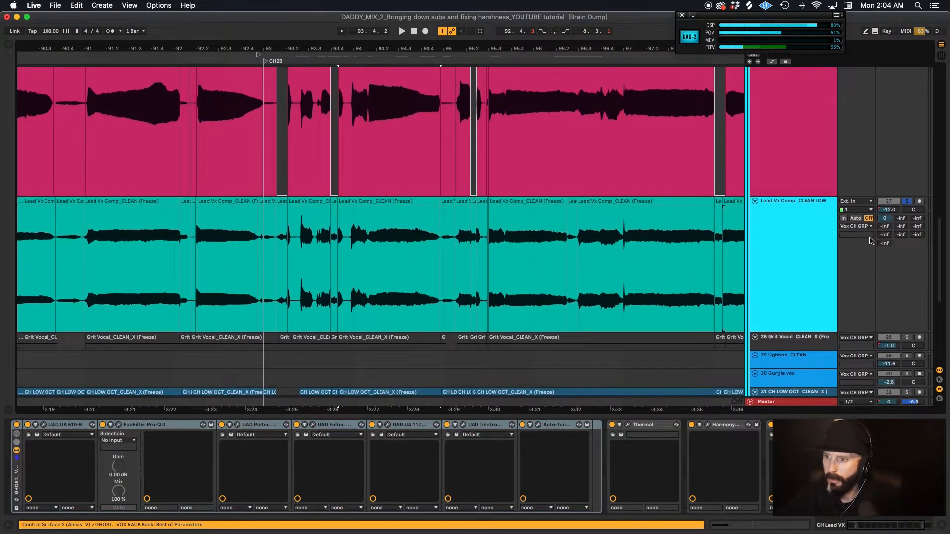
Inspect the Auto-Tune Pro and Little AlterBoy settings on Lead Vx Comp_CLEAN LOW, closing each plug-in window
left_click(805, 224)
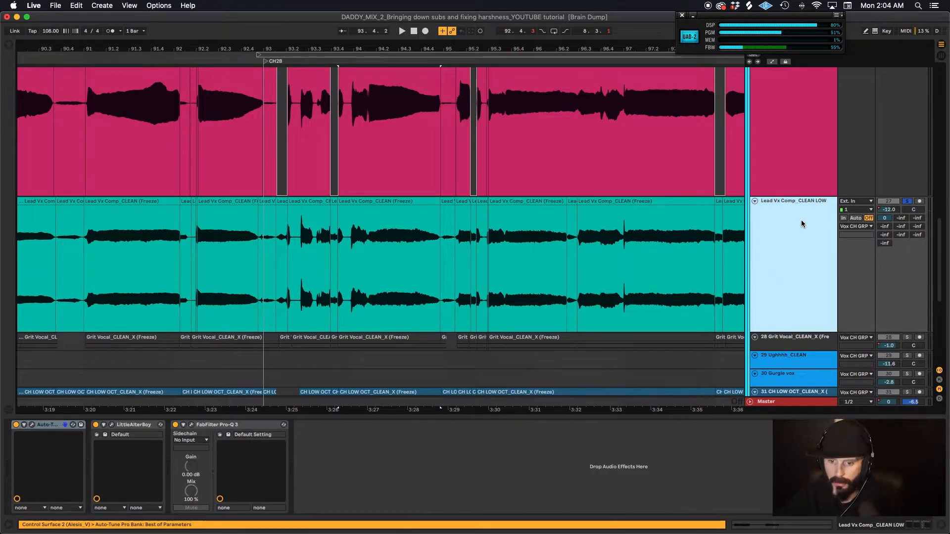
left_click(31, 424)
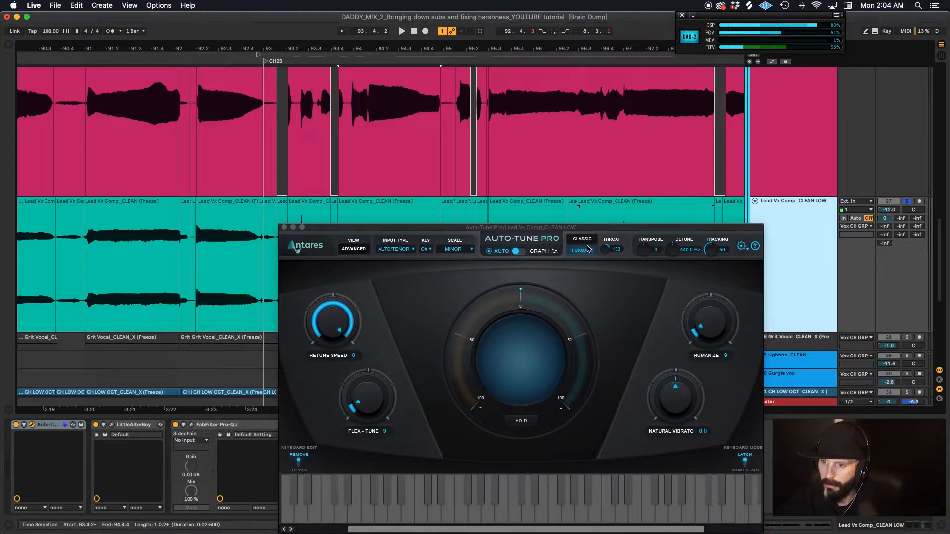
left_click(284, 228)
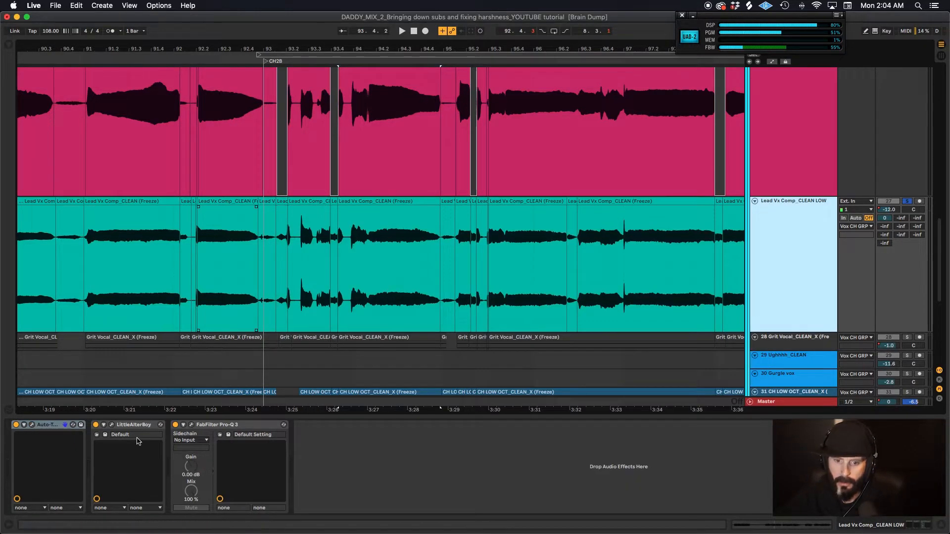
left_click(112, 425)
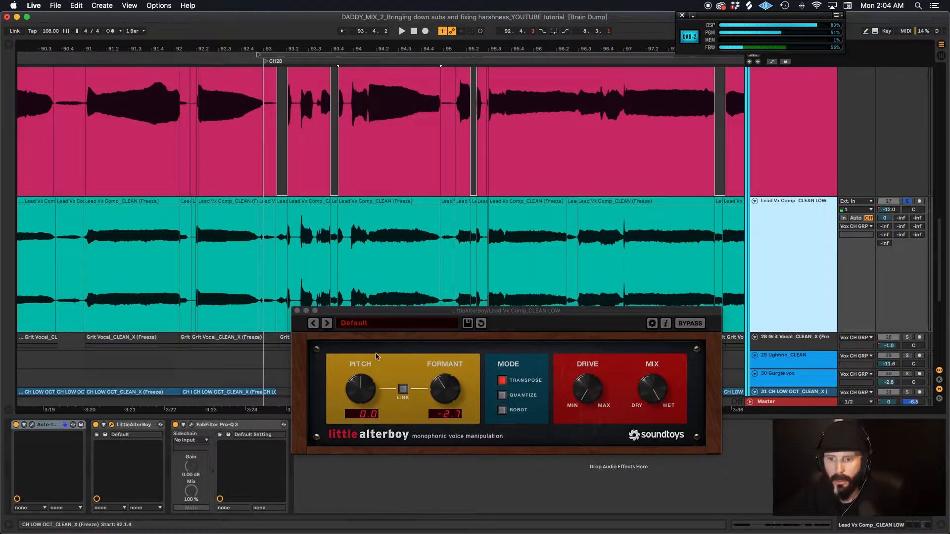
left_click(297, 311)
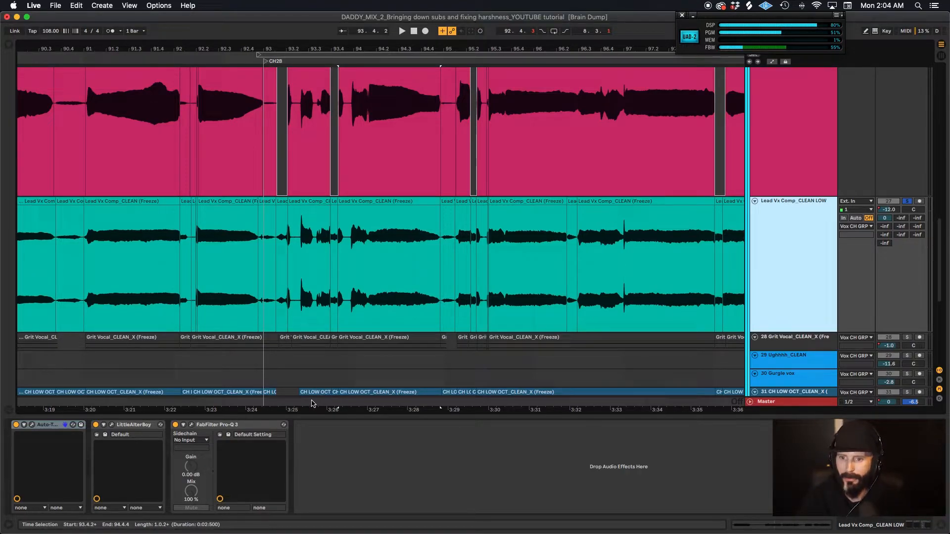
Audition Lead Vx Comp_CLEAN LOW once more and turn off its solo
key("space")
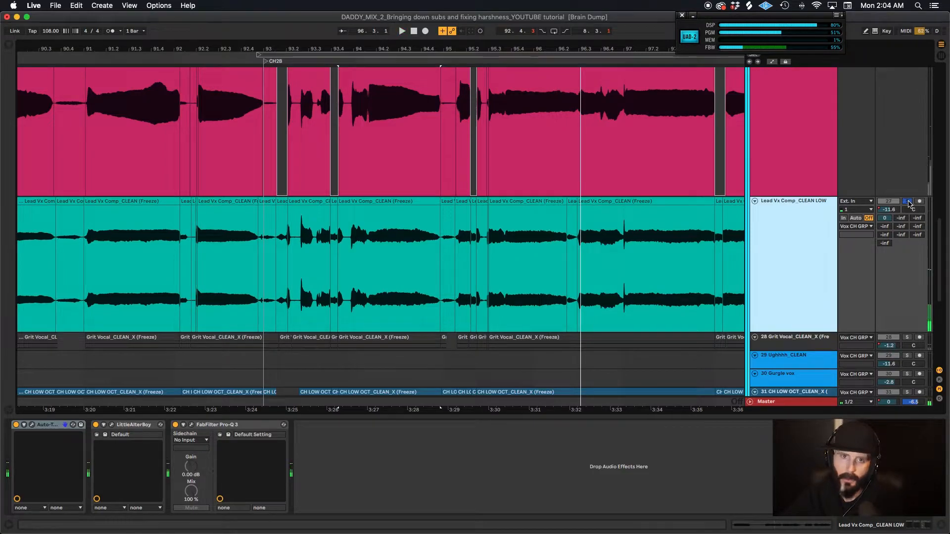
left_click(908, 202)
Select the 28 Grit Vocal_CLEAN_X track and make its lane taller
scroll(724, 228, "down", 3)
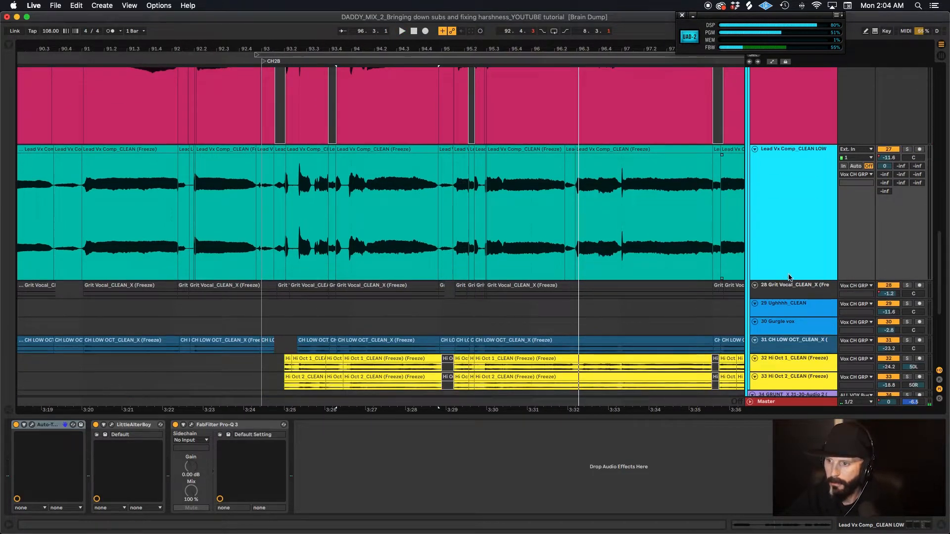
left_click(788, 291)
scroll(786, 275, "down", 2)
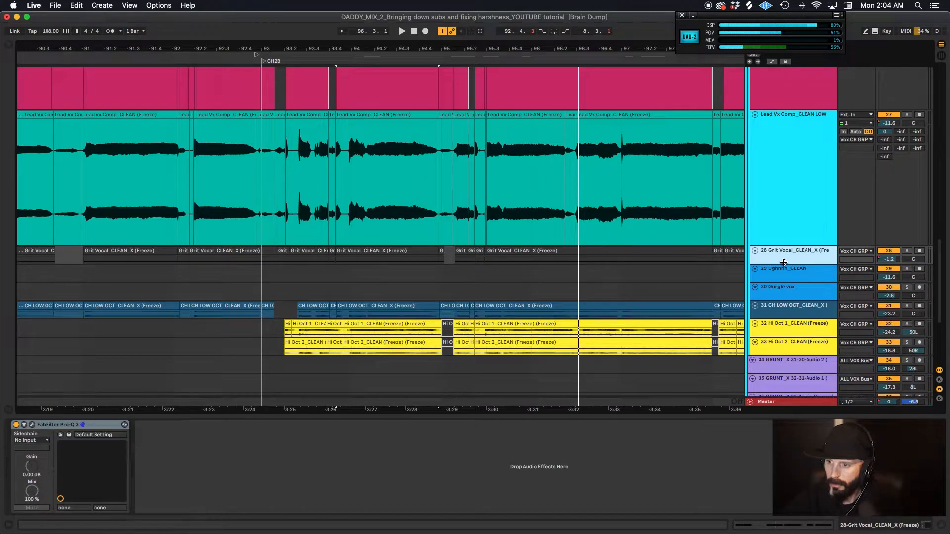
left_click_drag(783, 262, 784, 364)
scroll(512, 280, "down", 3)
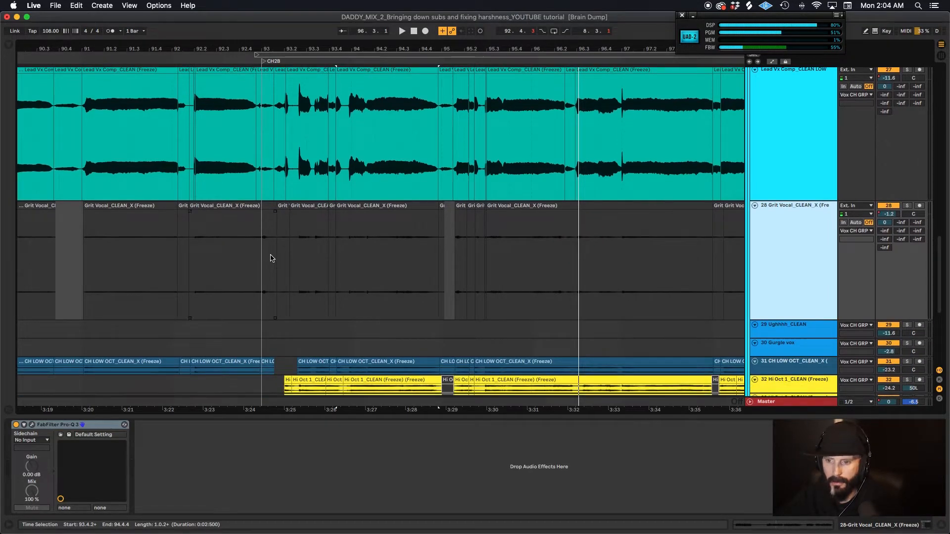
Solo 28 Grit Vocal_CLEAN_X and audition it from just before CH2B, following the passage during playback
left_click(907, 206)
left_click(257, 241)
key("space")
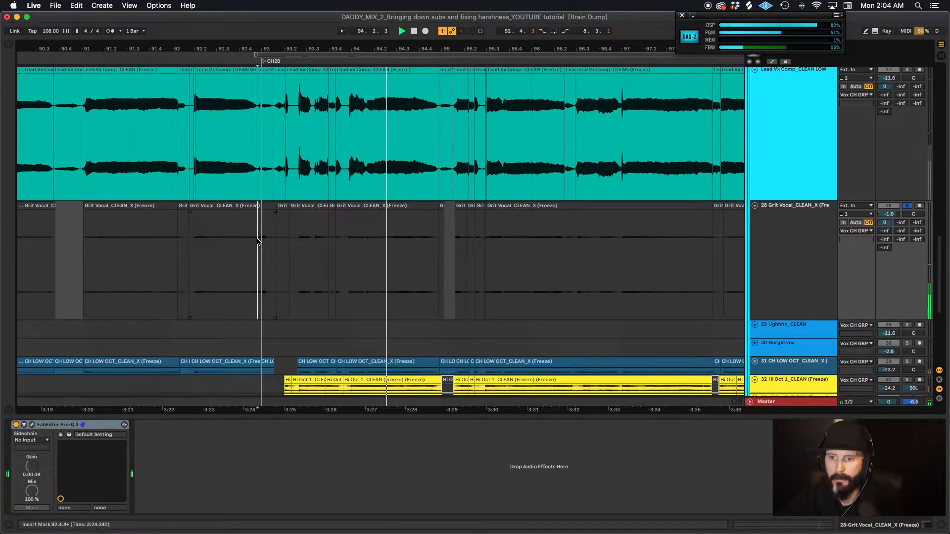
scroll(258, 241, "right", 3)
left_click(309, 204)
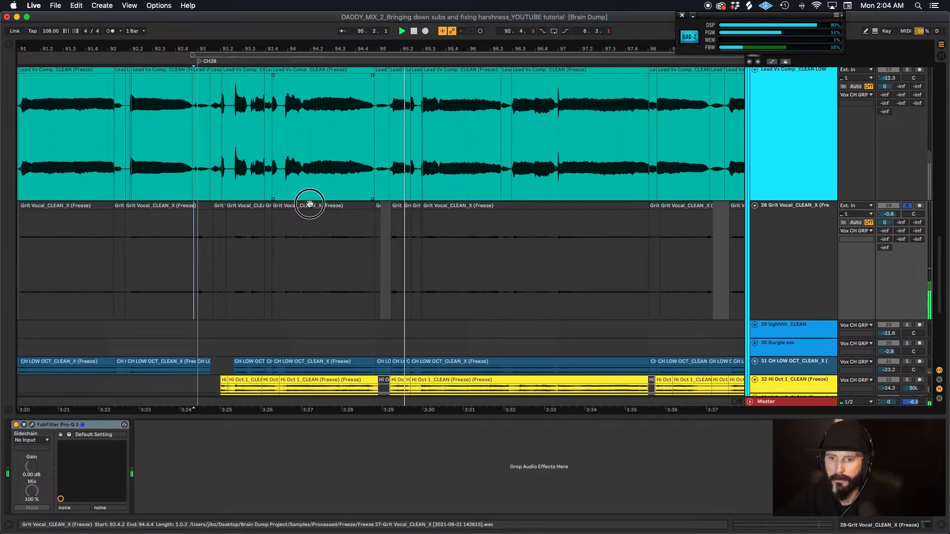
scroll(331, 228, "right", 3)
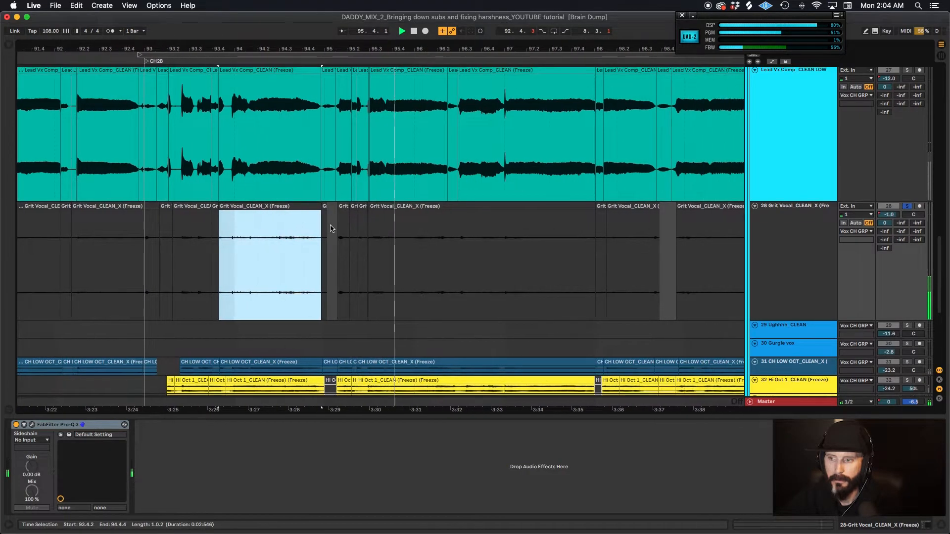
Stop the Grit Vocal audition and turn off its solo, leaving the 28 Grit Vocal_CLEAN_X track selected
left_click(795, 235)
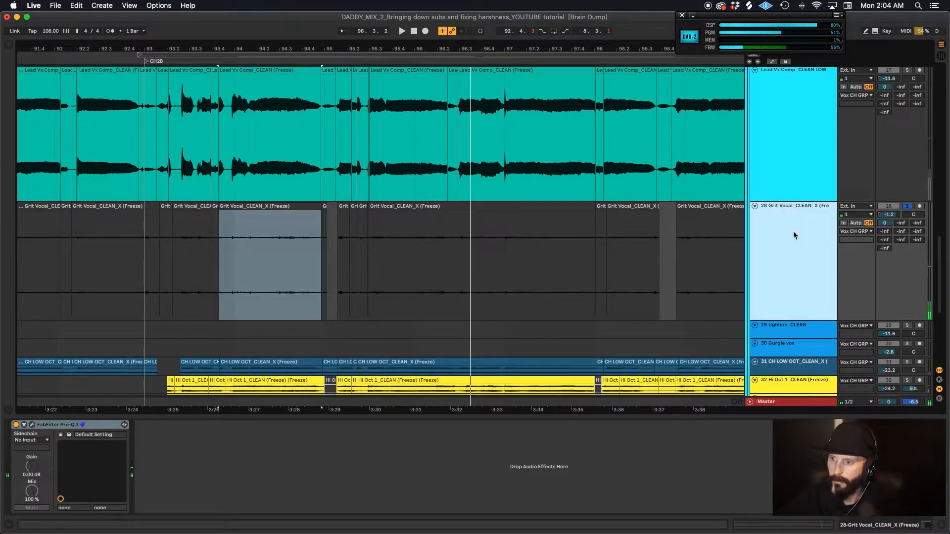
left_click(908, 207)
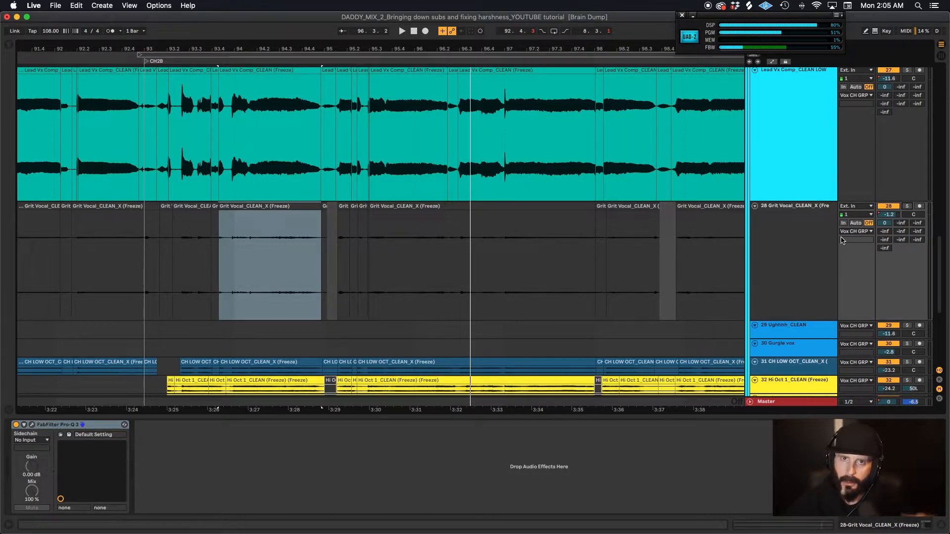
left_click(812, 253)
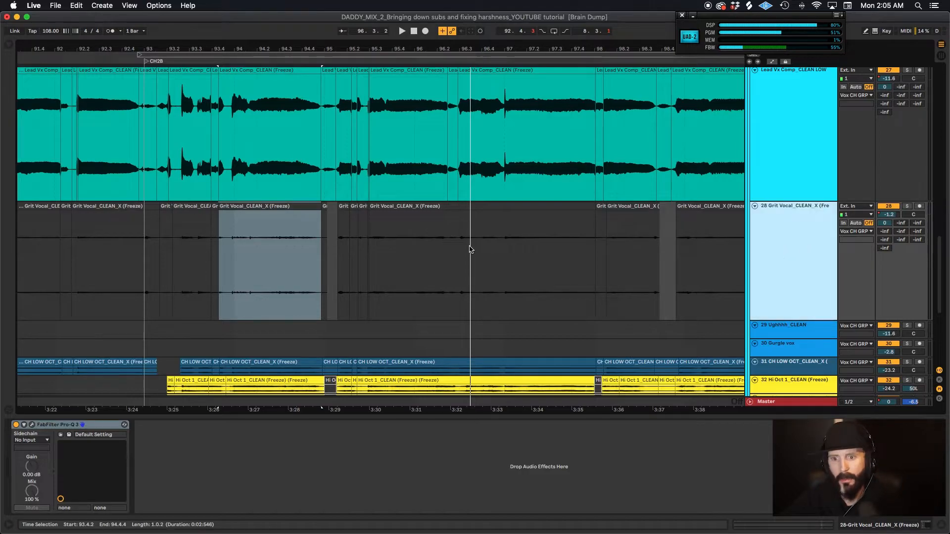
Widen the arrangement view around CH2B and review the effect chain on 29 Ughhhh_CLEAN
scroll(464, 244, "down", 3)
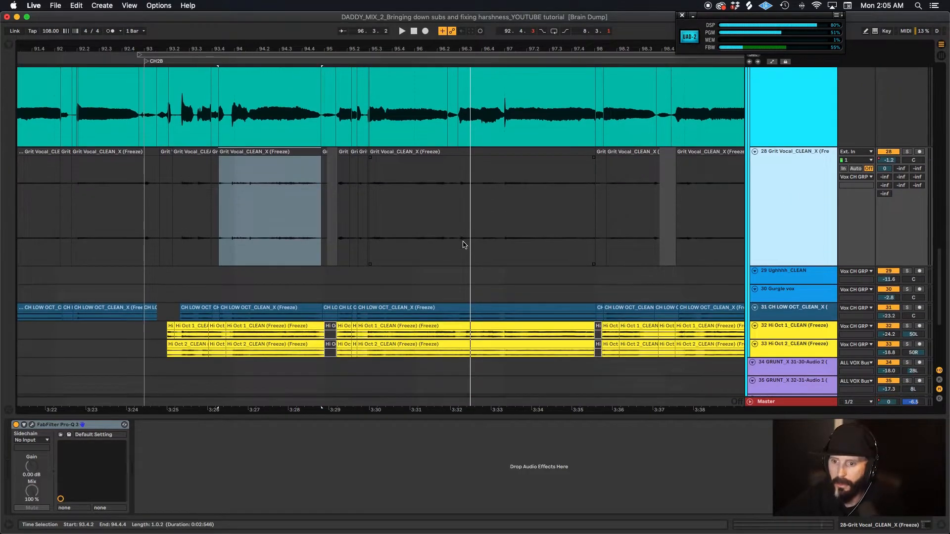
scroll(323, 238, "down", 5)
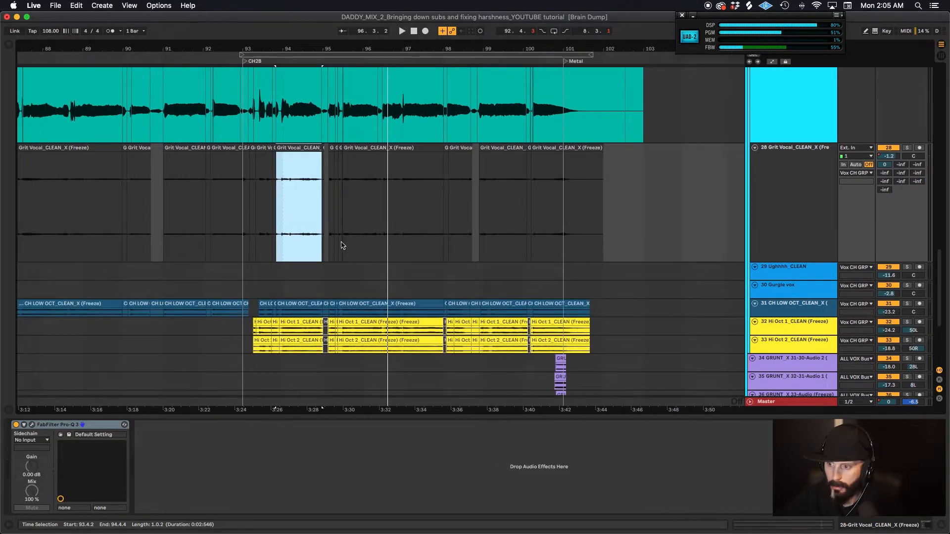
left_click(775, 269)
scroll(509, 214, "down", 2)
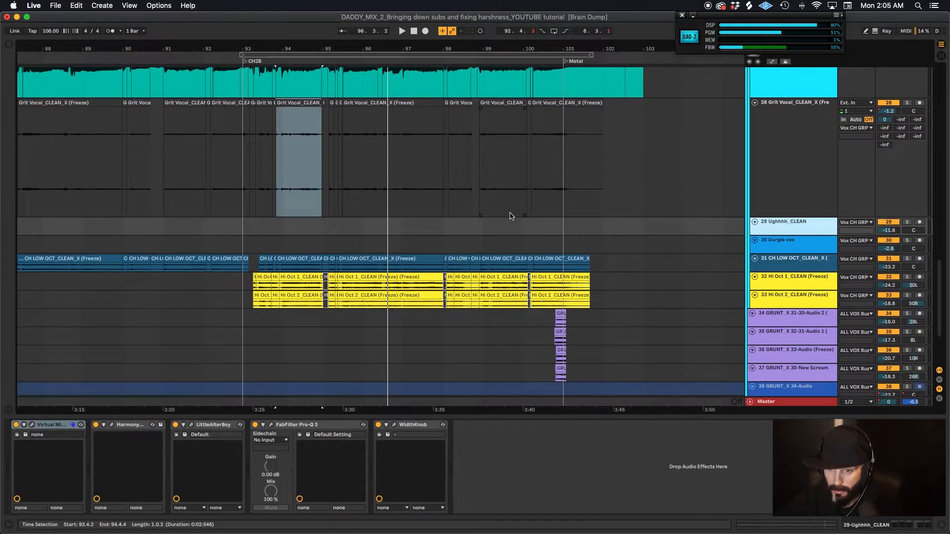
Select the 31 CH LOW OCT_CLEAN_X track and enlarge its lane
scroll(527, 208, "down", 2)
left_click(788, 268)
left_click_drag(786, 271, 786, 348)
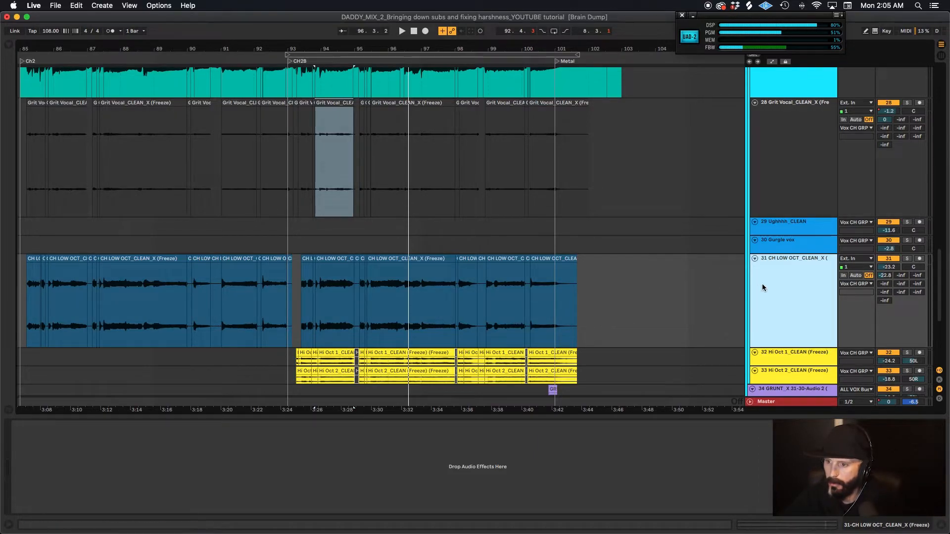
scroll(631, 292, "down", 2)
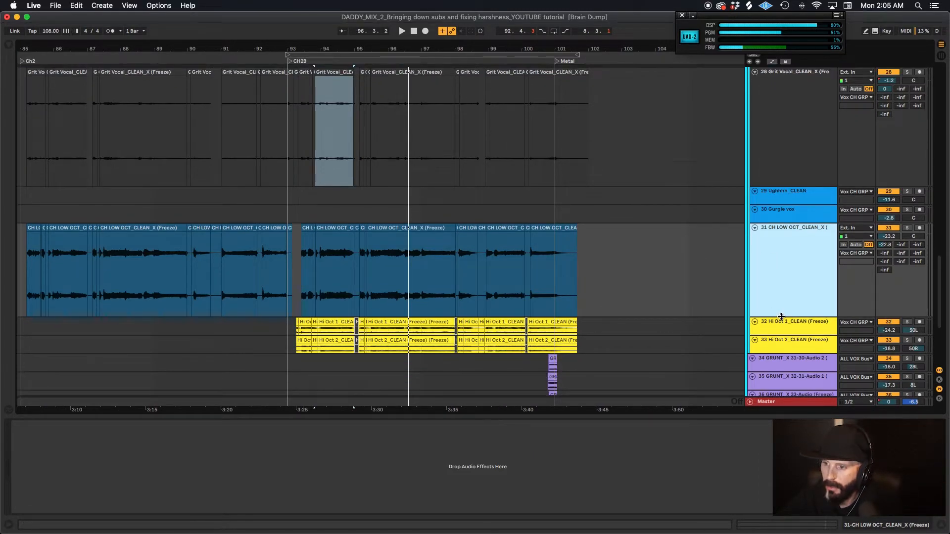
left_click_drag(777, 325, 777, 350)
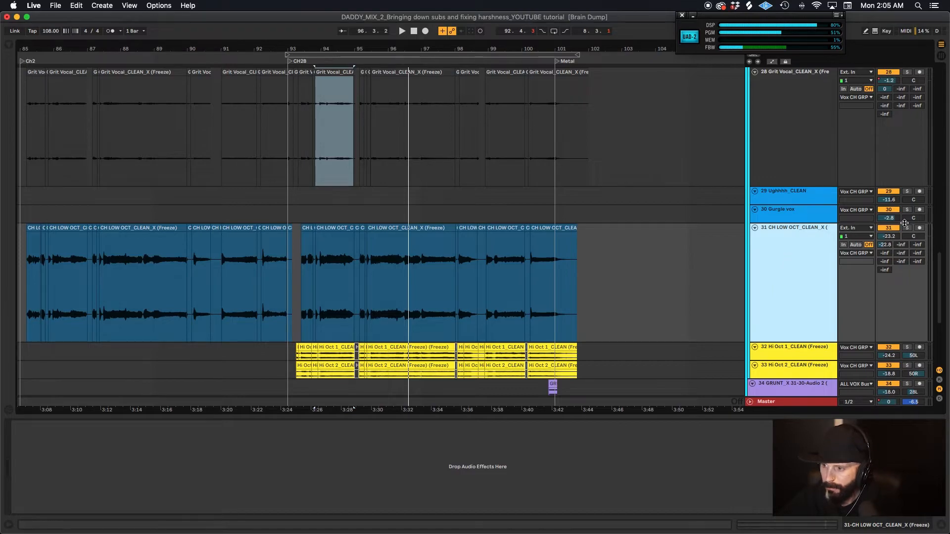
Solo 31 CH LOW OCT_CLEAN_X and audition it from 93.2.1, in the gap just after CH2B
left_click(908, 228)
scroll(339, 244, "up", 3)
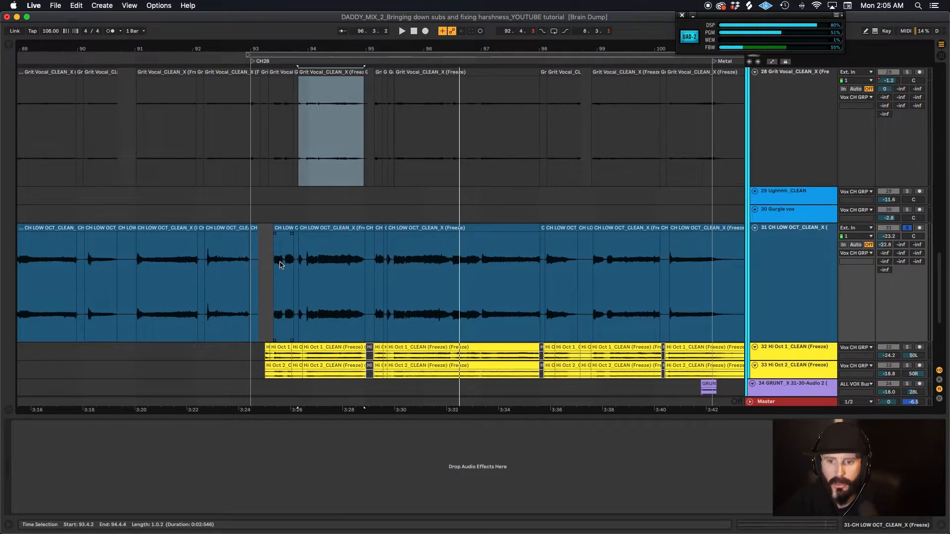
scroll(266, 267, "right", 3)
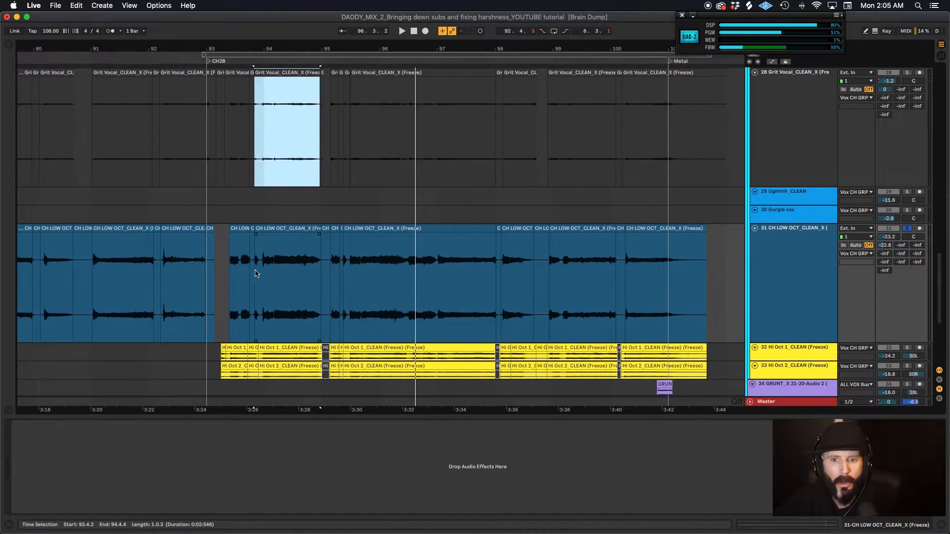
left_click(223, 248)
scroll(228, 262, "right", 3)
scroll(227, 262, "up", 1)
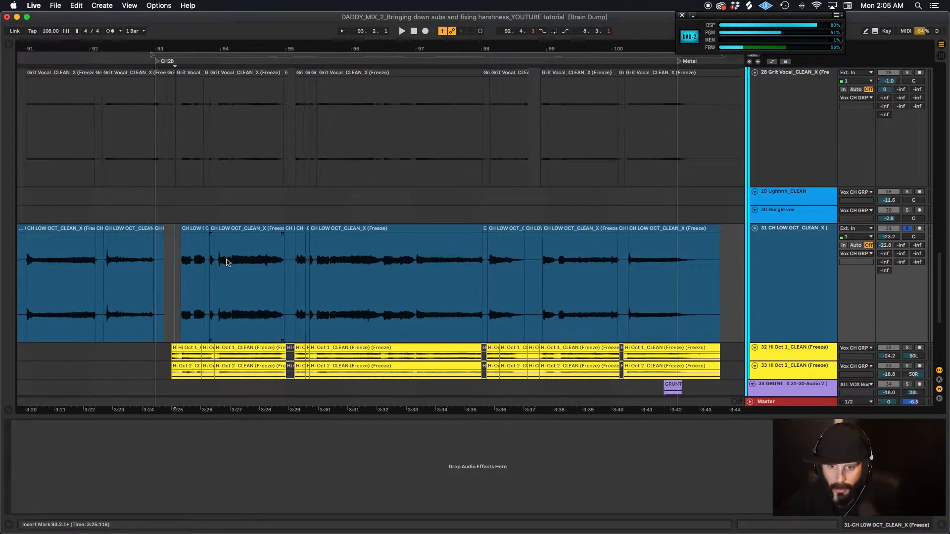
scroll(226, 263, "up", 2)
key("space")
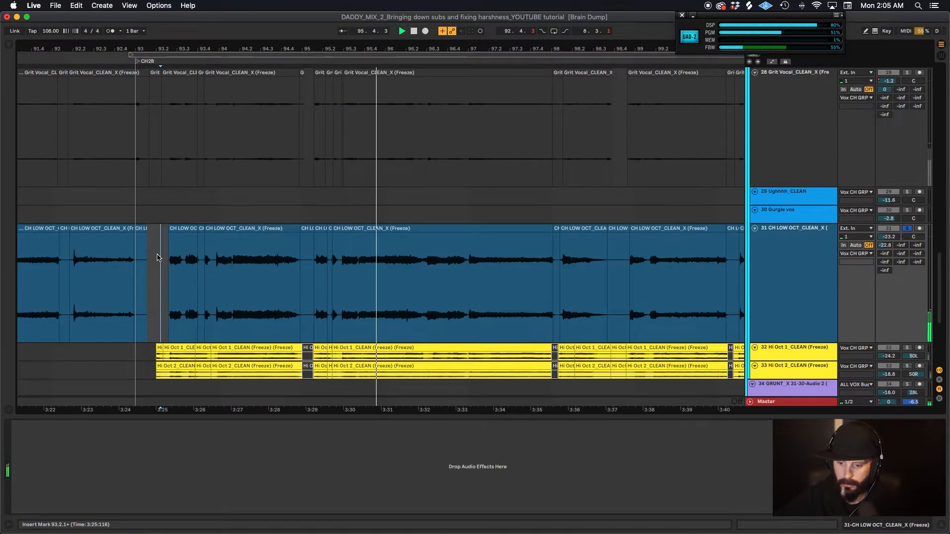
key("space")
Select the 31 CH LOW OCT_CLEAN_X track and turn off its solo
left_click(783, 258)
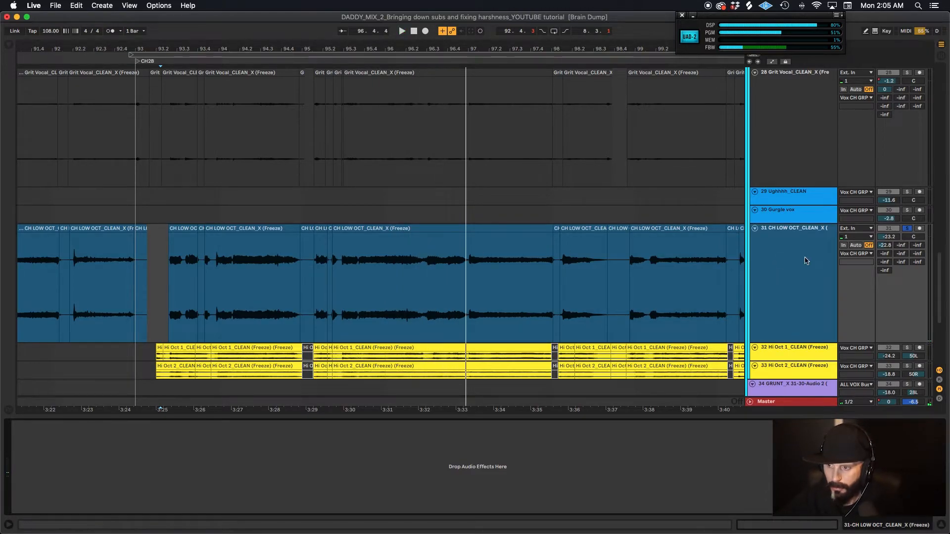
left_click(805, 261)
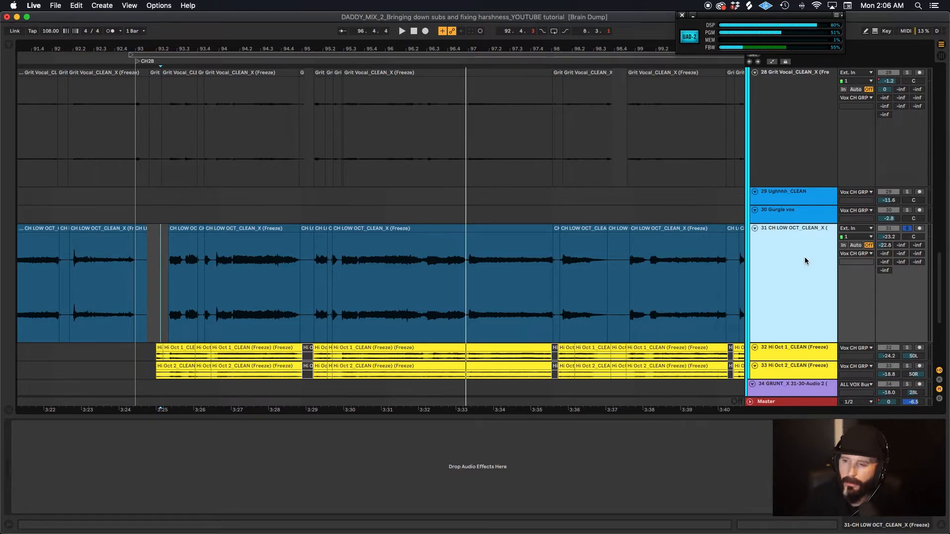
left_click(907, 229)
left_click(772, 283)
Select 32 Hi Oct 1_CLEAN and 33 Hi Oct 2_CLEAN together and enlarge both lanes
left_click(787, 347)
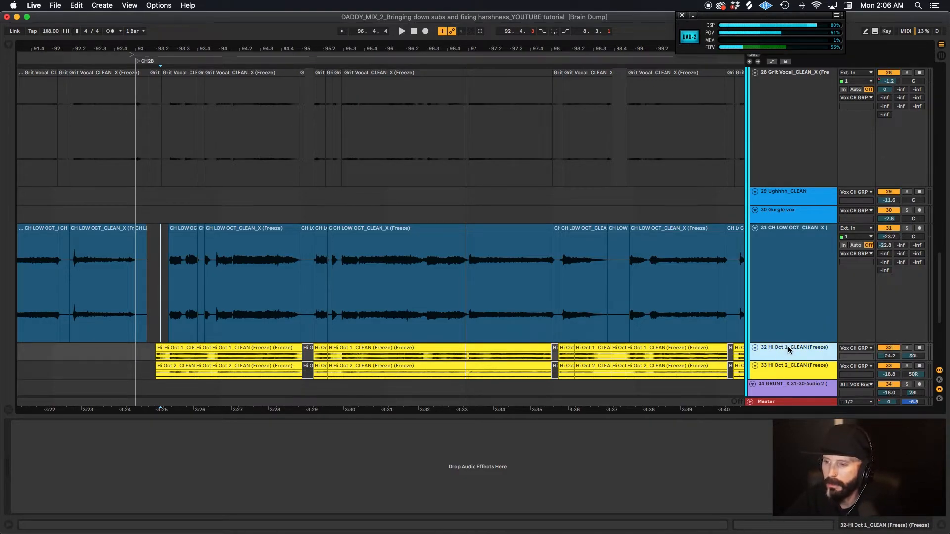
left_click(794, 367, "shift")
left_click_drag(795, 380, 795, 411)
scroll(623, 271, "down", 4)
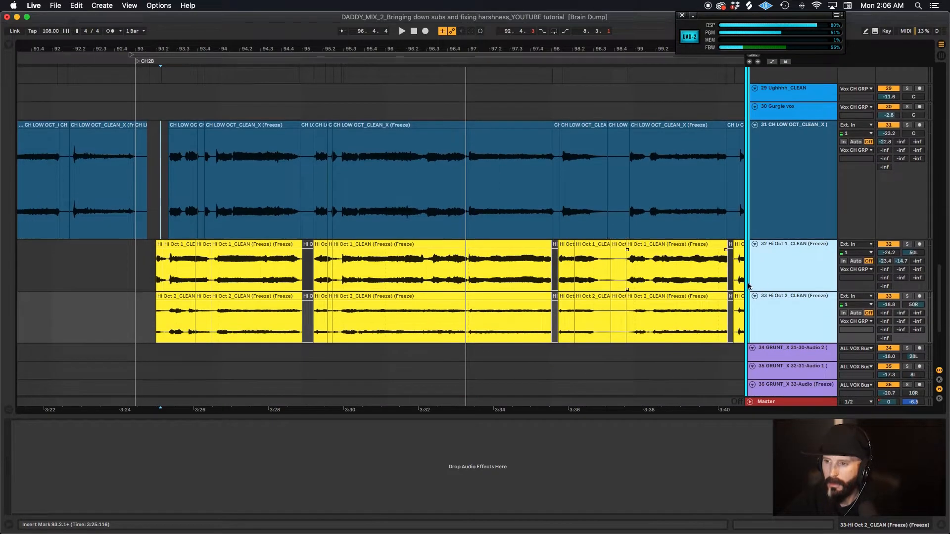
Select only 32 Hi Oct 1_CLEAN and hide the device view to give the arrangement more room
left_click(806, 266)
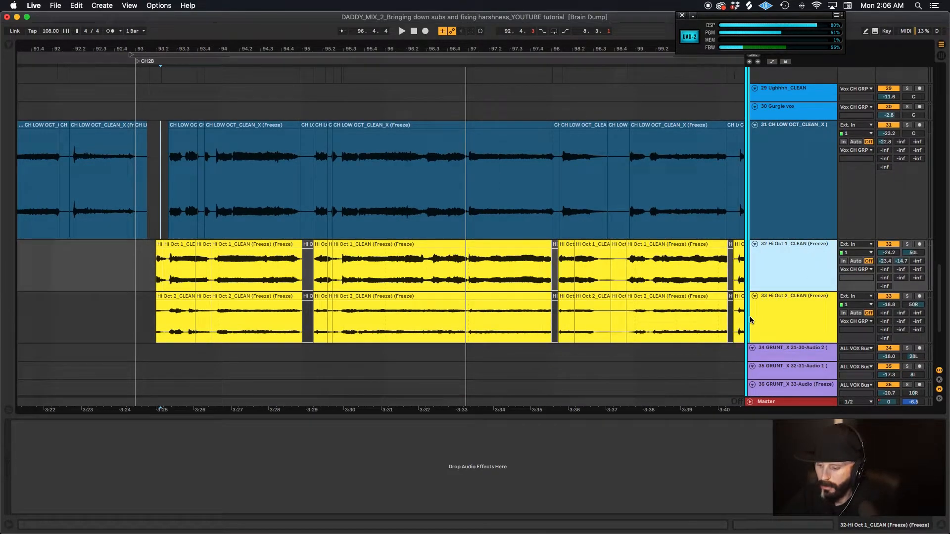
key("super+alt+l")
left_click(782, 261)
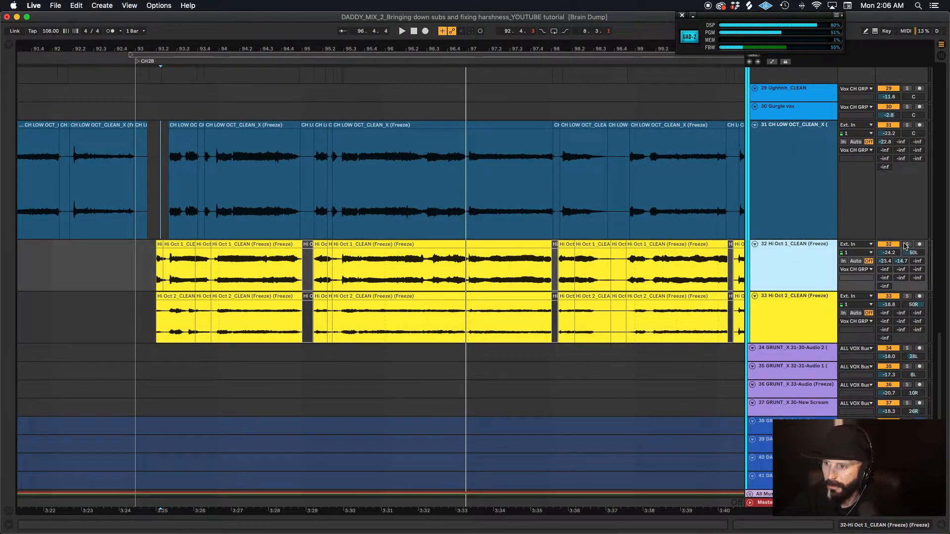
Solo 32 Hi Oct 1_CLEAN and play it from its long clip ending at 98.1.1
left_click(906, 245)
left_click(187, 279)
left_click(359, 259)
key("space")
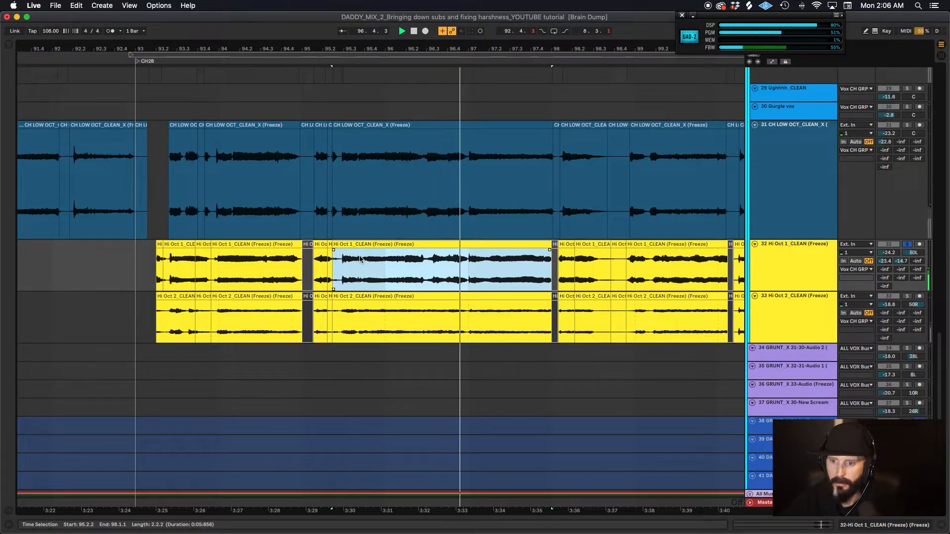
Turn off the solo on 32 Hi Oct 1_CLEAN, solo 33 Hi Oct 2_CLEAN instead and enlarge its lane
left_click(768, 270)
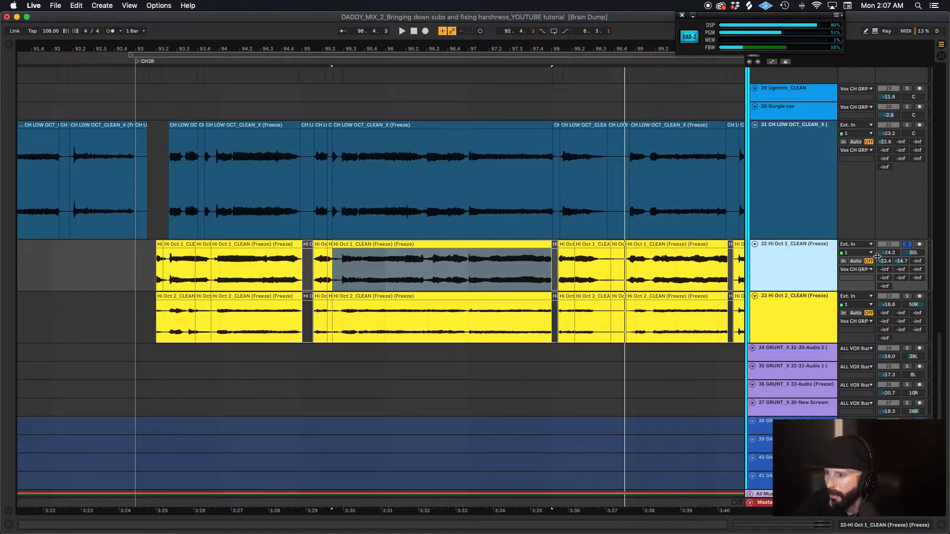
left_click(907, 244)
left_click(802, 317)
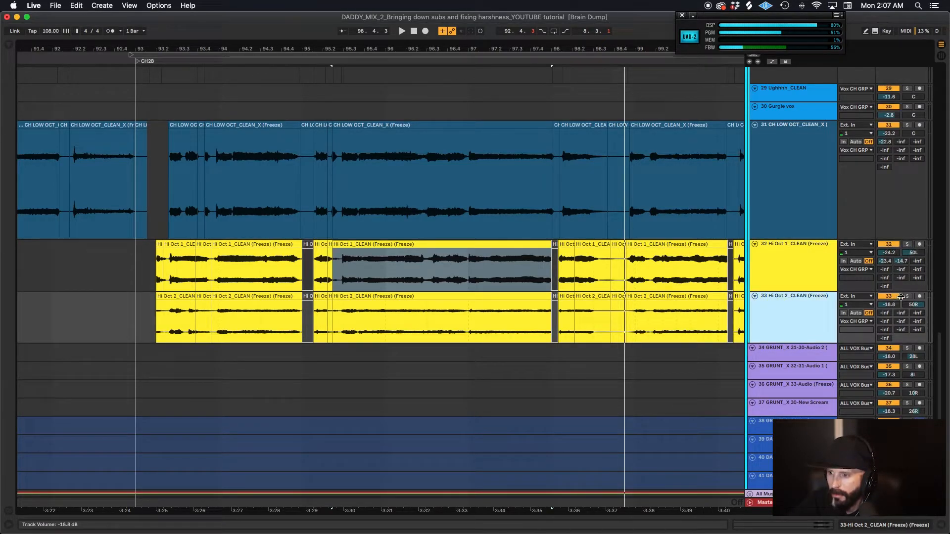
left_click(907, 295)
left_click_drag(818, 343, 817, 435)
Play the soloed 33 Hi Oct 2_CLEAN from 95.2.1 and briefly show its device chain
left_click(326, 368)
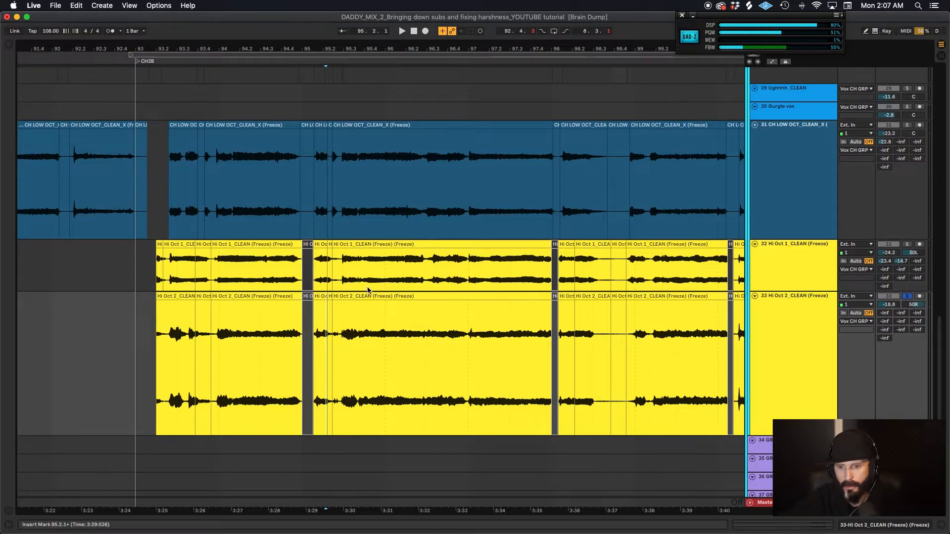
left_click(379, 296)
left_click(692, 308)
key("space")
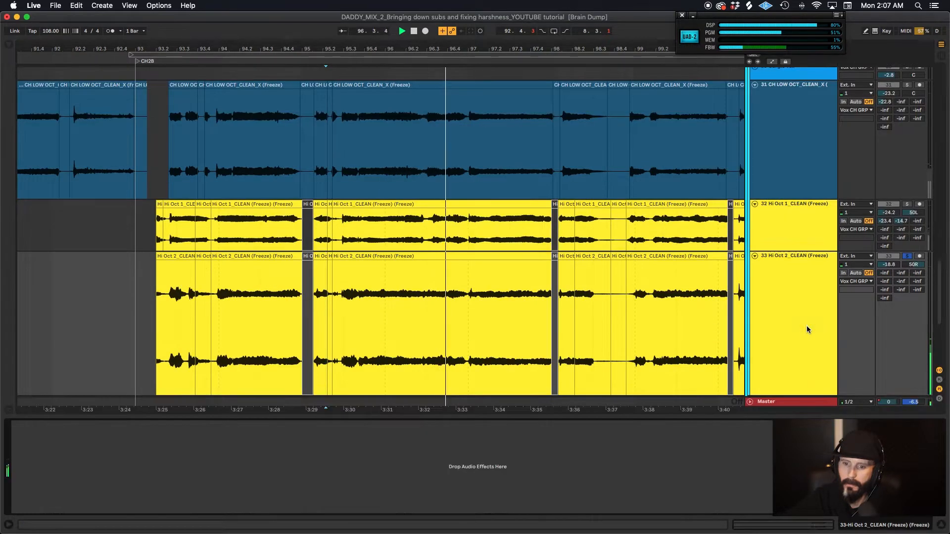
double_click(807, 326)
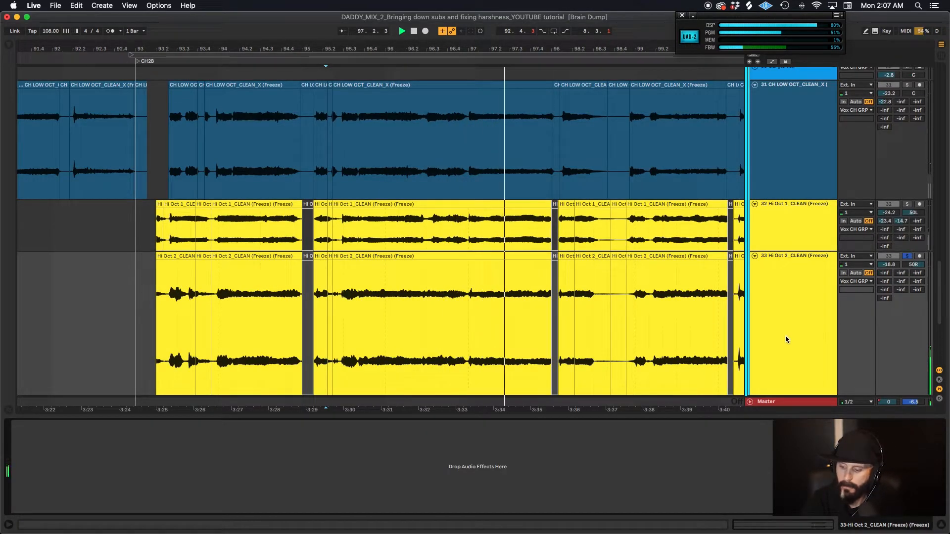
double_click(785, 335)
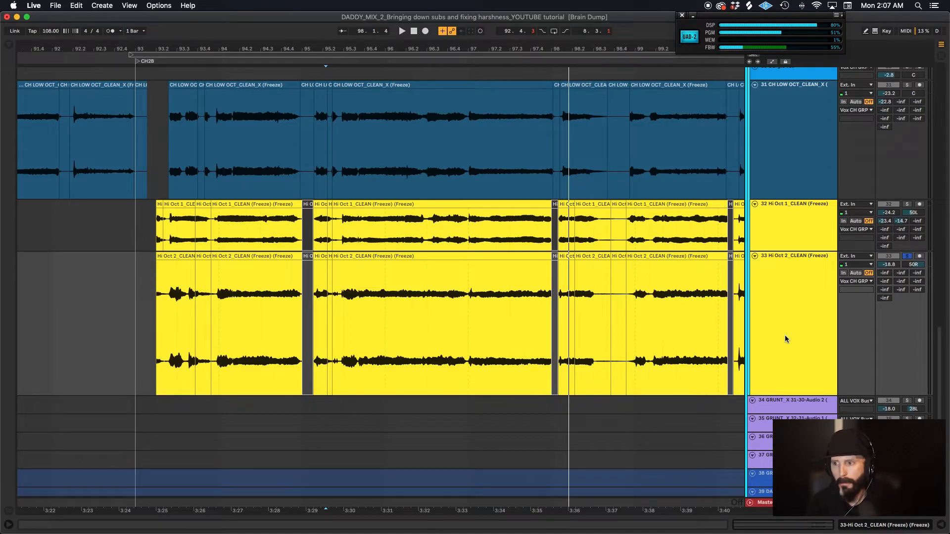
Turn off the solo on 33 Hi Oct 2_CLEAN, return to the Lead Vx Comp_CLEAN track and enlarge its lane
scroll(693, 320, "down", 8)
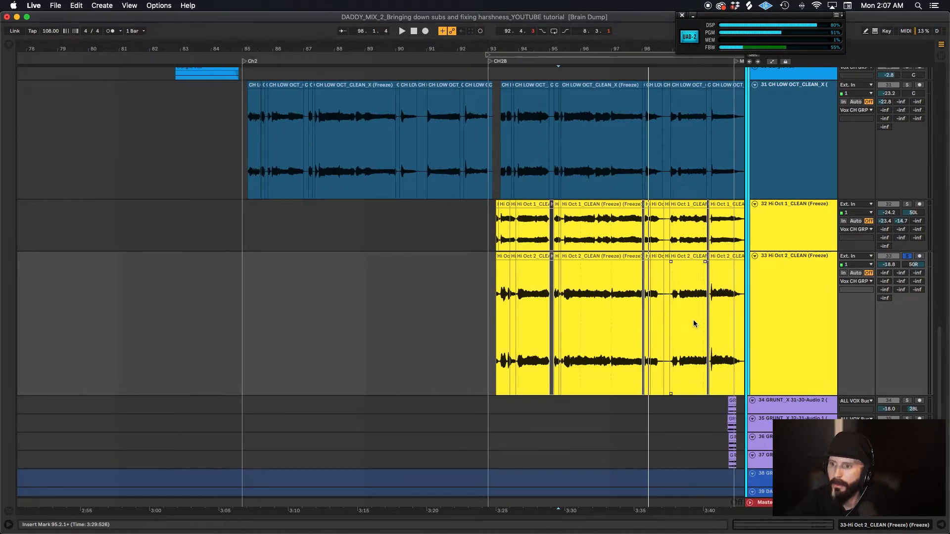
scroll(693, 320, "right", 3)
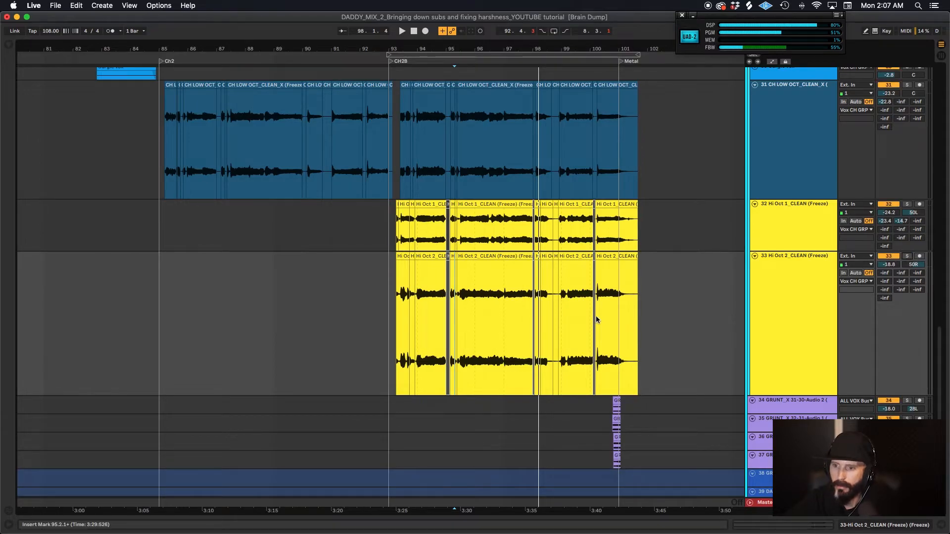
scroll(595, 318, "up", 8)
scroll(594, 319, "up", 20)
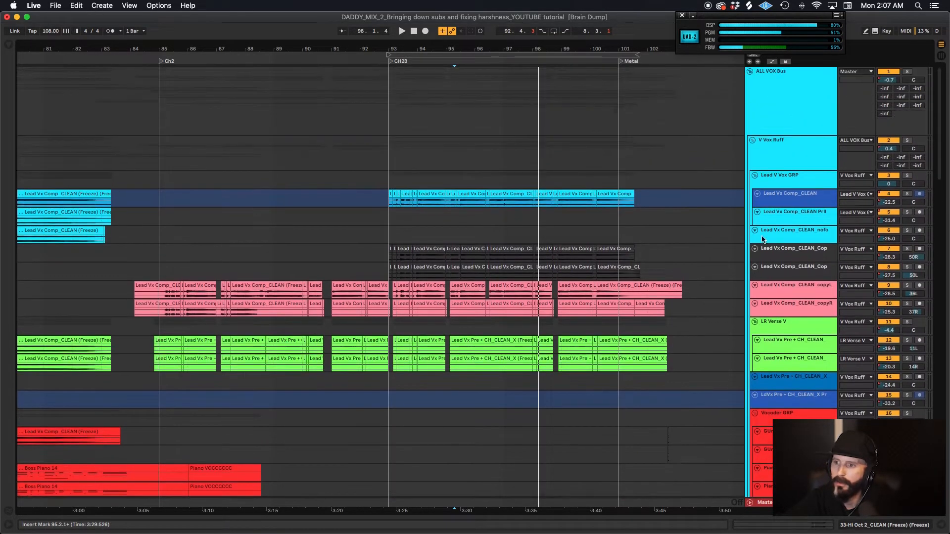
left_click(811, 193)
left_click_drag(806, 207, 806, 282)
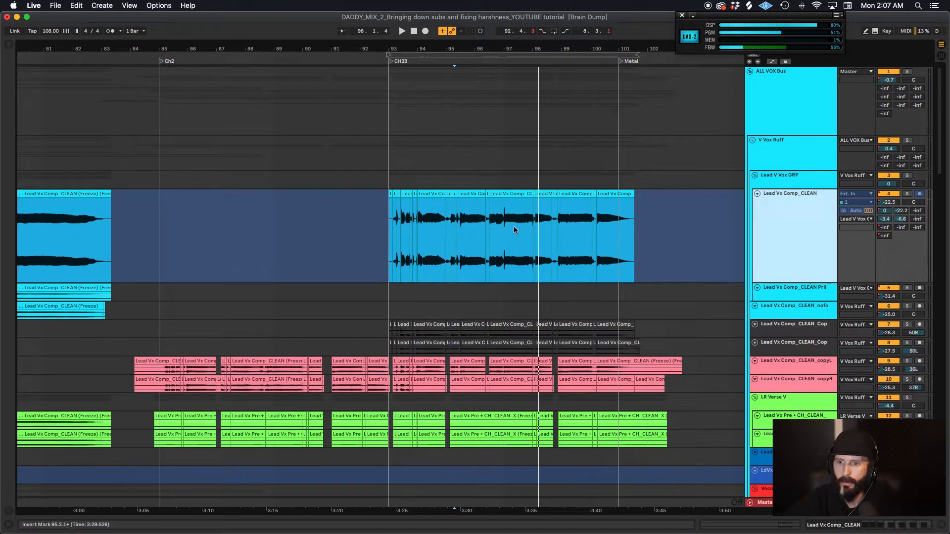
Solo Lead Vx Comp_CLEAN, show its device chain and play it from just before the CH2B marker
left_click(907, 193)
double_click(800, 229)
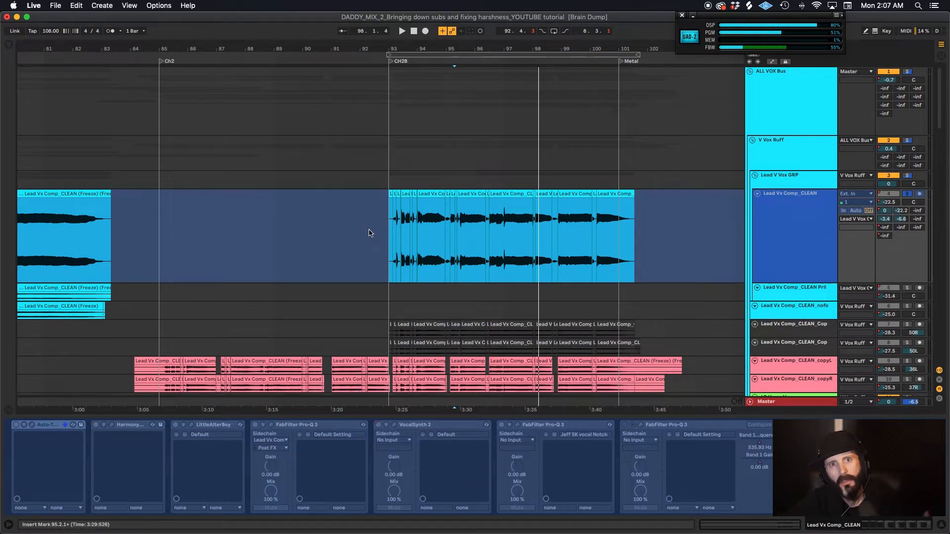
left_click(385, 234)
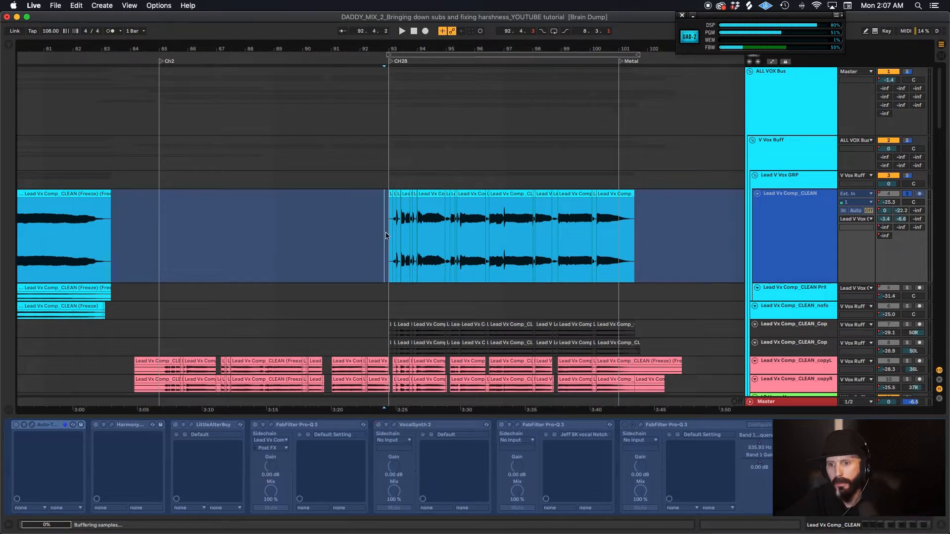
key("space")
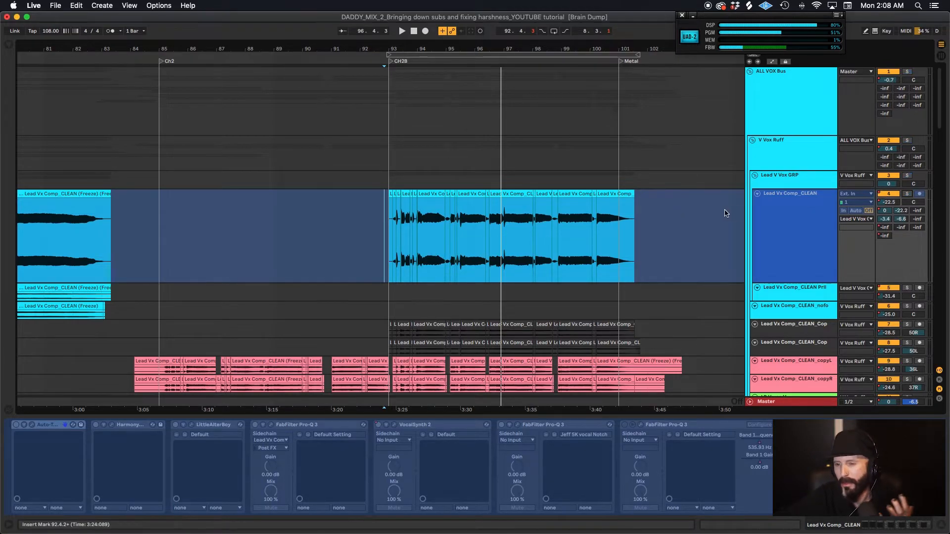
Select Lead Vx Comp_CLEAN_Cop tracks 7 and 8 together and enlarge both lanes
scroll(723, 210, "down", 3)
left_click(784, 257)
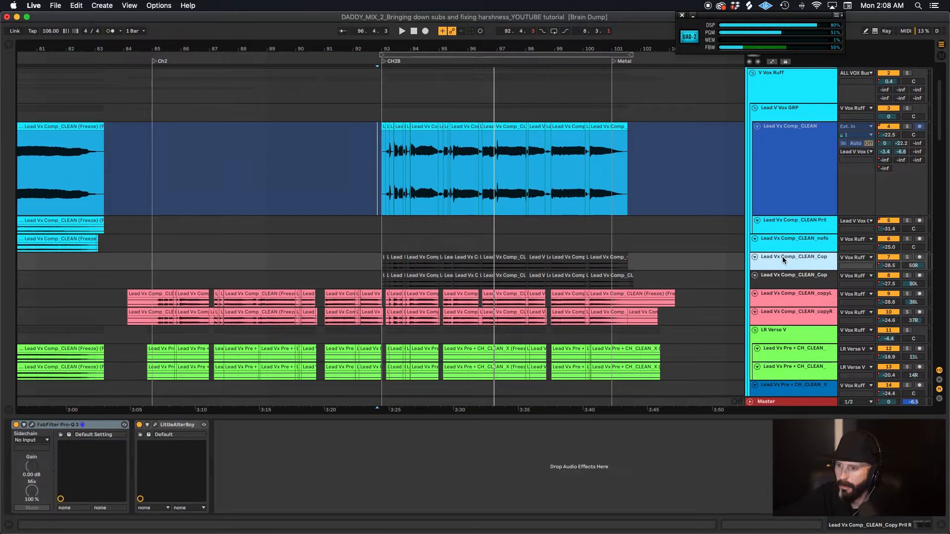
left_click(792, 278)
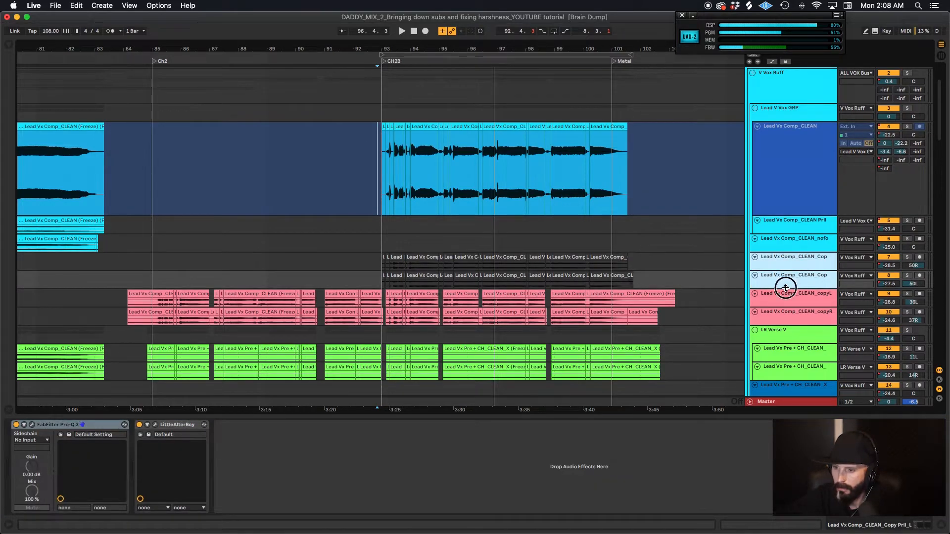
left_click_drag(785, 288, 787, 343)
left_click(794, 311)
scroll(539, 306, "up", 5)
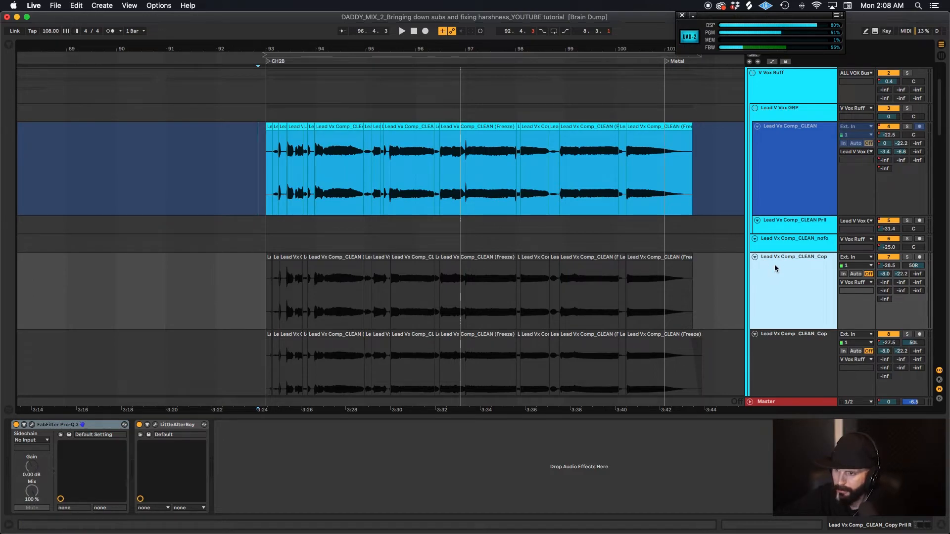
Solo Lead Vx Comp_CLEAN_Cop track 7 and play it from the start of the CH2B section
left_click(911, 266)
left_click(907, 257)
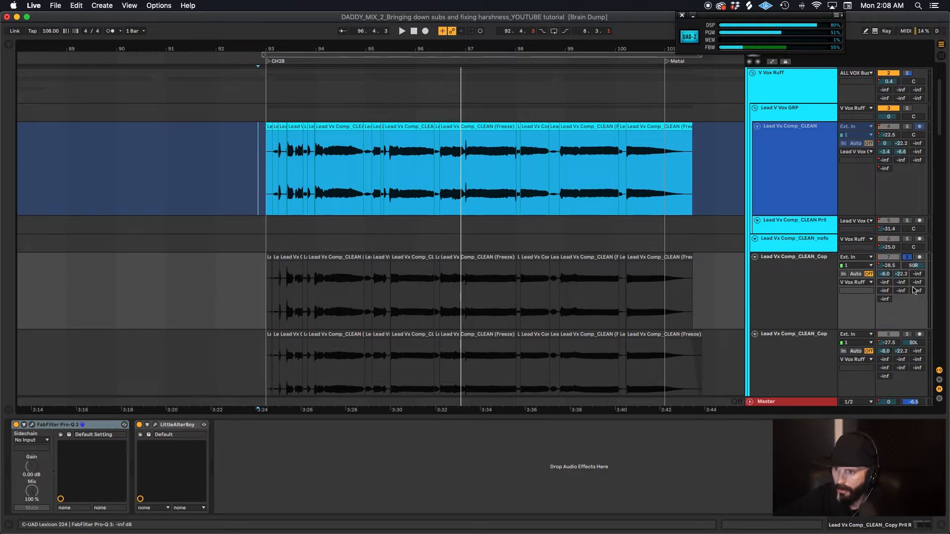
left_click(816, 362)
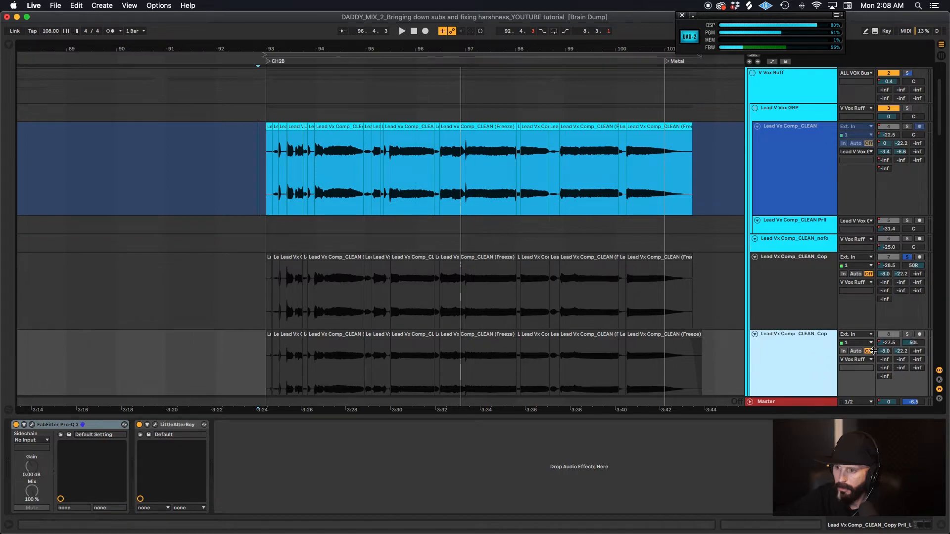
left_click(772, 292)
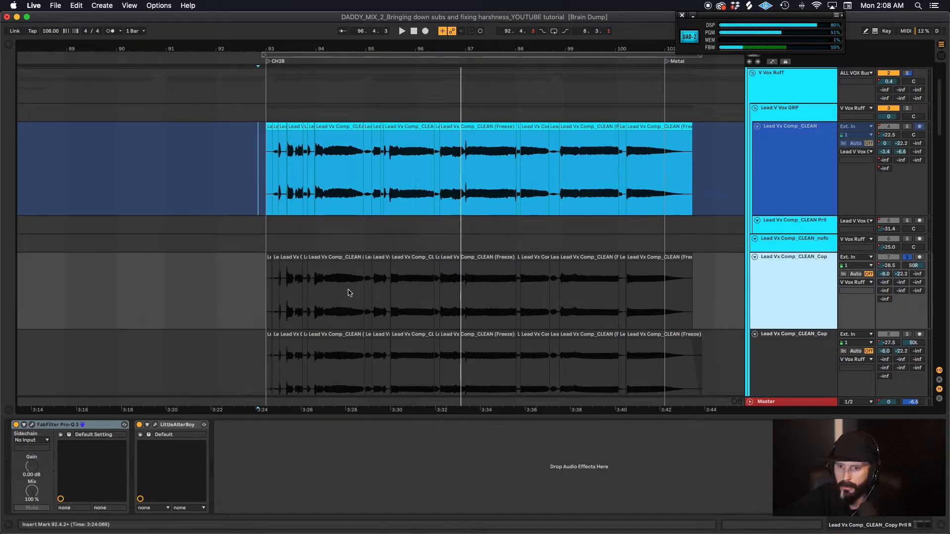
left_click(272, 288)
key("space")
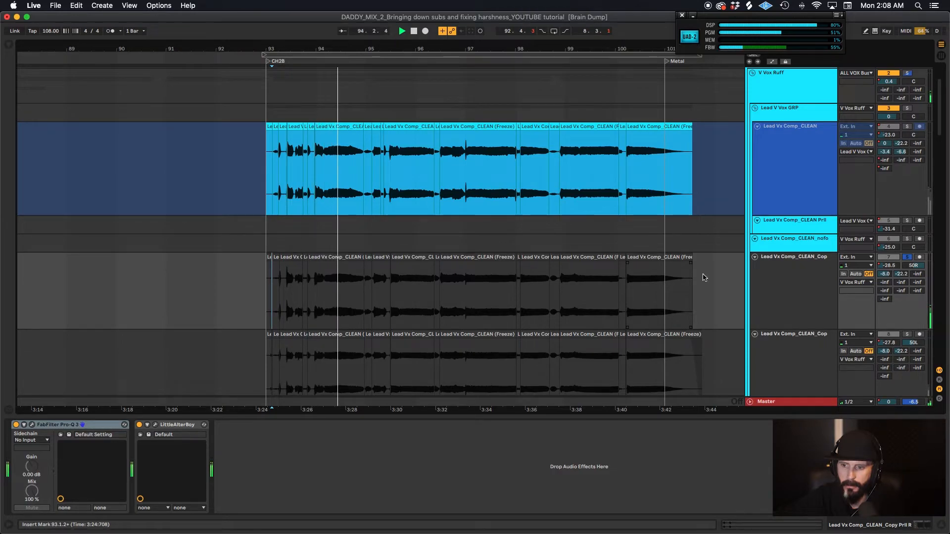
Open the LittleAlterBoy plug-in on Lead Vx Comp_CLEAN_Cop track 7 and move its window clear of the chorus copy lanes
left_click(777, 285)
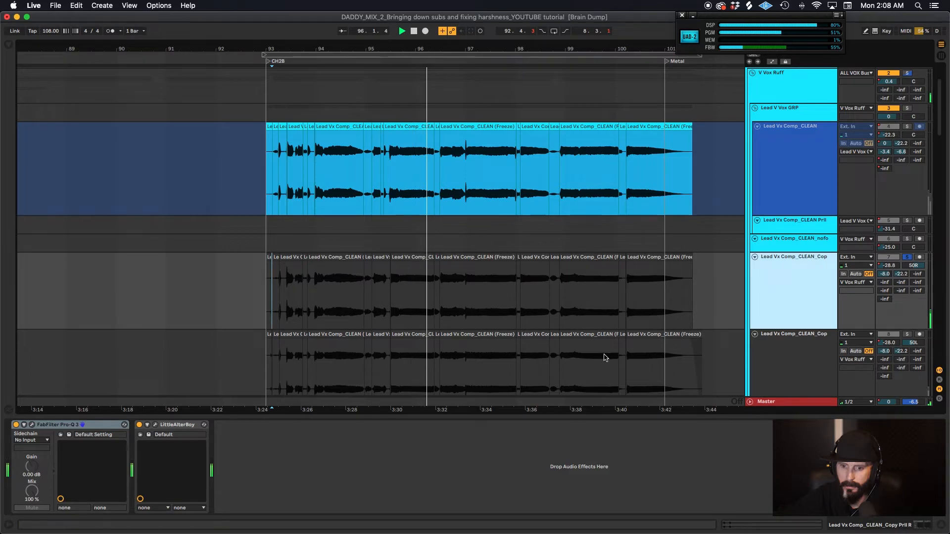
left_click(155, 425)
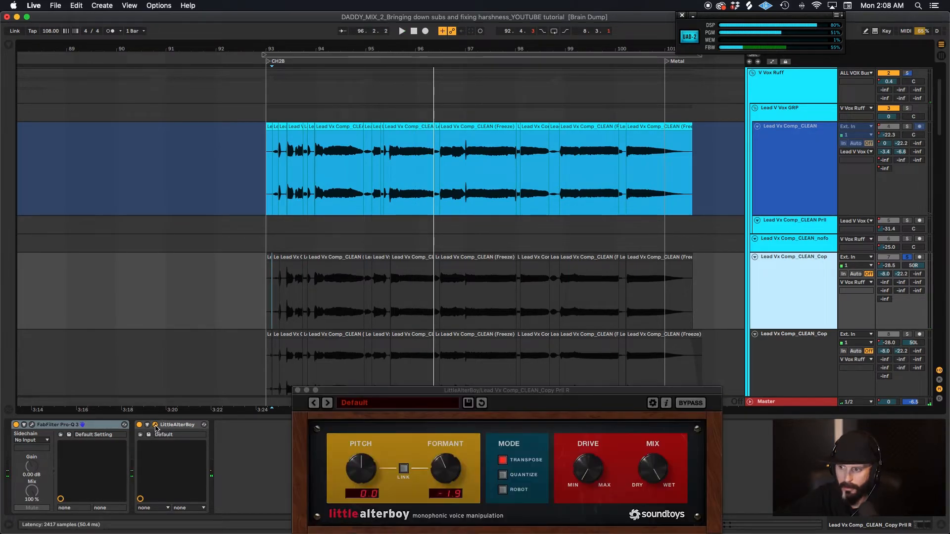
left_click_drag(369, 393, 76, 61)
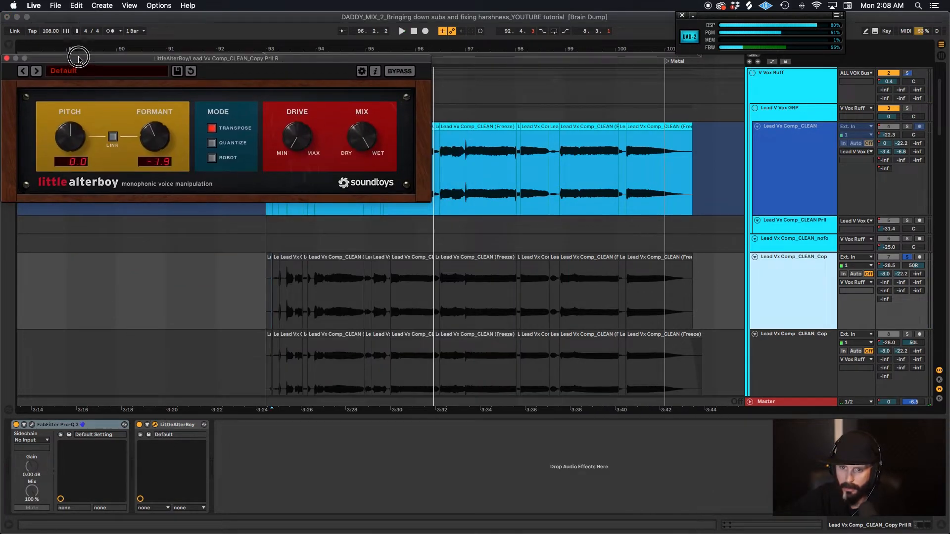
Switch the solo to Lead Vx Comp_CLEAN_Cop track 8 and play it from the start of CH2B
left_click(934, 337)
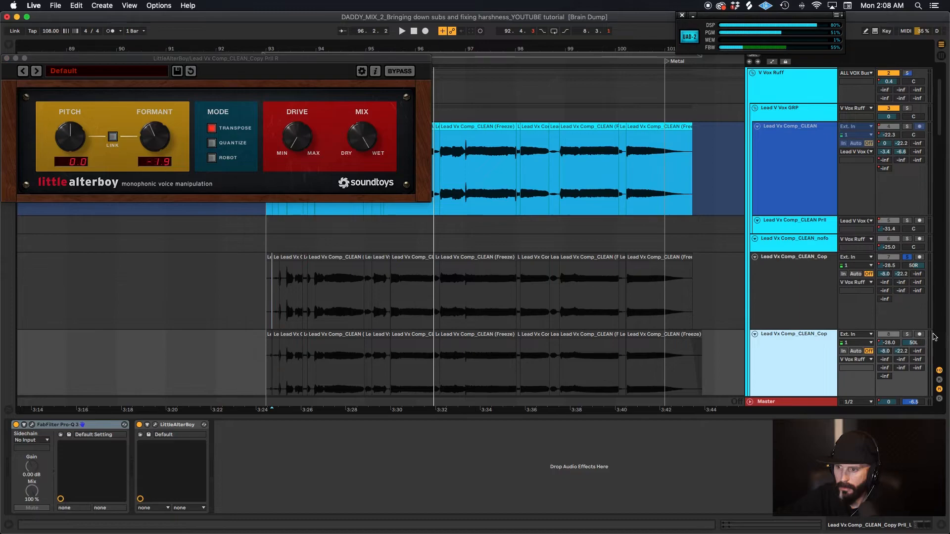
left_click(907, 335)
key("space")
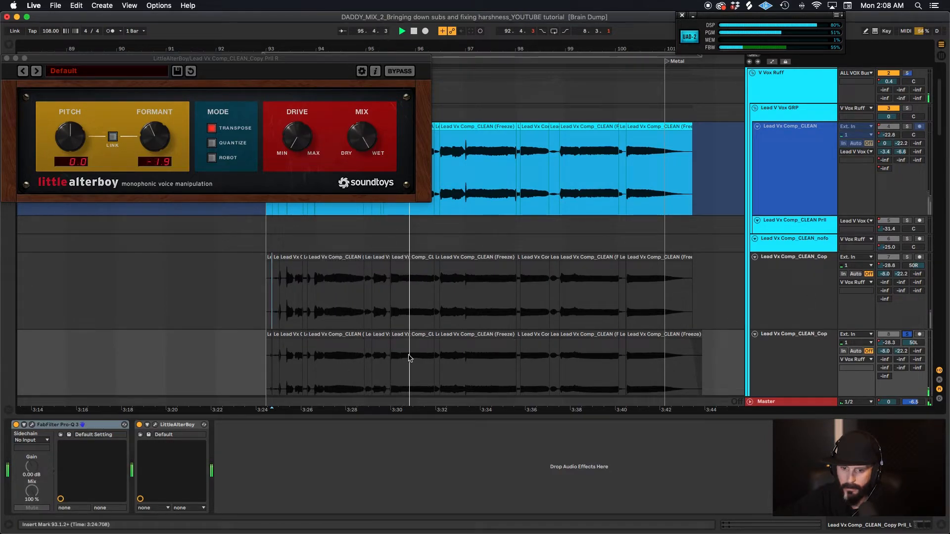
Open LittleAlterBoy on track 8 to compare its formant setting with track 7's, and close both plug-in windows
left_click(155, 425)
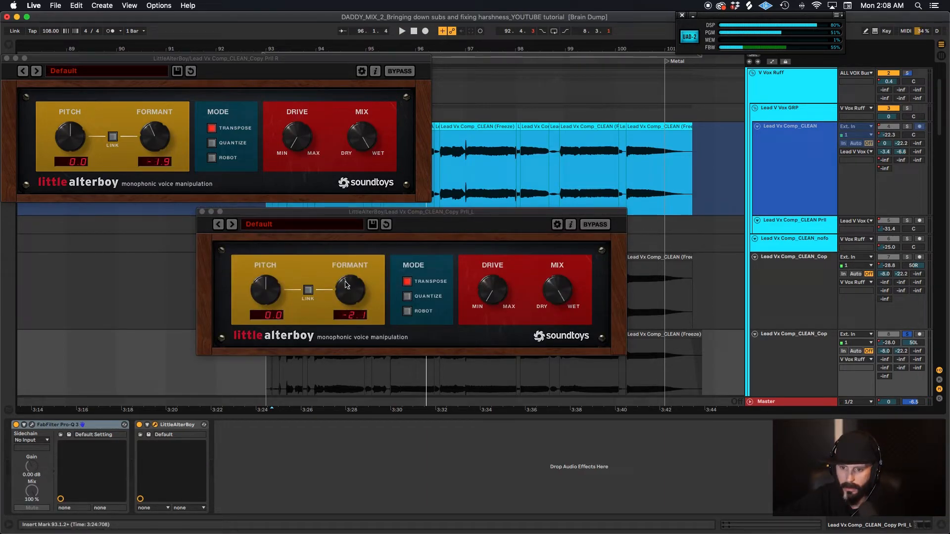
left_click(202, 213)
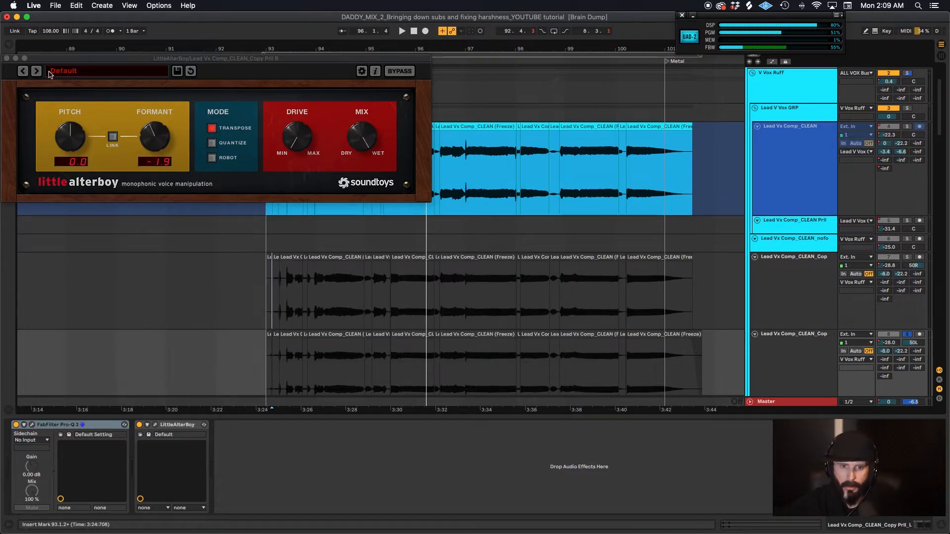
left_click(7, 59)
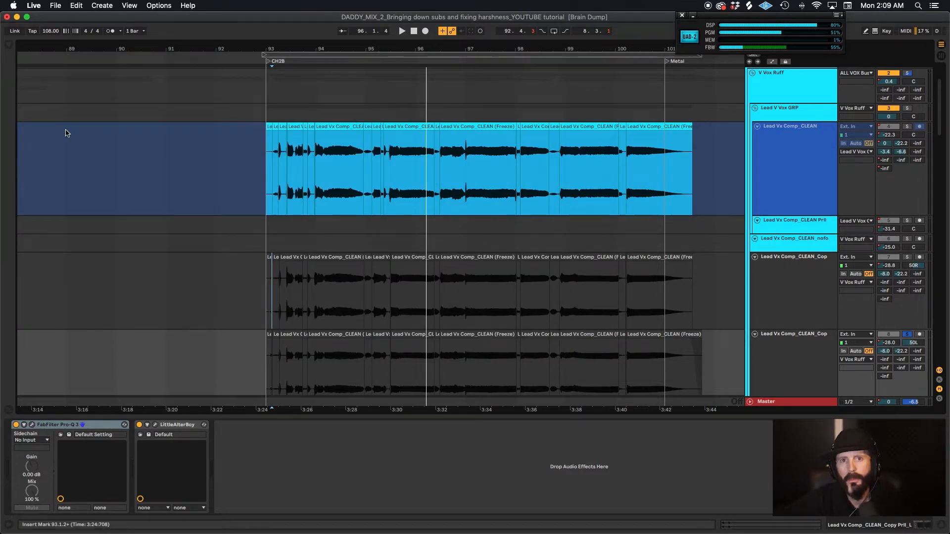
Turn off the solo on track 8, select Lead Vx Comp_CLEAN_copyL and copyR together and enlarge both lanes
scroll(109, 185, "down", 5)
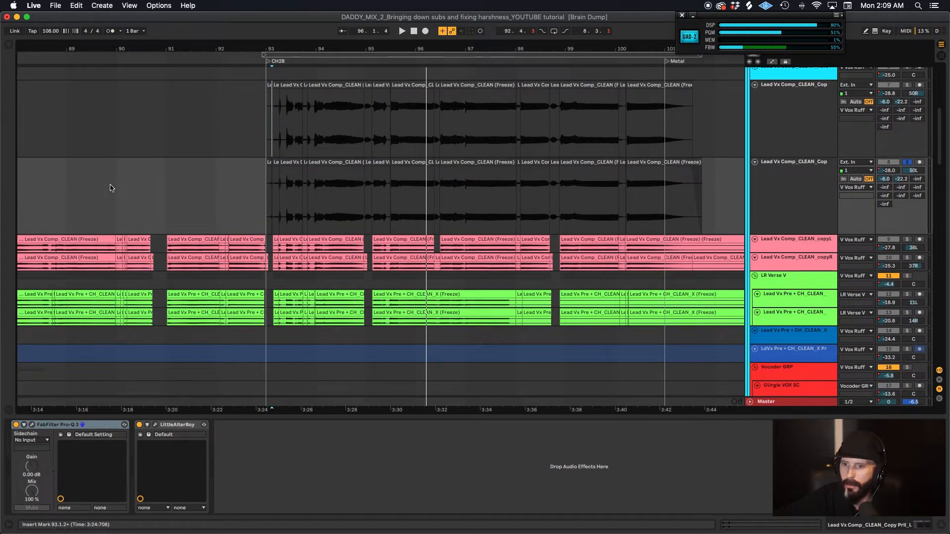
scroll(110, 188, "up", 1)
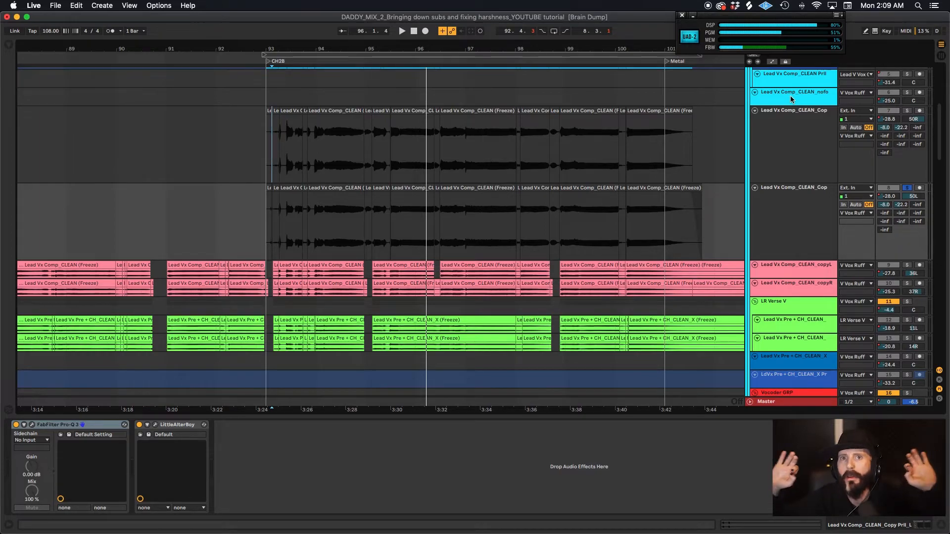
left_click(906, 188)
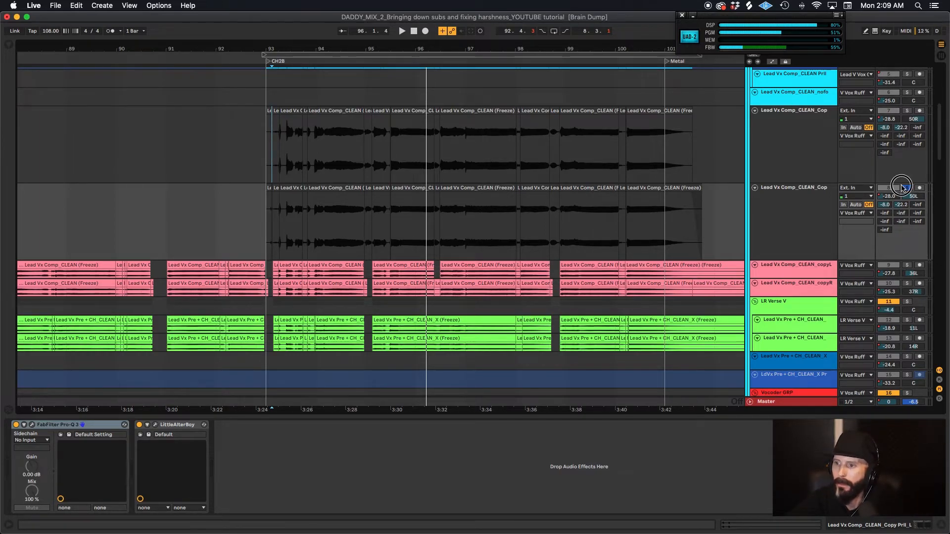
left_click(814, 271)
left_click(812, 286, "shift")
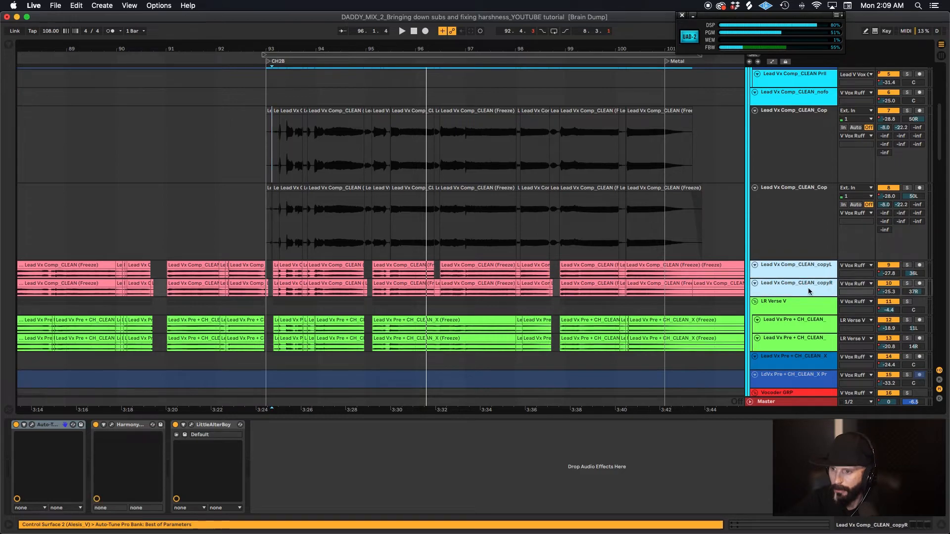
left_click_drag(804, 297, 804, 340)
scroll(705, 295, "down", 2)
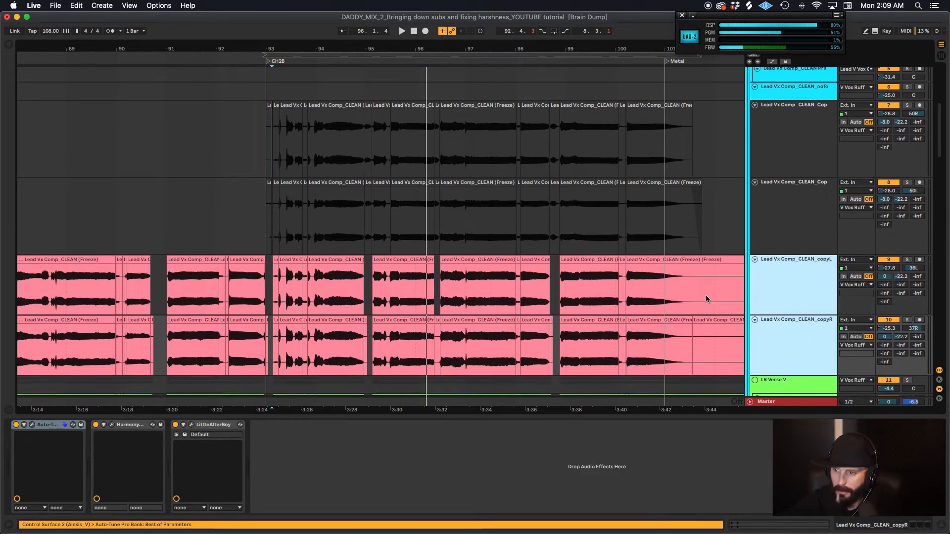
Solo Lead Vx Comp_CLEAN_copyL and play it from its clip starting at 93.2.1
left_click(884, 255)
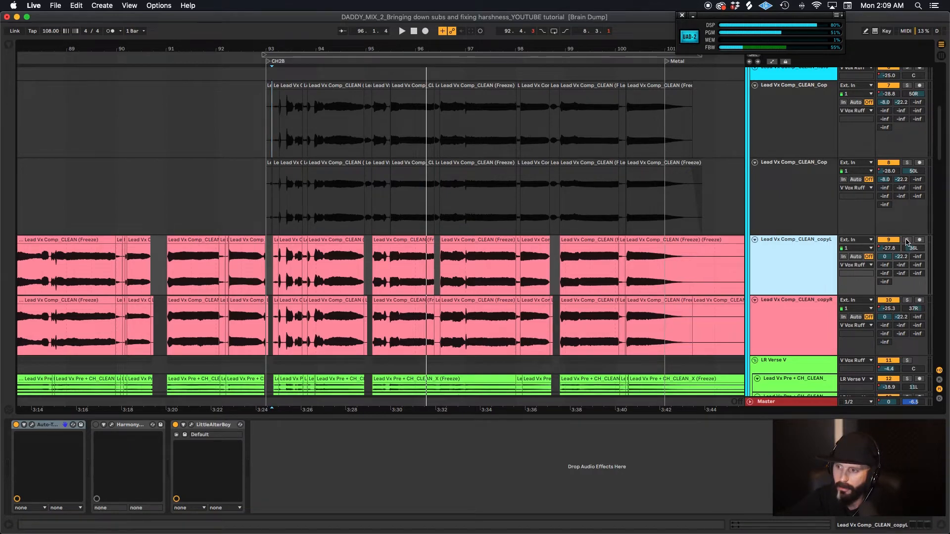
left_click(907, 241)
left_click(286, 241)
key("space")
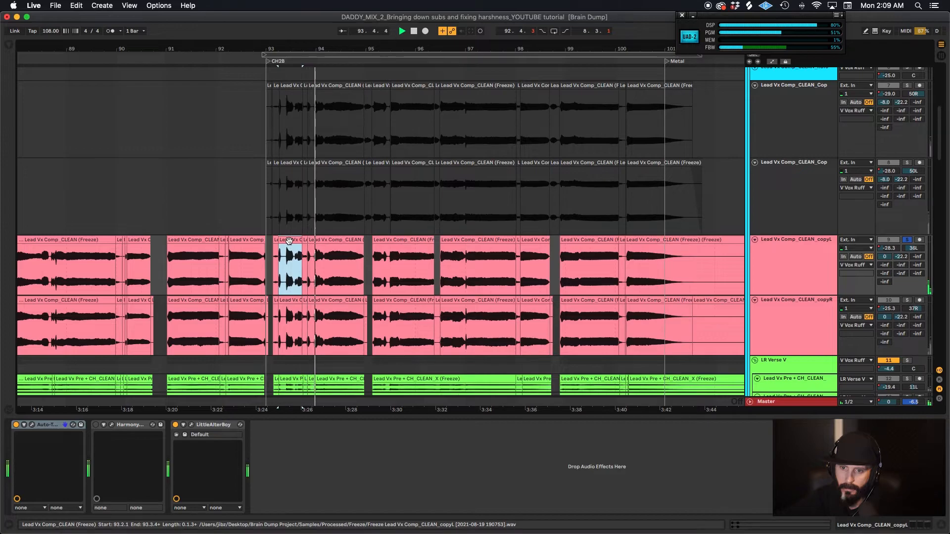
Open Auto-Tune Pro on Lead Vx Comp_CLEAN_copyL to review its retune settings, and close the plug-in window
left_click(777, 267)
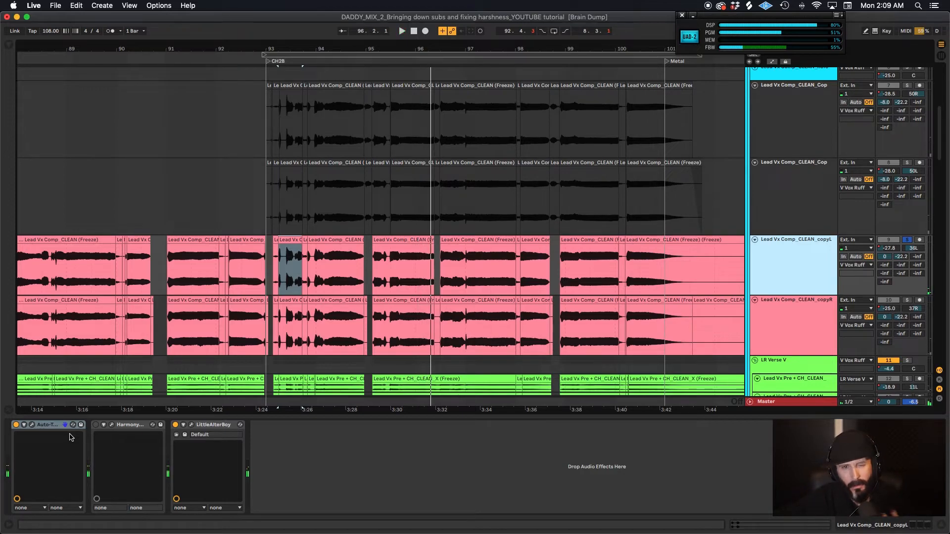
left_click(32, 426)
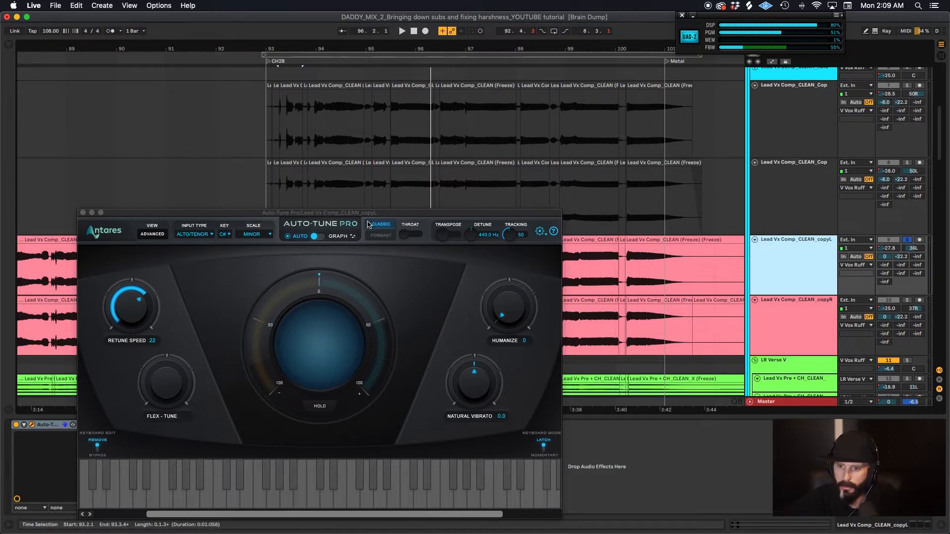
left_click(83, 214)
Open LittleAlterBoy on Lead Vx Comp_CLEAN_copyL and move its window clear of the pink vocal lanes
left_click(184, 427)
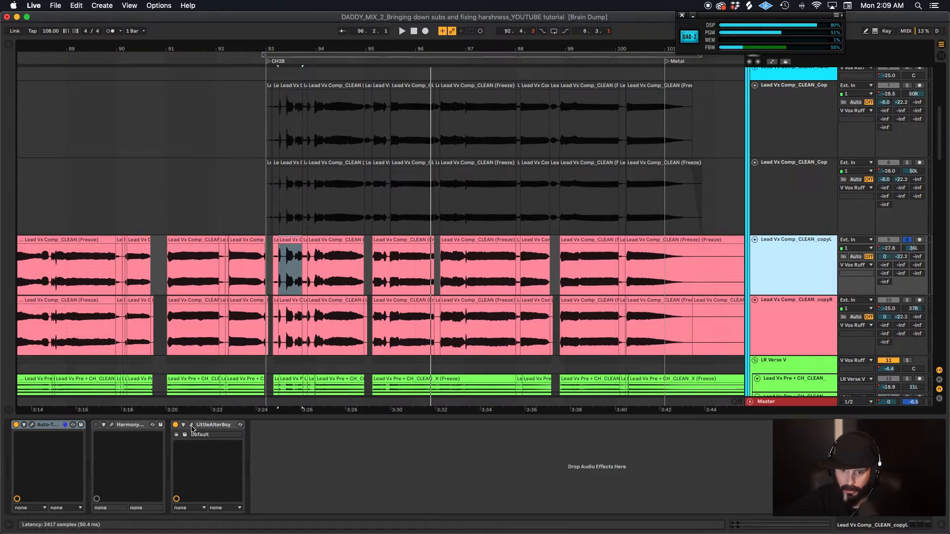
left_click(191, 426)
left_click_drag(328, 308, 296, 144)
left_click_drag(288, 107, 185, 41)
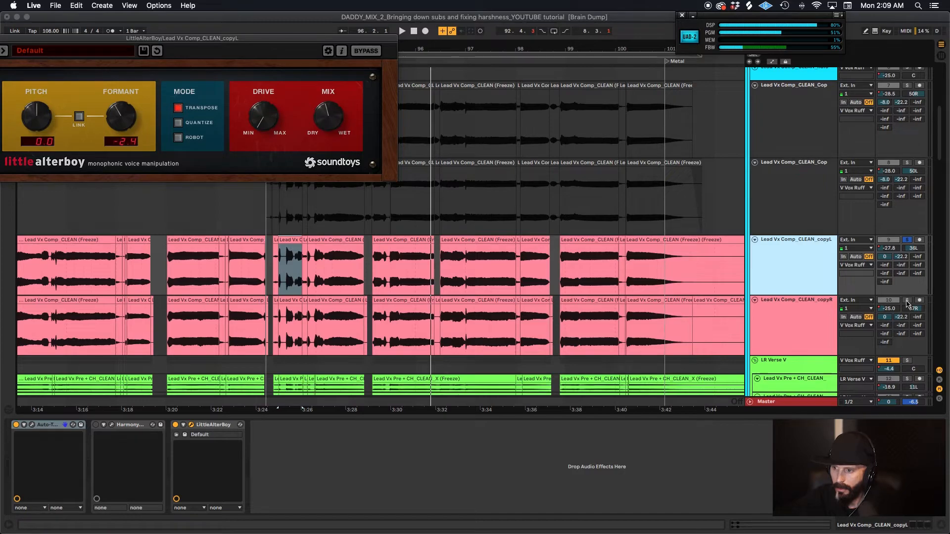
Switch the solo to Lead Vx Comp_CLEAN_copyR and play it from 93.2.1
left_click(907, 302)
left_click(811, 327)
key("space")
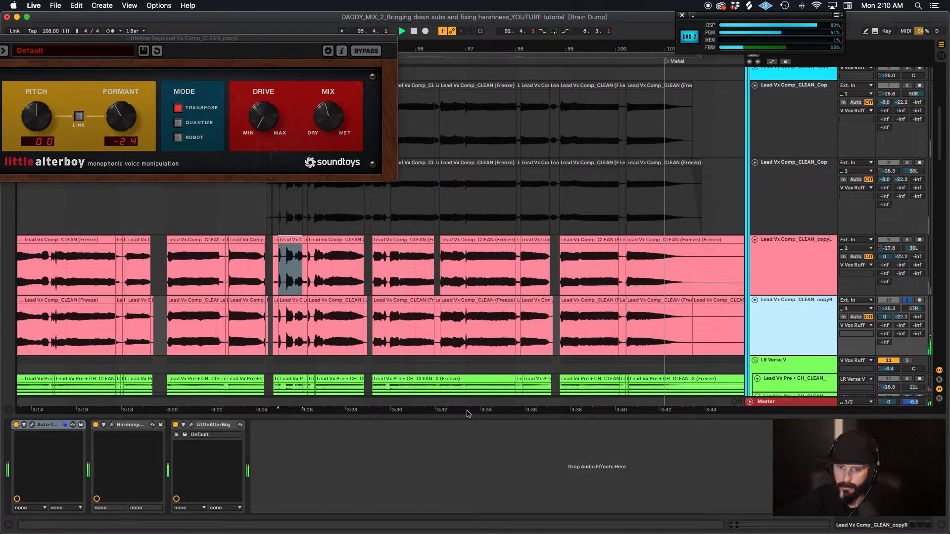
Review Auto-Tune Pro and the Harmony Engine voices on Lead Vx Comp_CLEAN_copyR, closing each window after checking it
left_click(31, 426)
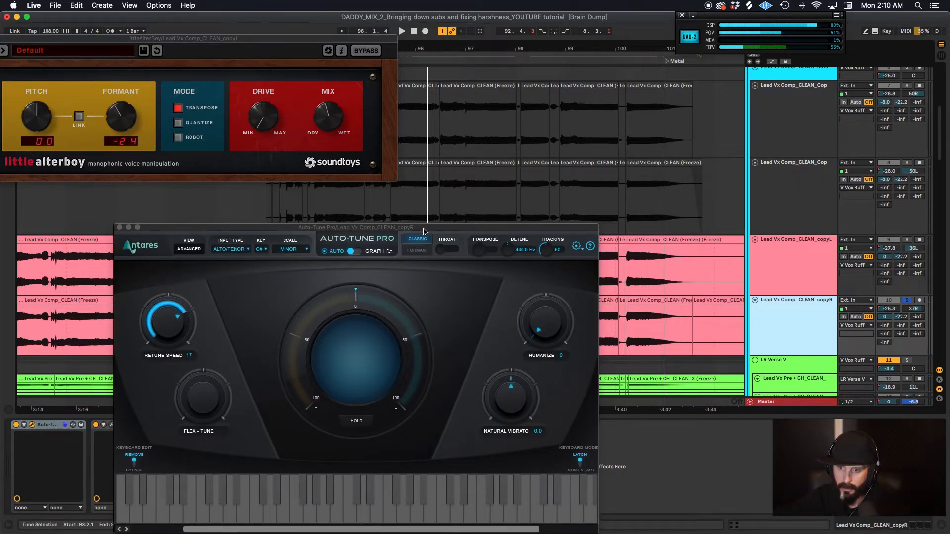
left_click(119, 229)
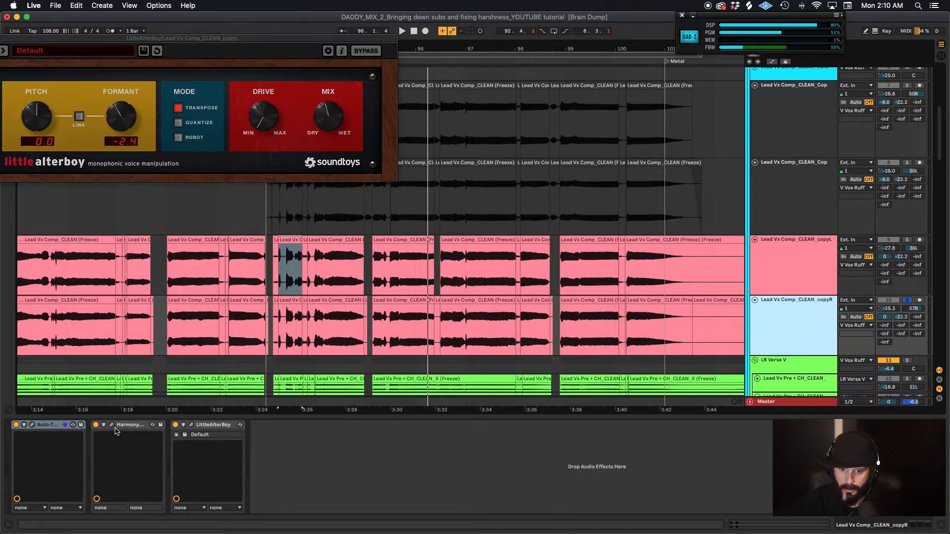
left_click(111, 426)
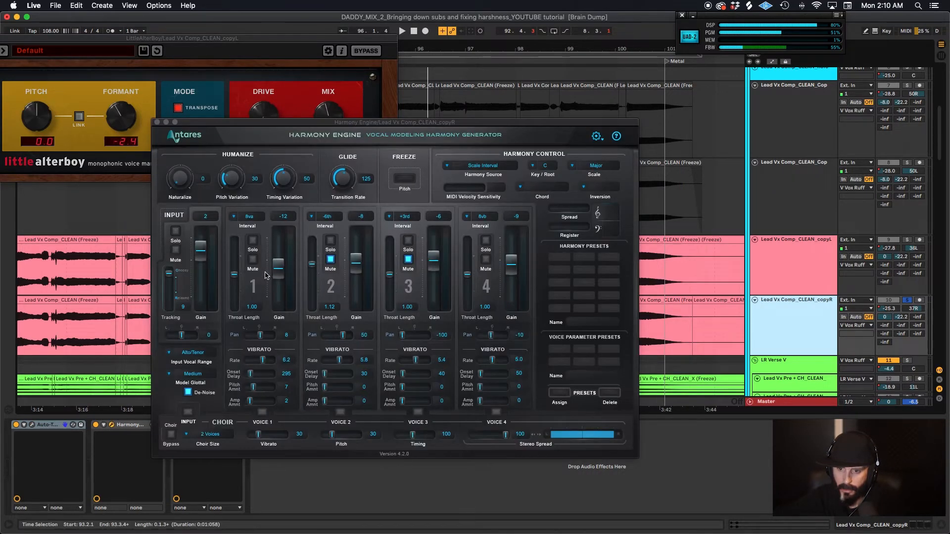
left_click(485, 289)
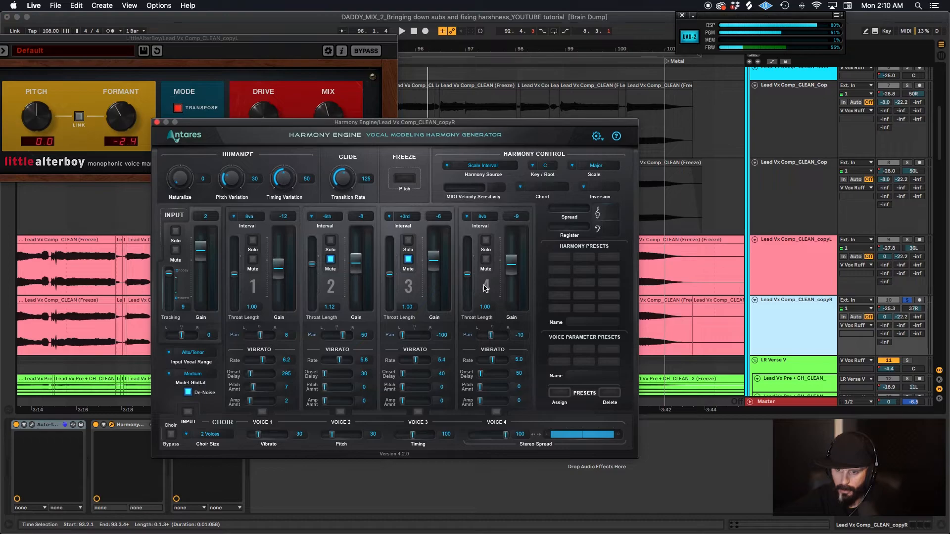
left_click(157, 123)
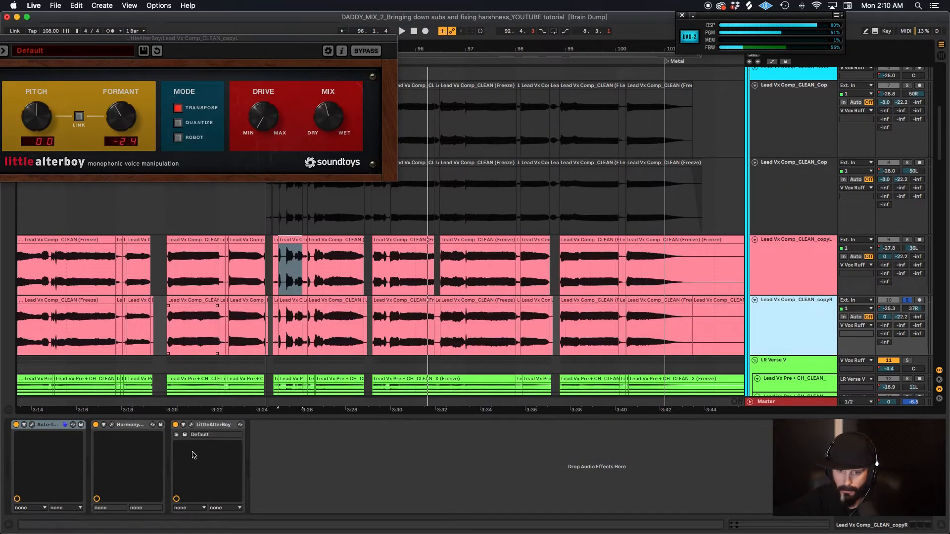
Open LittleAlterBoy on copyR to compare its formant setting with copyL's, and close both plug-in windows
left_click(191, 425)
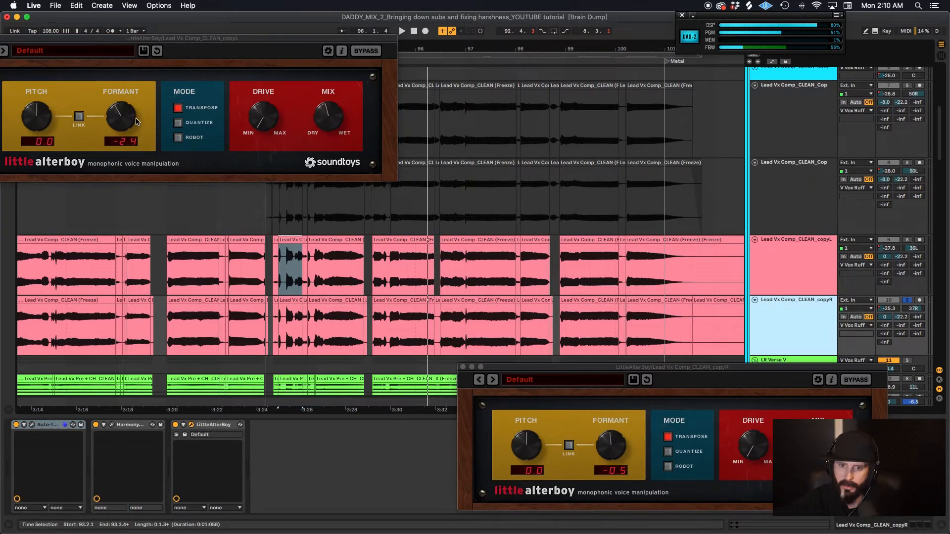
left_click(462, 367)
left_click_drag(12, 39, 37, 40)
left_click(25, 38)
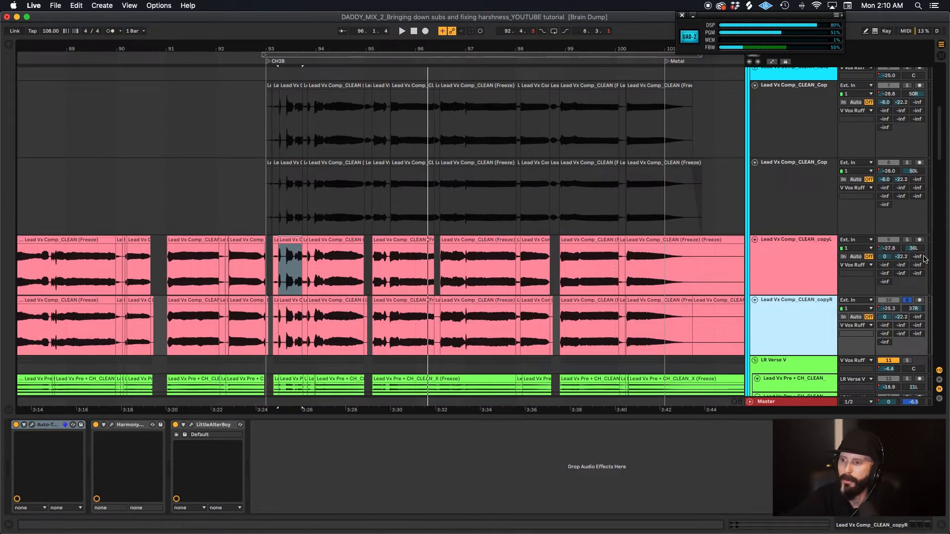
Solo copyL together with copyR to hear the panned pair, and turn both solos off
left_click(907, 242)
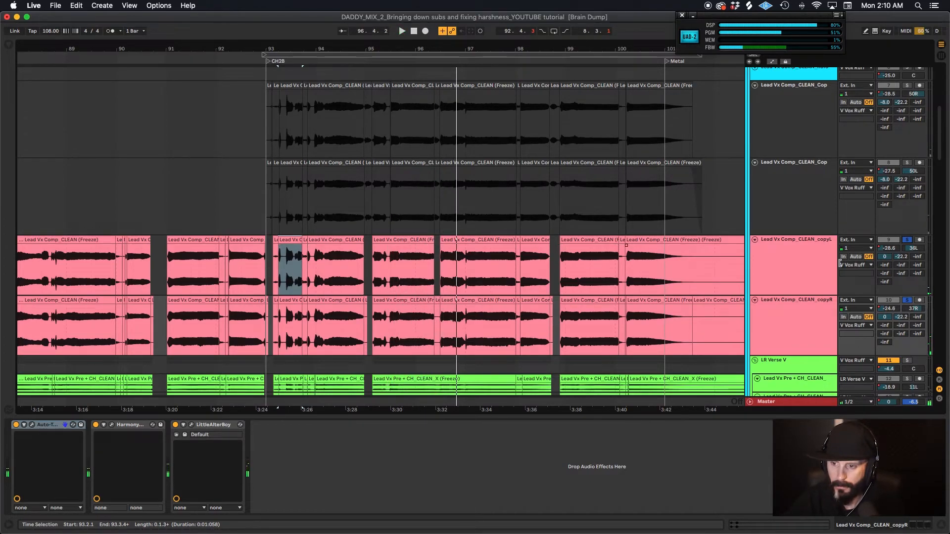
left_click(911, 239)
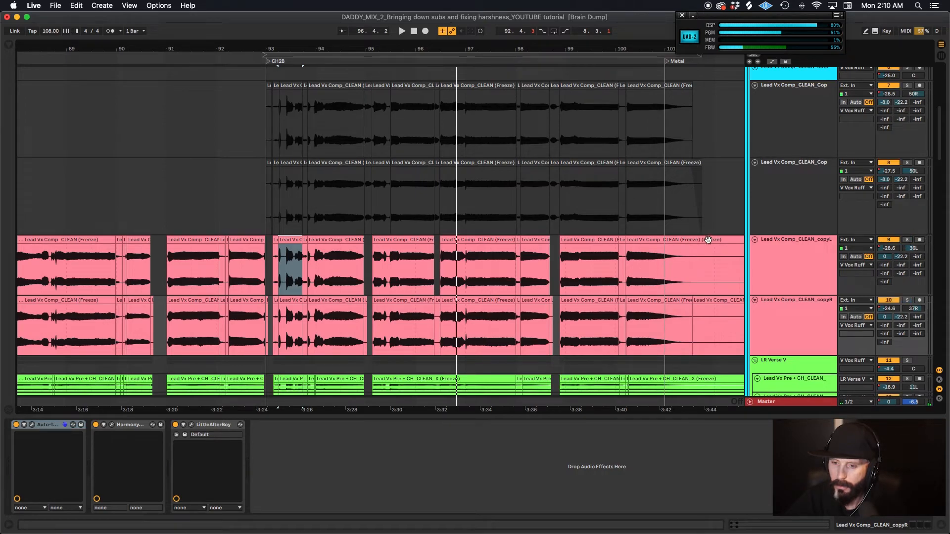
Select the two Lead Vx Pre + CH_CLEAN tracks inside the LR Verse V group and enlarge both lanes
scroll(705, 239, "down", 4)
left_click(787, 254)
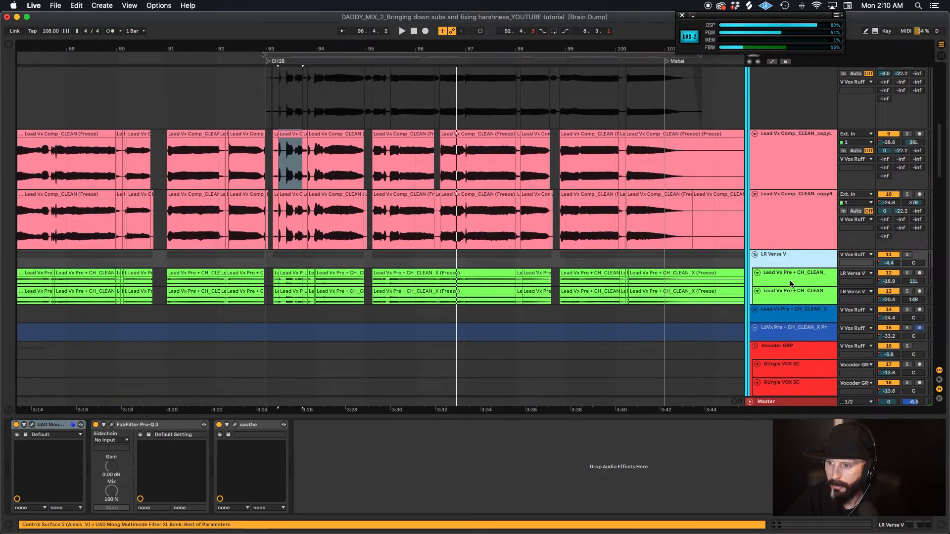
left_click(789, 281)
left_click(791, 294, "shift")
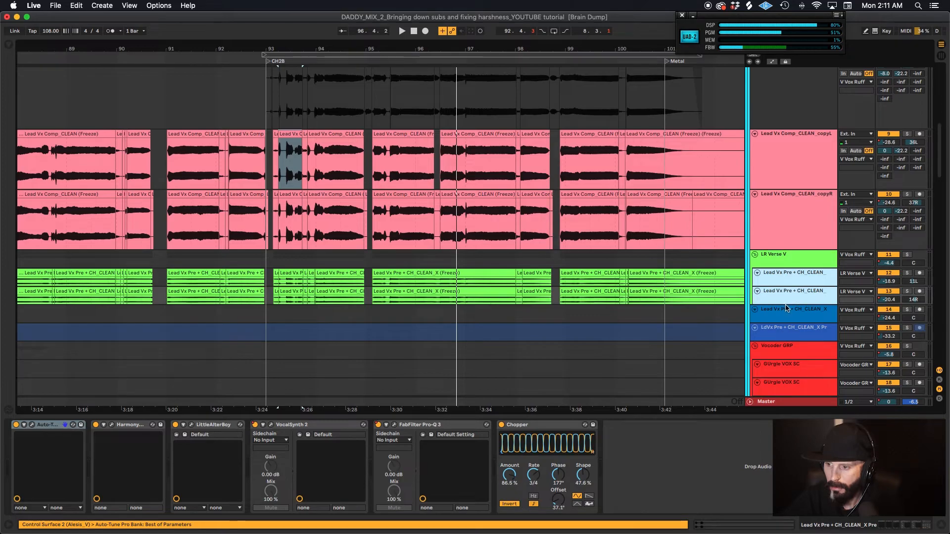
key("u")
Solo the LR Verse V group and play it from the clip starting at 93.1.3
left_click(797, 255)
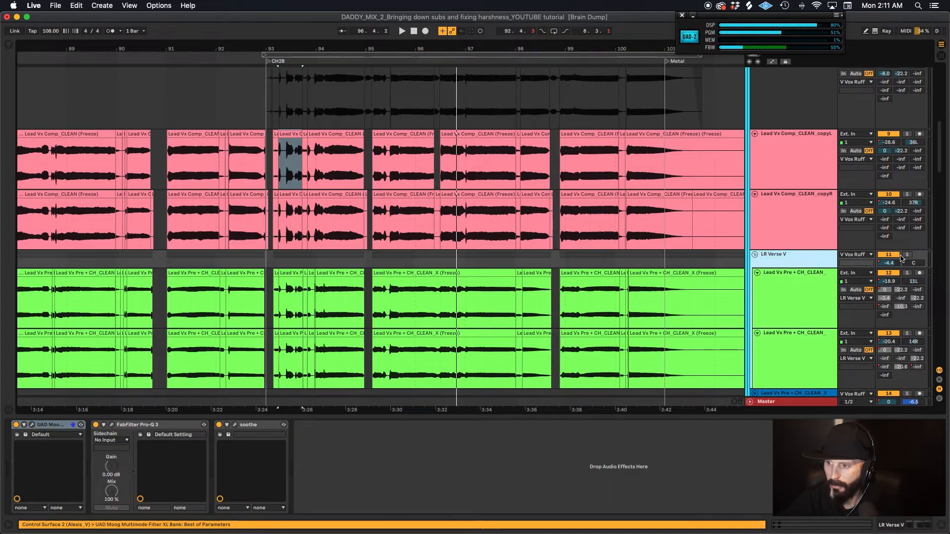
left_click(906, 255)
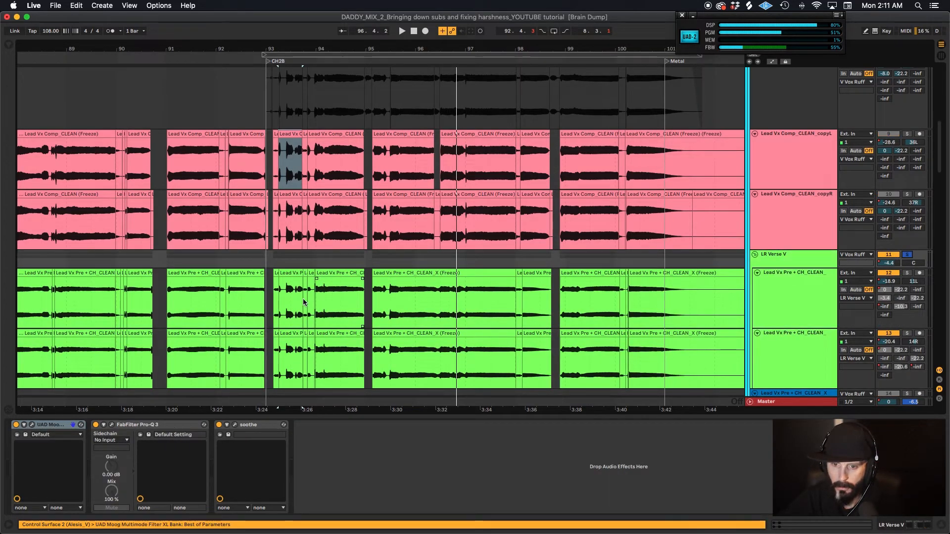
left_click(277, 274)
key("space")
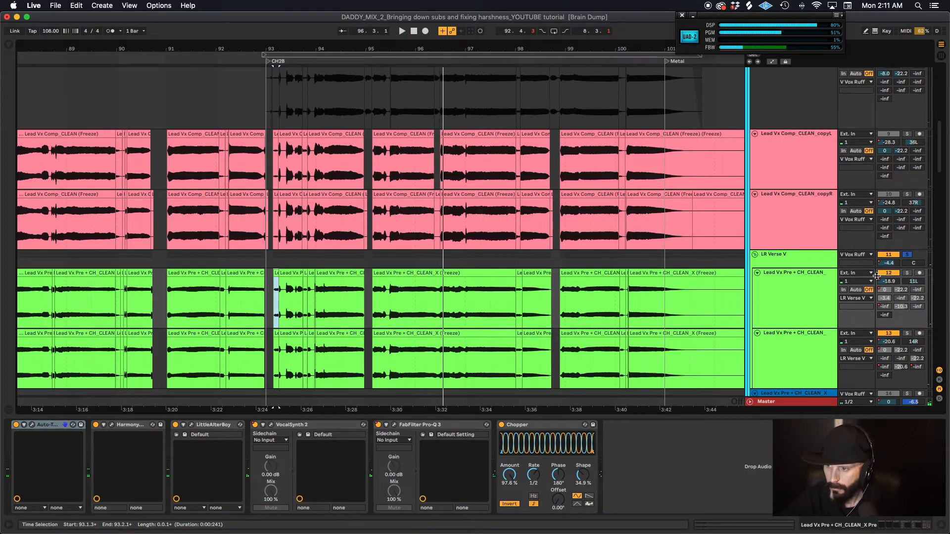
Solo Lead Vx Pre + CH_CLEAN track 12, play it, and go through its effects from Harmony Engine to Chopper
left_click(907, 273)
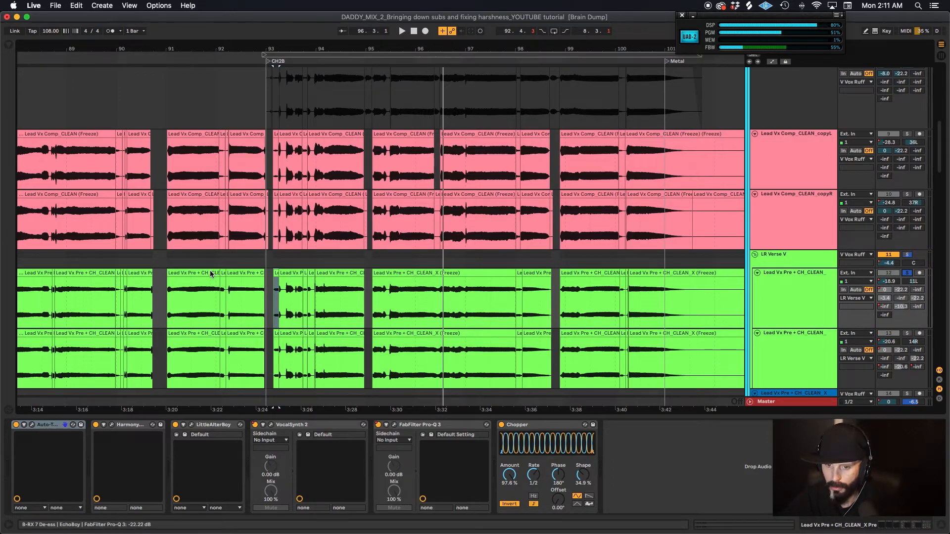
key("space")
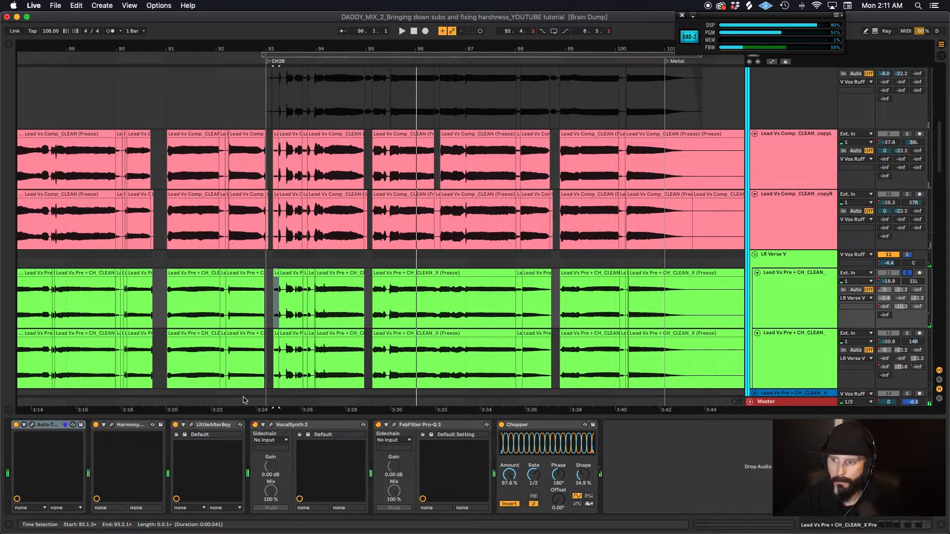
left_click(142, 427)
left_click(208, 426)
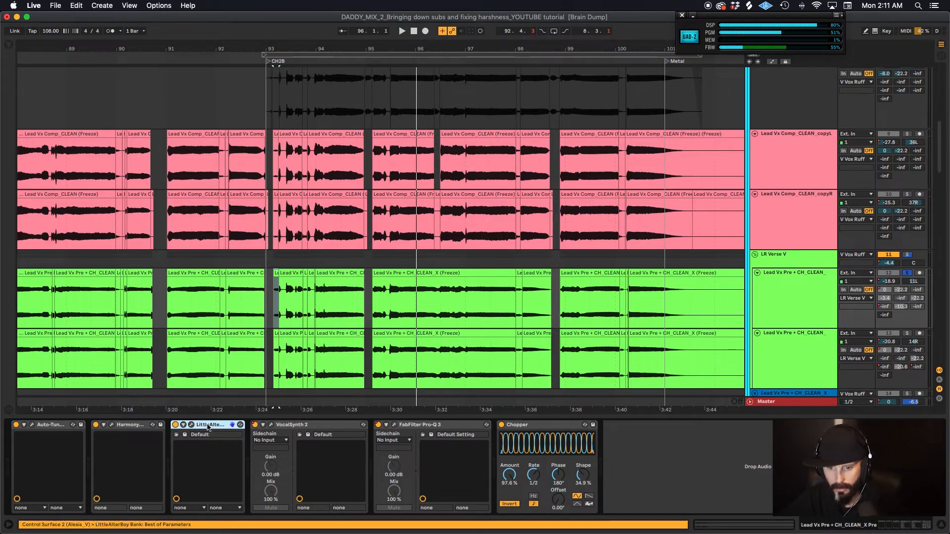
left_click(321, 427)
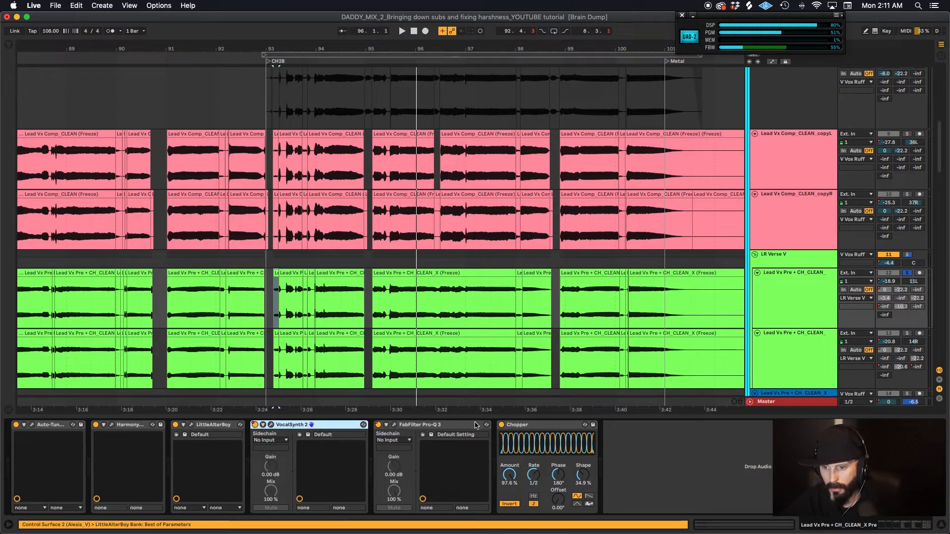
left_click(533, 427)
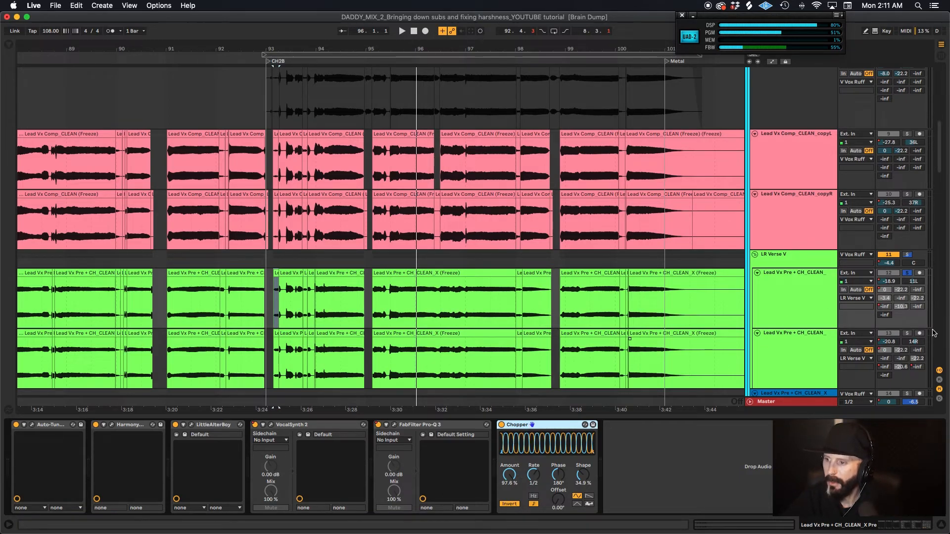
Switch the solo to Lead Vx Pre + CH_CLEAN track 13, play it, and compare its Chopper settings with track 12's
left_click(907, 333)
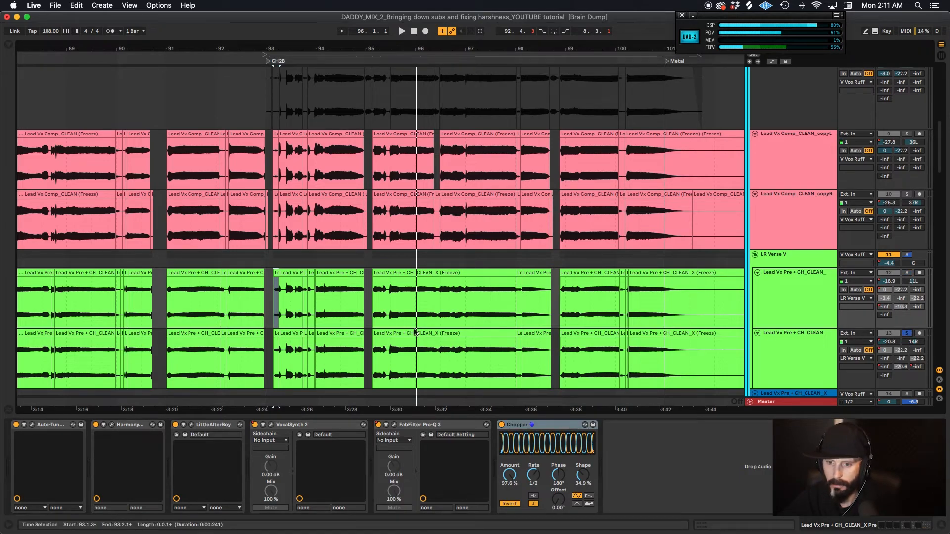
key("space")
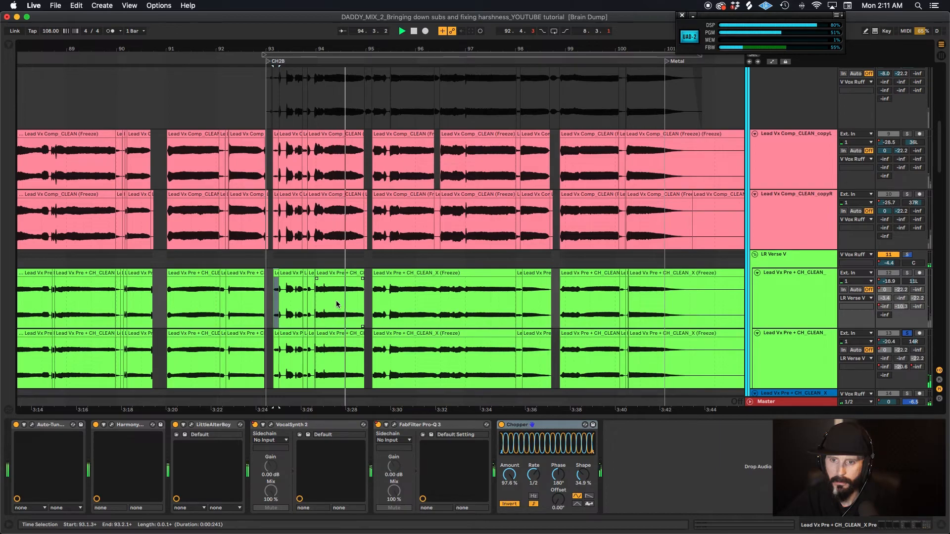
left_click(802, 355)
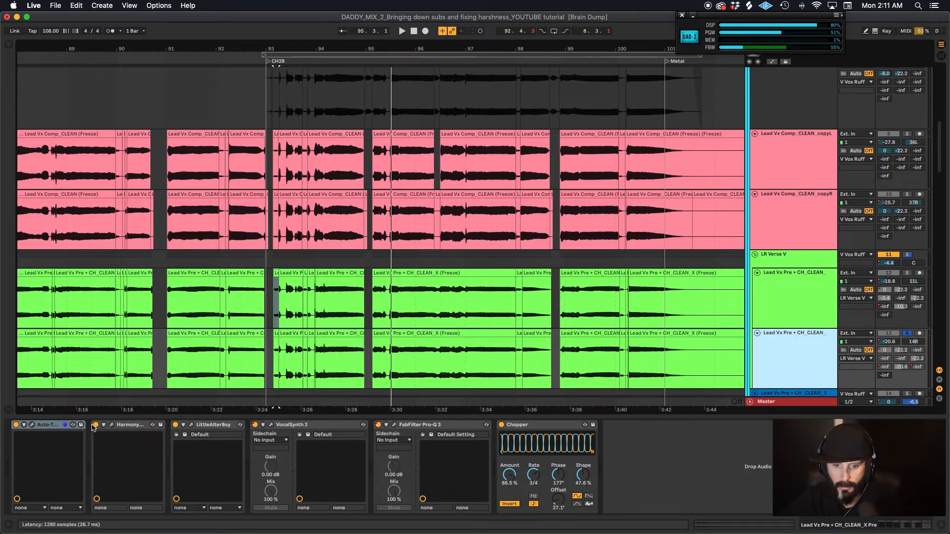
left_click(532, 426)
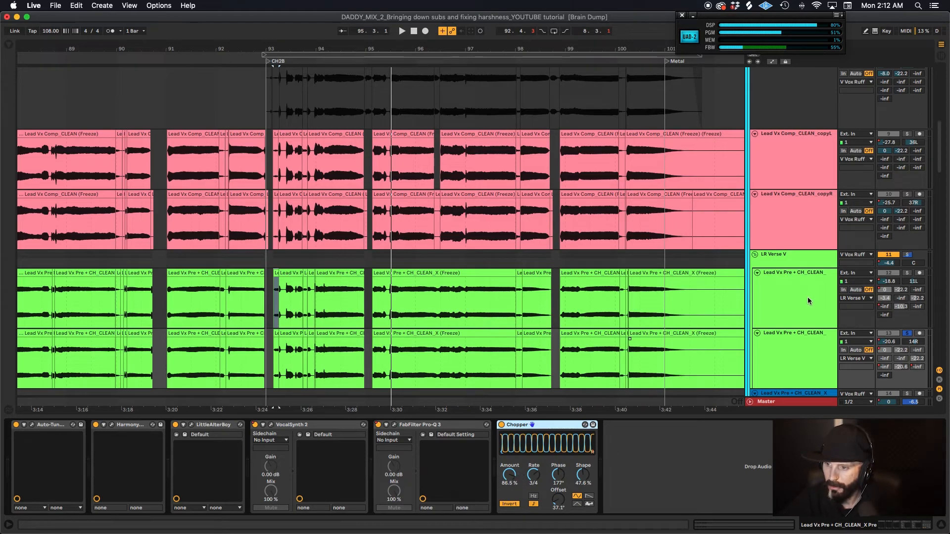
left_click(806, 367)
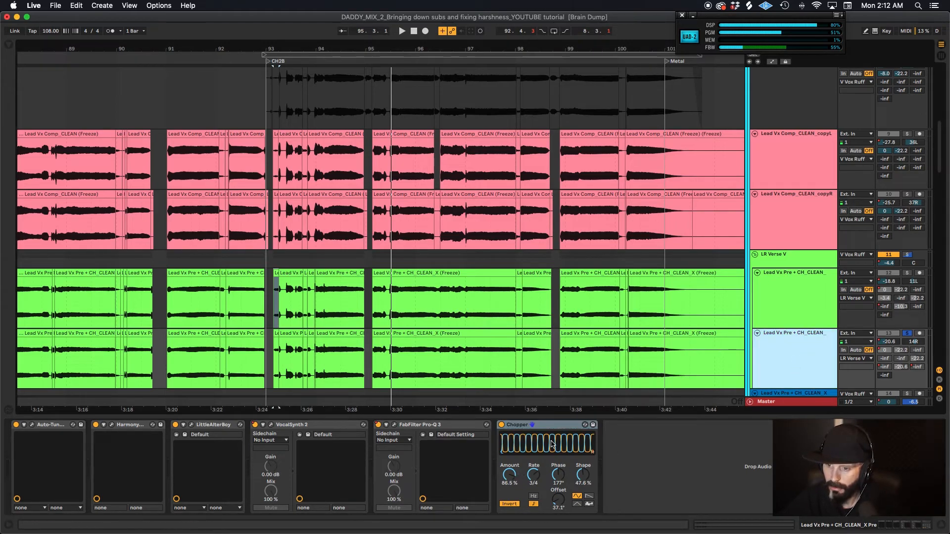
left_click(787, 302)
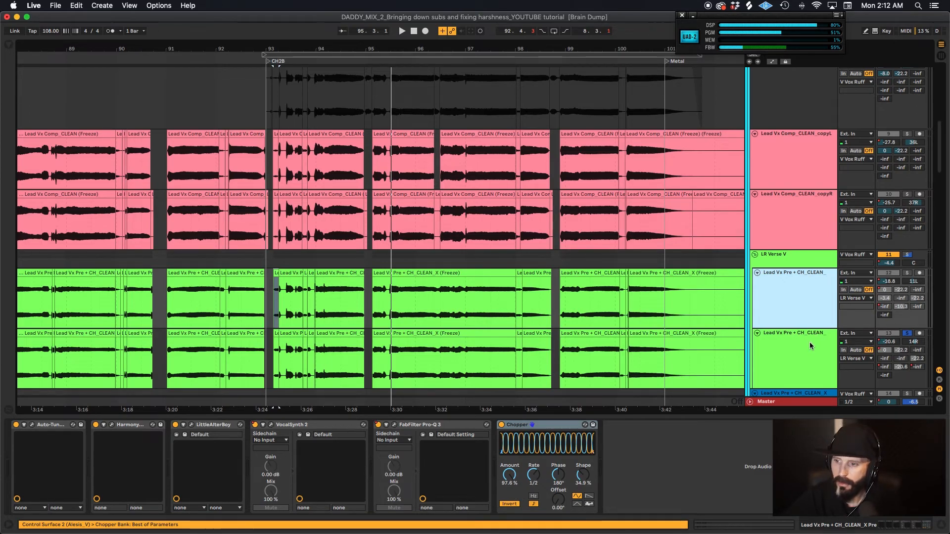
Solo the whole LR Verse V group, play both tracks together from 93.1.3, and turn the solo off
left_click(908, 256)
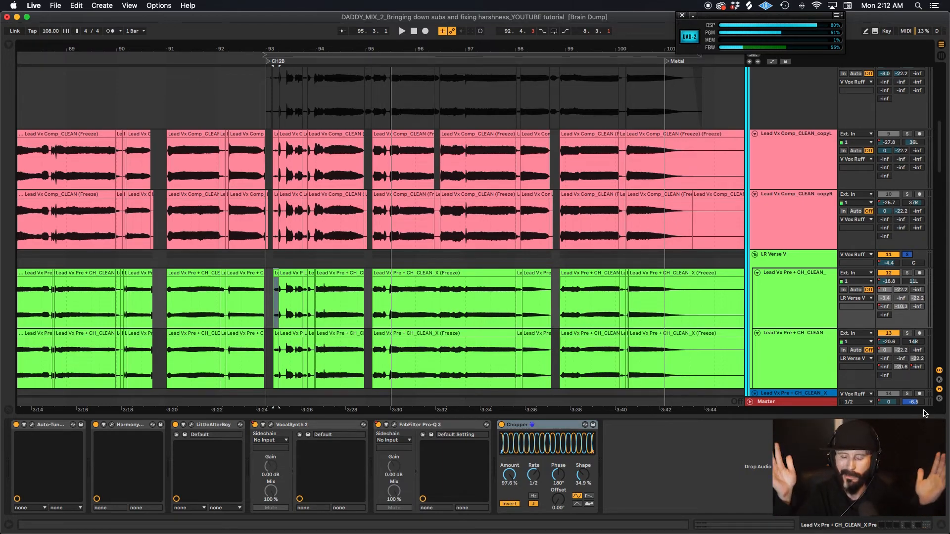
key("space")
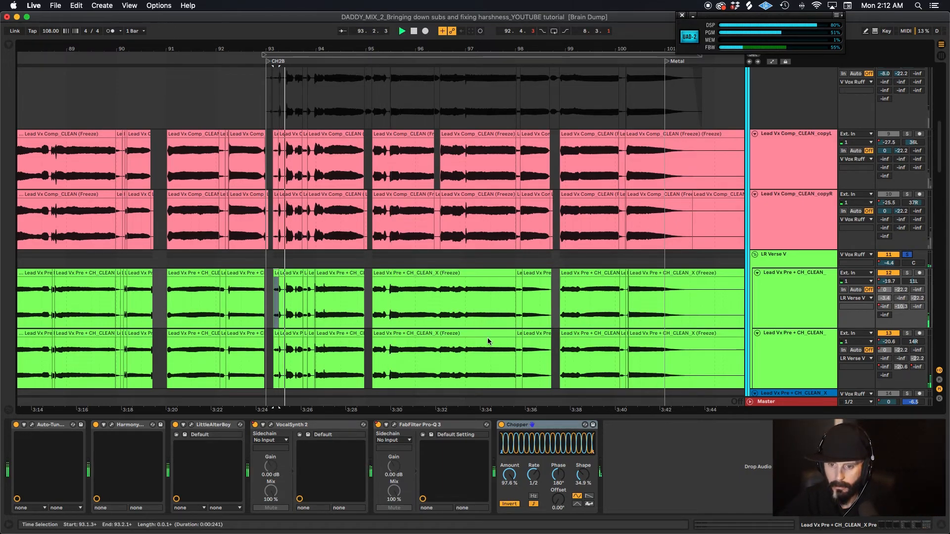
scroll(412, 315, "down", 3)
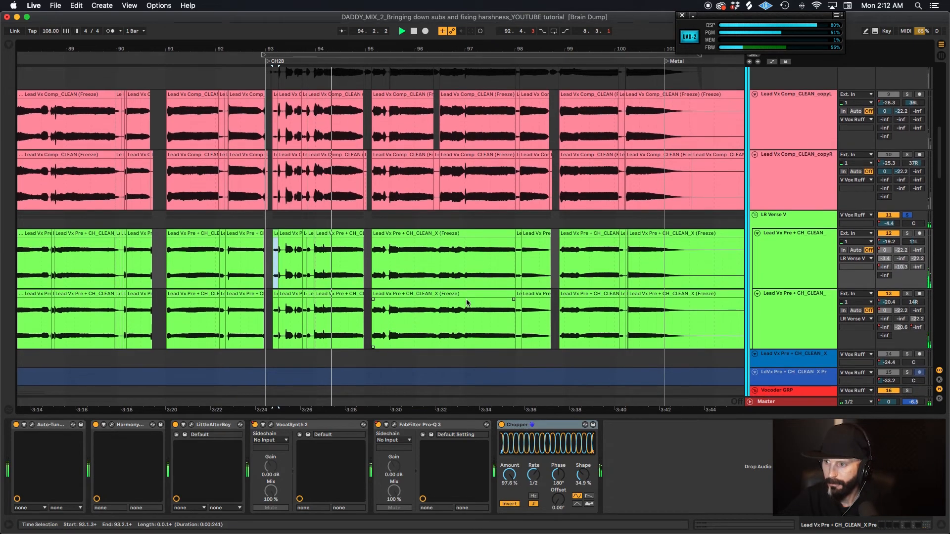
left_click(908, 216)
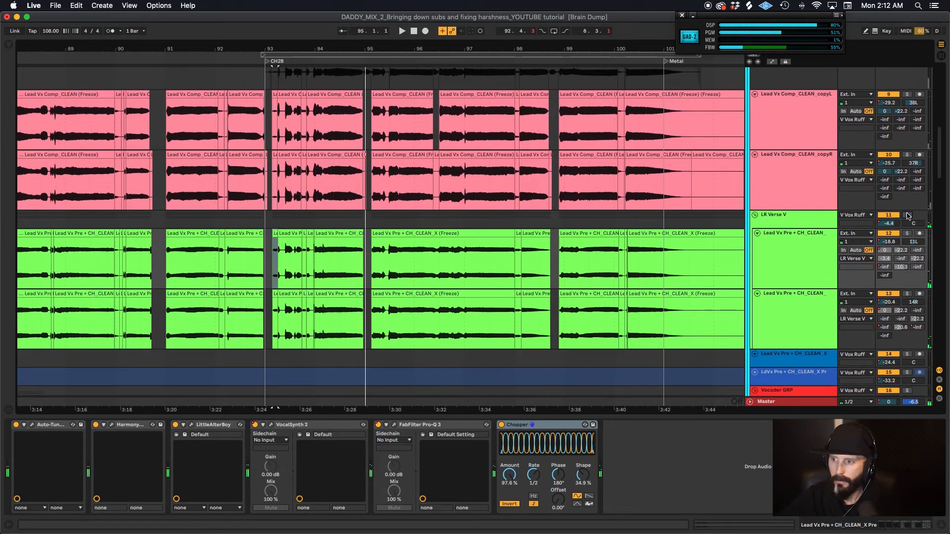
Shrink the enlarged vocal tracks back to overview height and solo the V Vox Ruff group
left_click(582, 233)
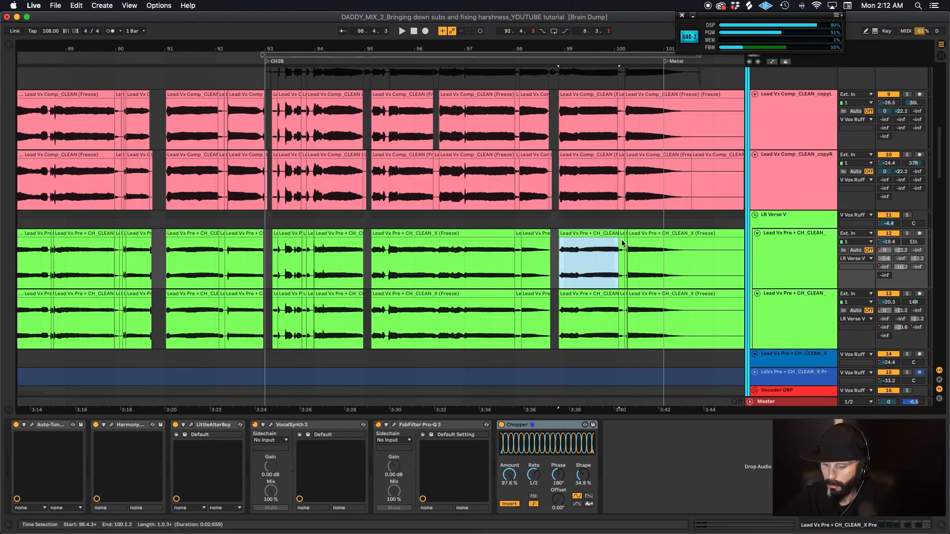
key("h")
scroll(486, 251, "down", 10)
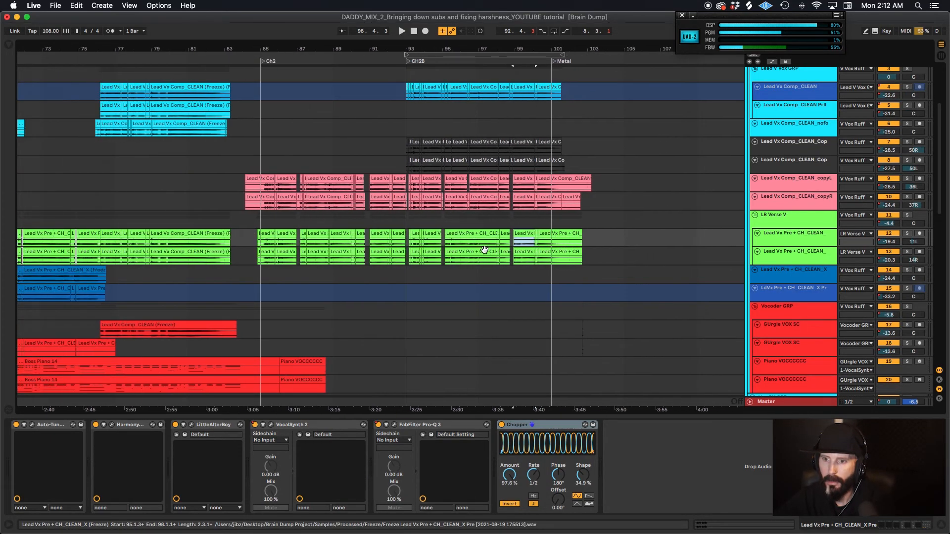
scroll(483, 250, "up", 3)
scroll(483, 250, "up", 3)
left_click(818, 153)
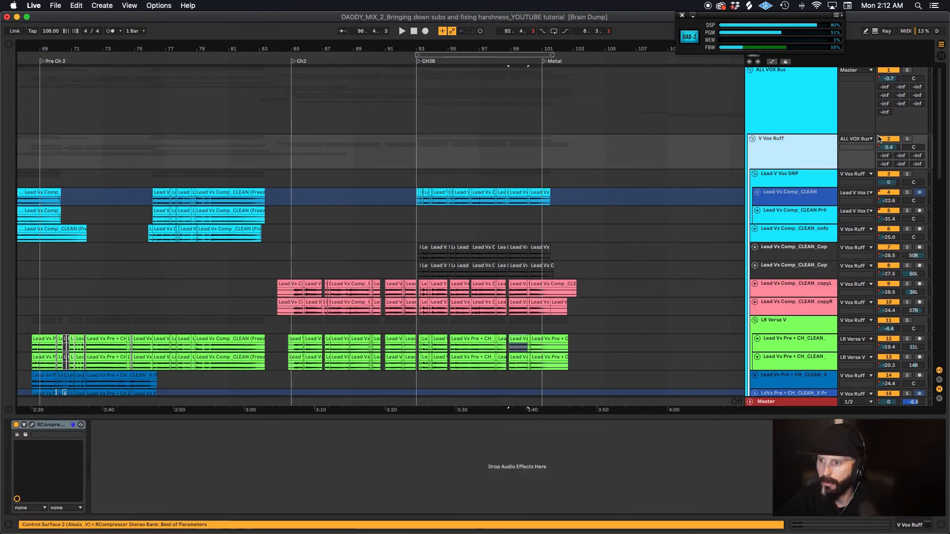
left_click(908, 139)
Add Vox CH GRP to the solo, play both groups from 93.1.1, and look over the chorus vocal tracks
scroll(395, 208, "down", 12)
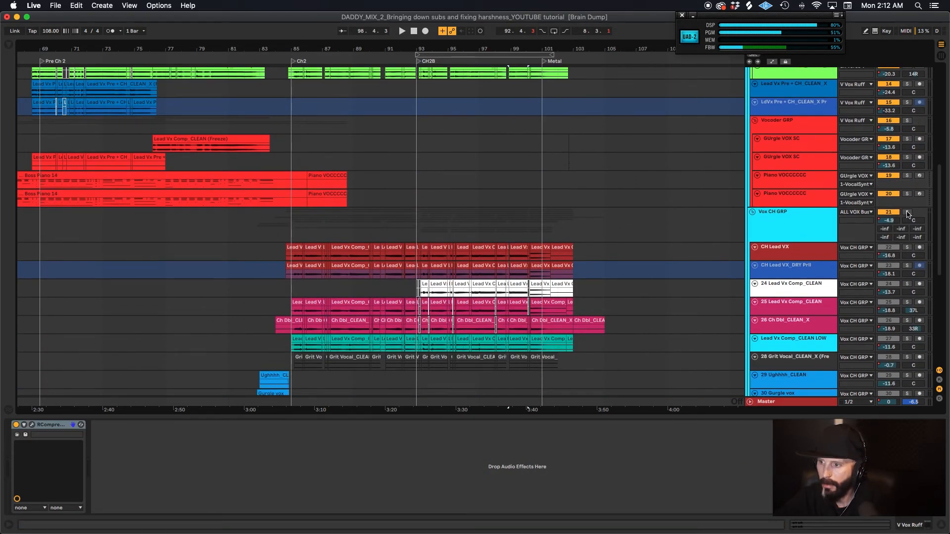
left_click(907, 212)
left_click(417, 220)
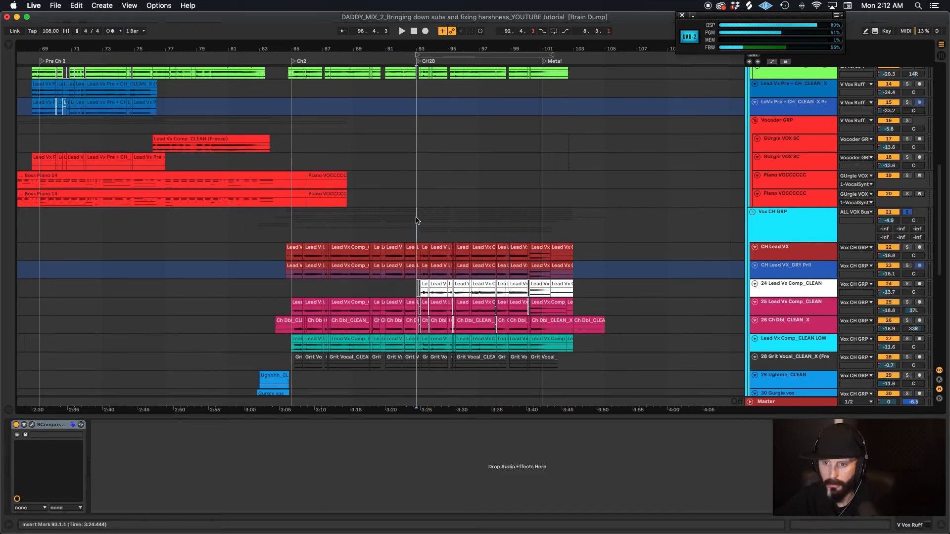
key("space")
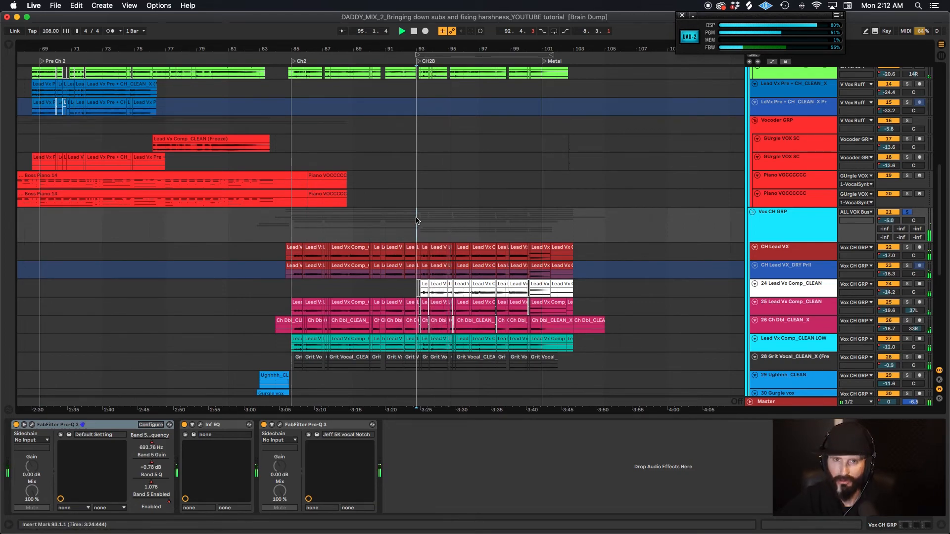
scroll(416, 221, "down", 10)
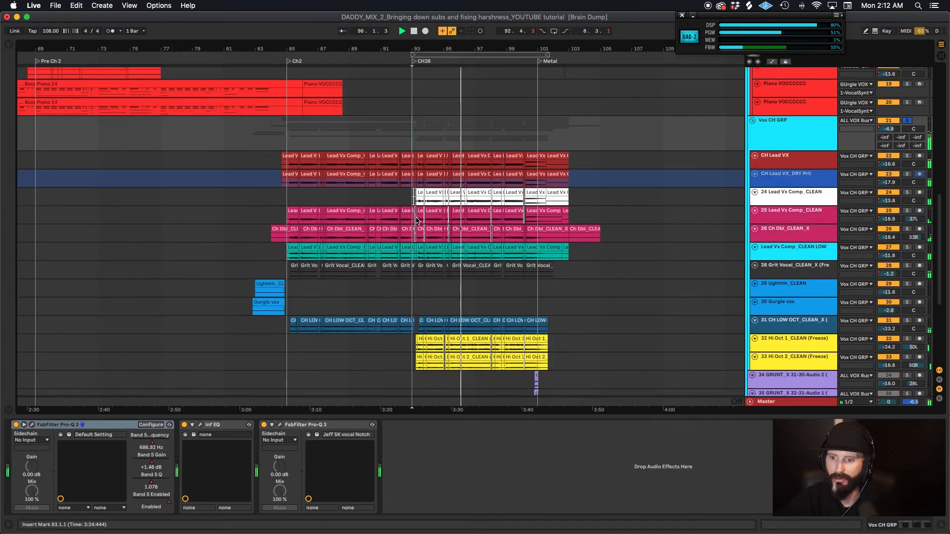
scroll(416, 220, "up", 7)
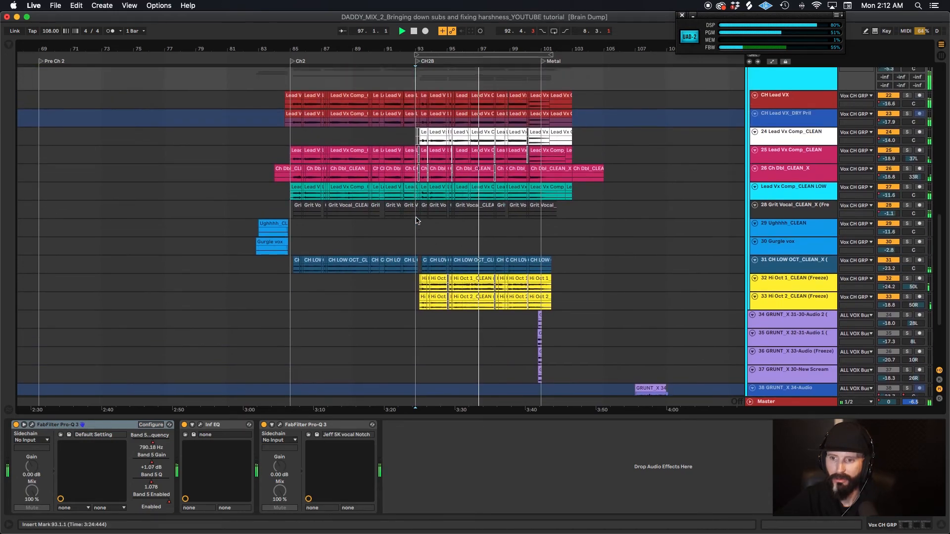
scroll(416, 218, "up", 1)
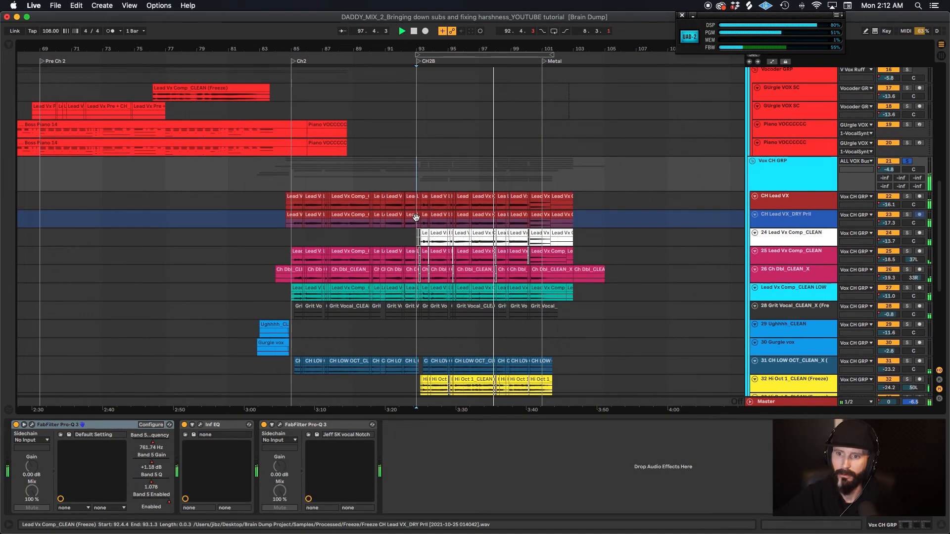